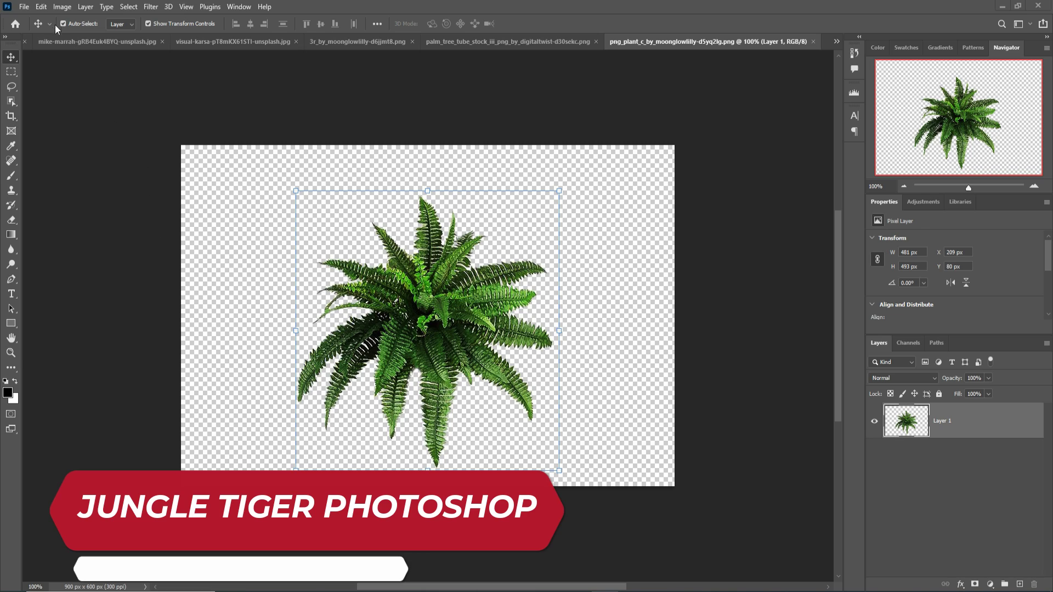
# Create a new 1280 x 720 px RGB document at 300 ppi with a white background
pyautogui.click(24, 6)
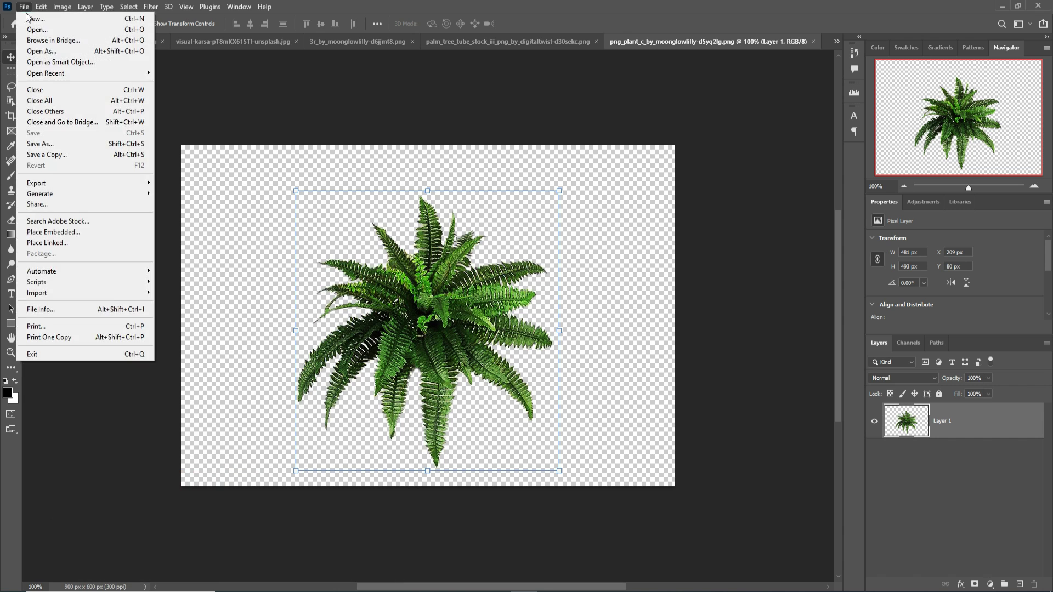
pyautogui.click(29, 18)
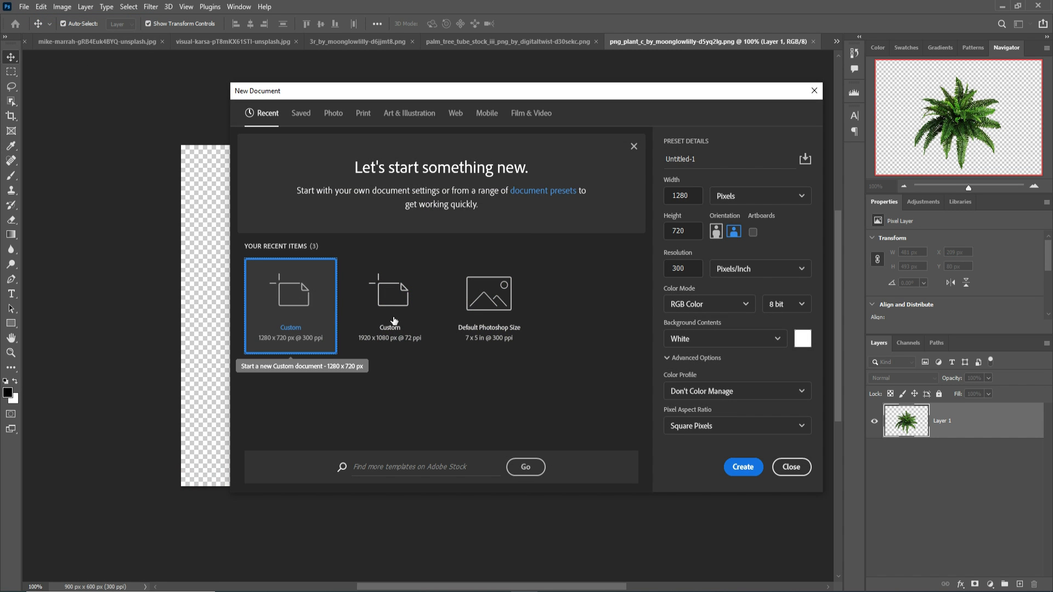
pyautogui.click(743, 466)
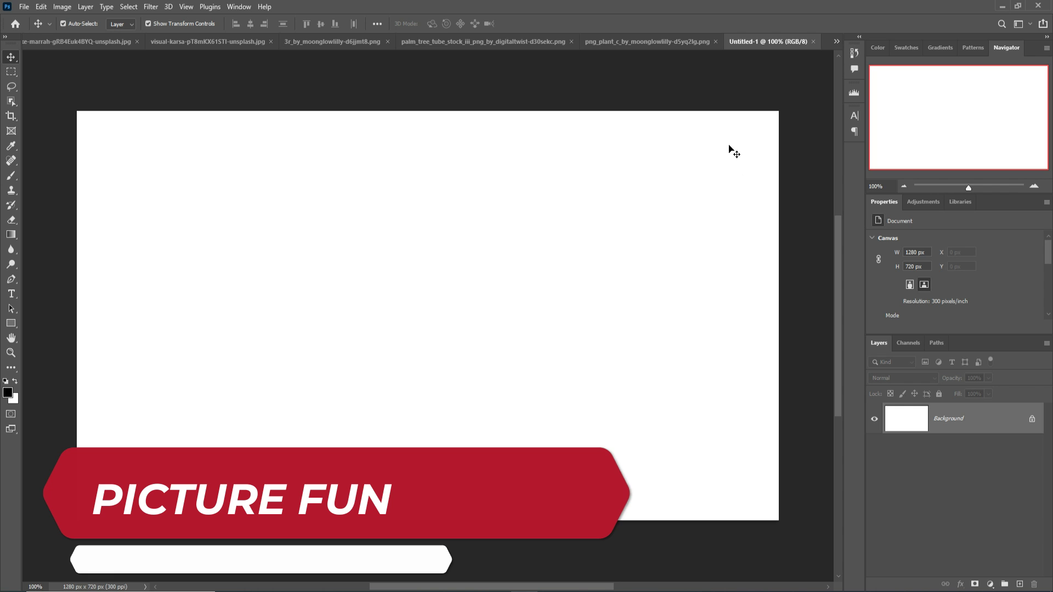
# Bring up the tiger photo mike-marrah-gRB4Euk4BYQ-unsplash.jpg and select the tiger with Select Subject
pyautogui.click(207, 42)
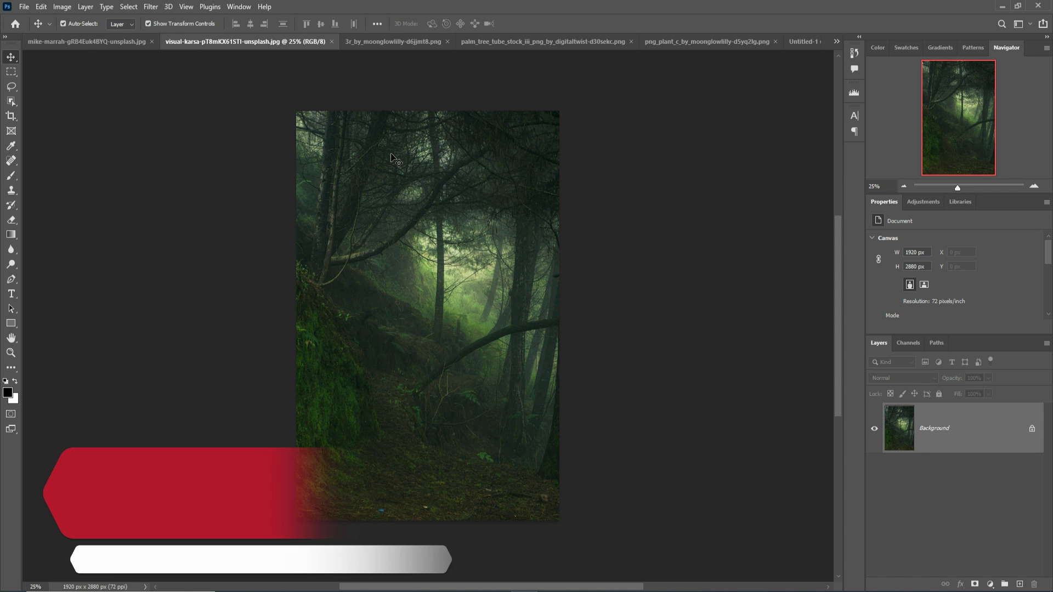
pyautogui.click(394, 42)
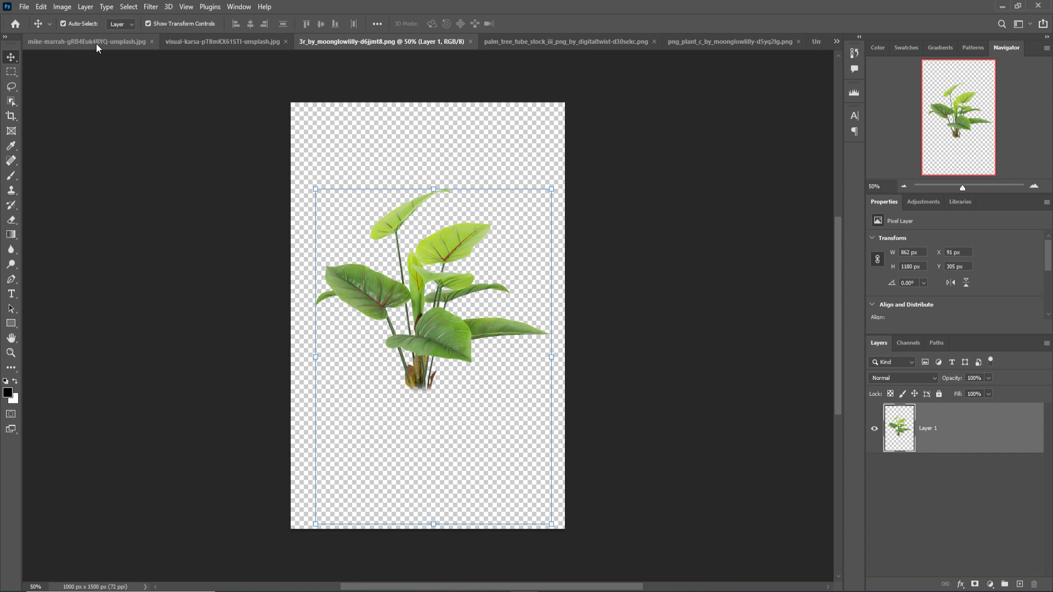
pyautogui.click(96, 46)
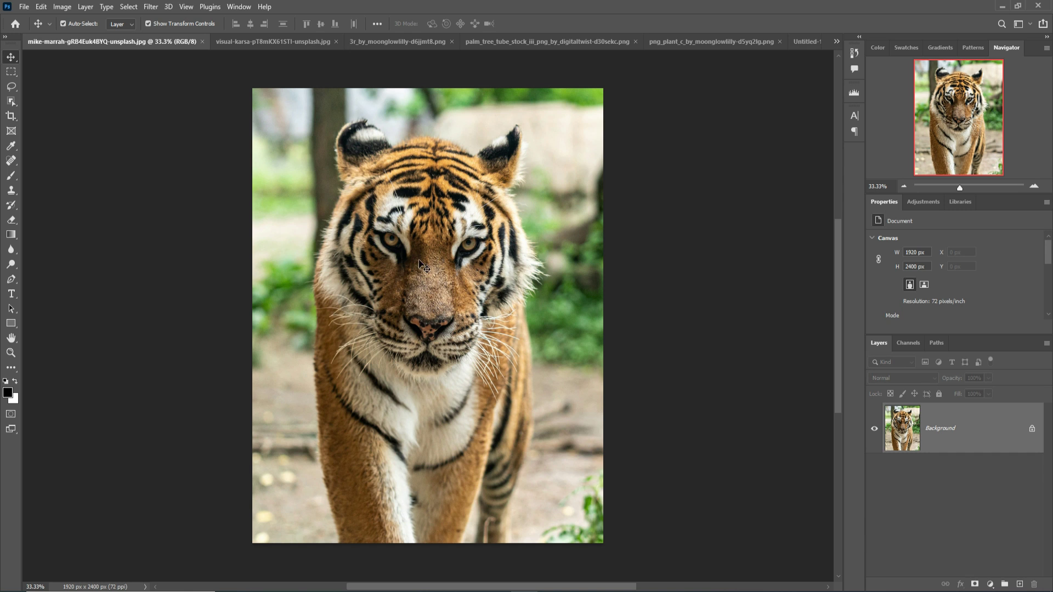
pyautogui.click(129, 7)
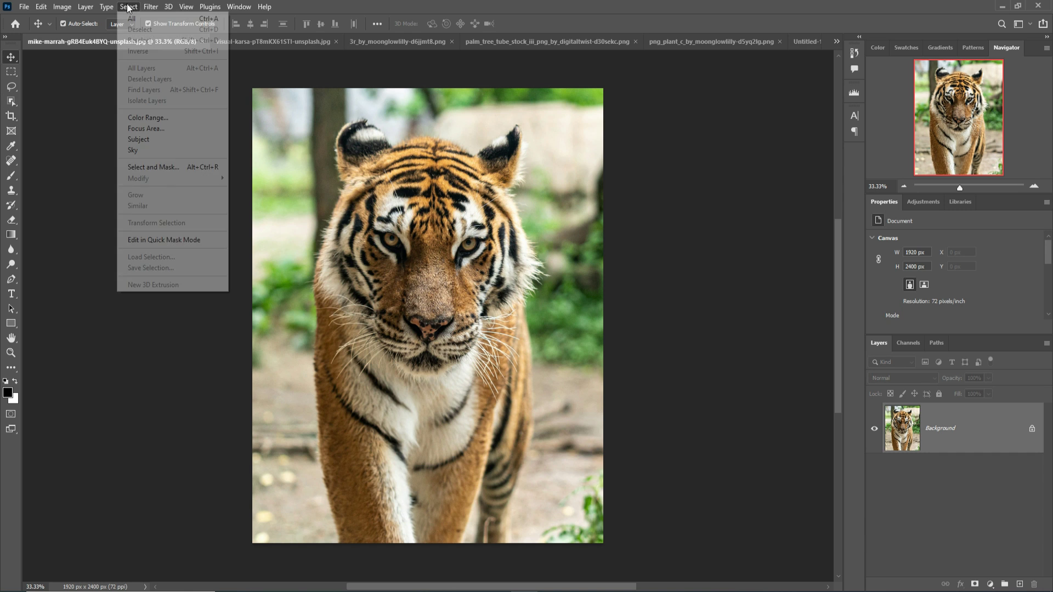
pyautogui.click(152, 141)
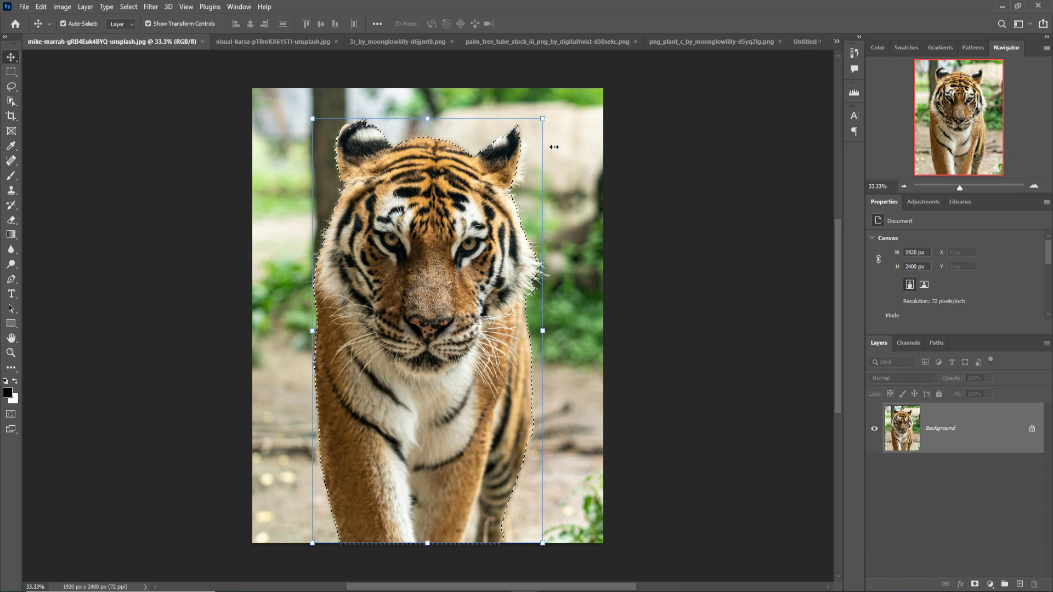
# Set the Lasso tool to add to the selection and include the missed edge of the tiger's ear on the photo's left side
pyautogui.click(10, 88)
pyautogui.click(58, 87)
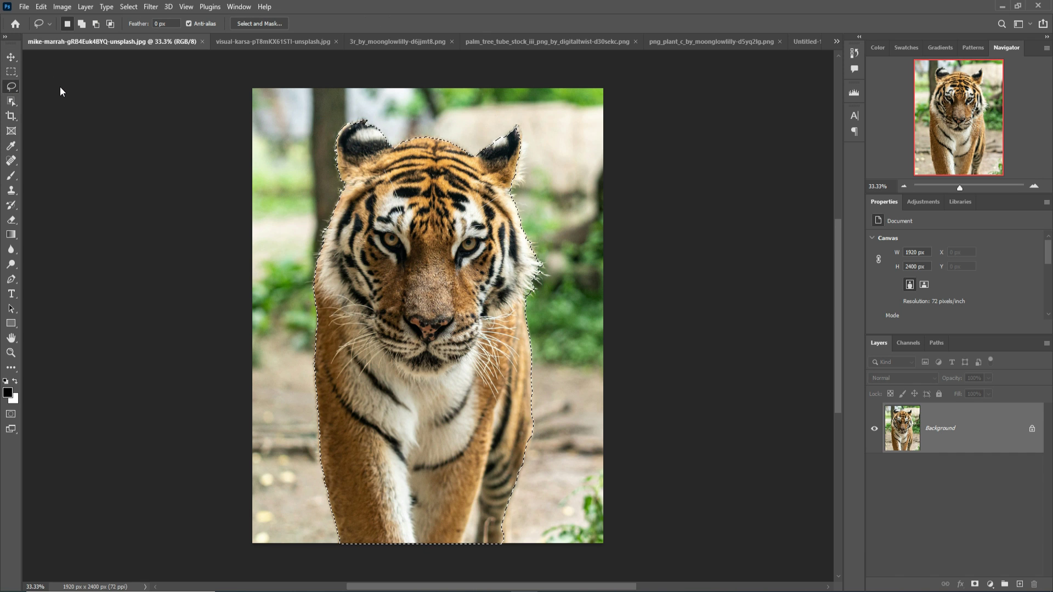
pyautogui.click(82, 23)
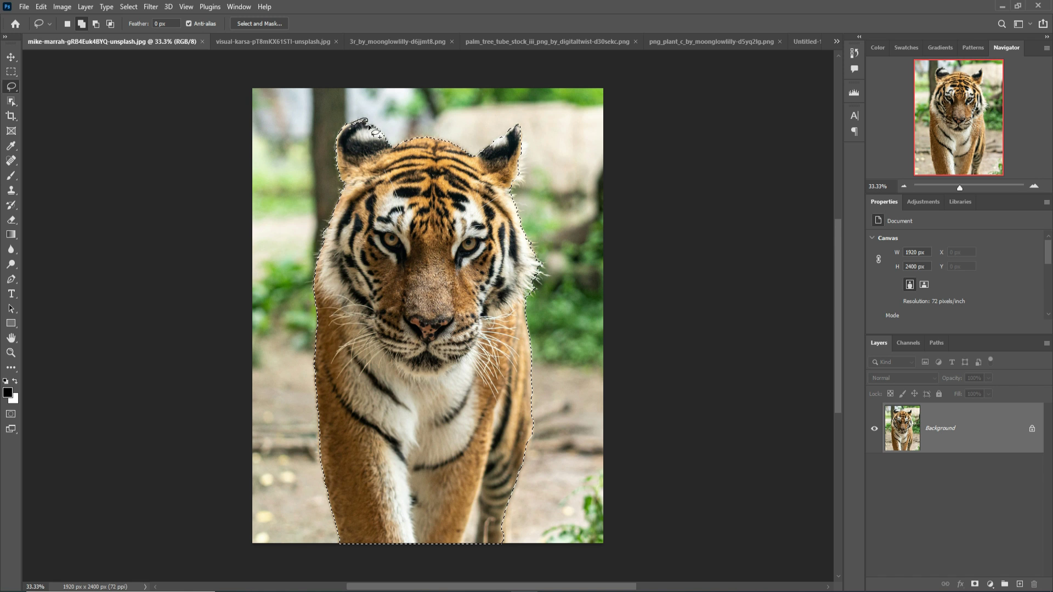
pyautogui.moveTo(347, 129); pyautogui.dragTo(347, 131)
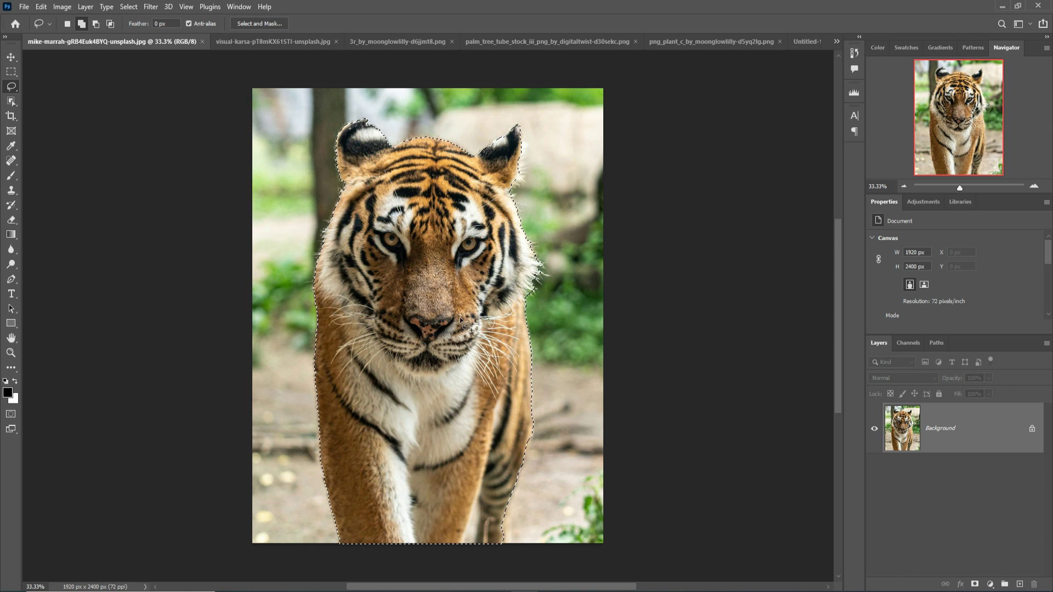
# Float the tiger photo's window and copy the selected tiger into Untitled-1 with the Move tool
pyautogui.press('v')
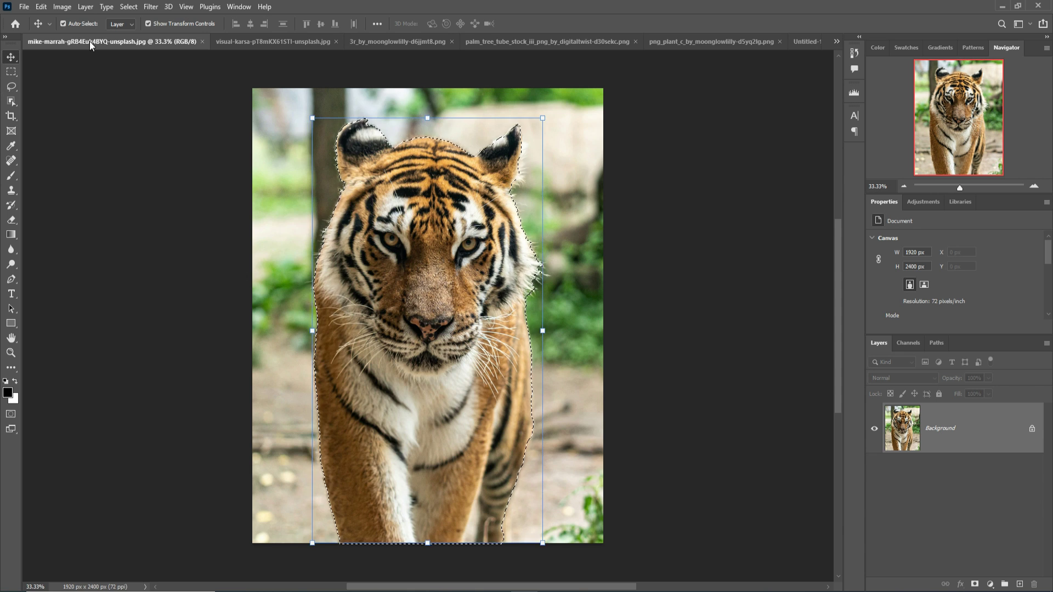
pyautogui.moveTo(87, 41); pyautogui.dragTo(499, 98)
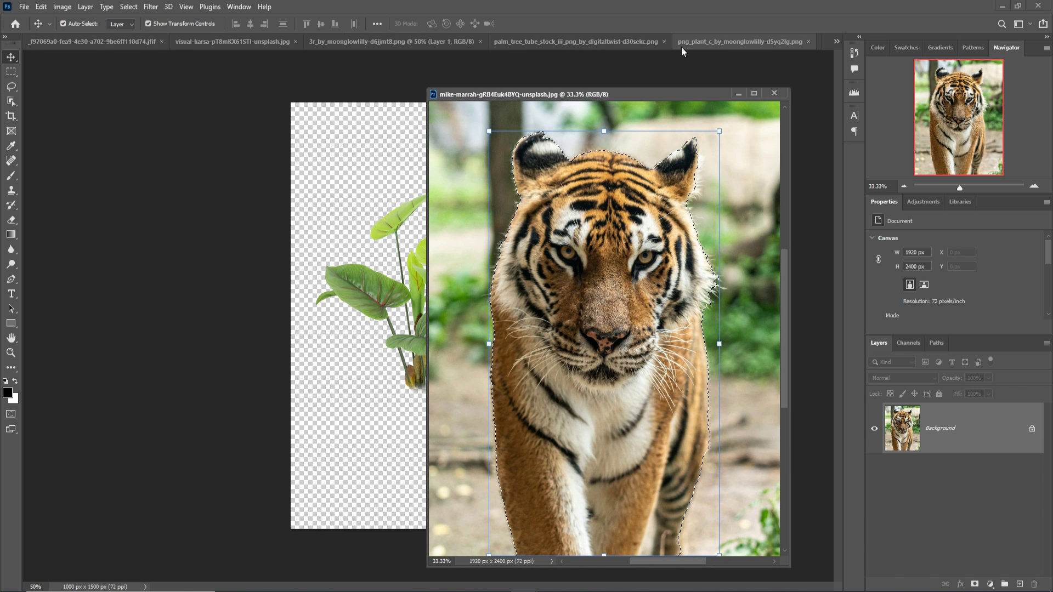
pyautogui.click(836, 41)
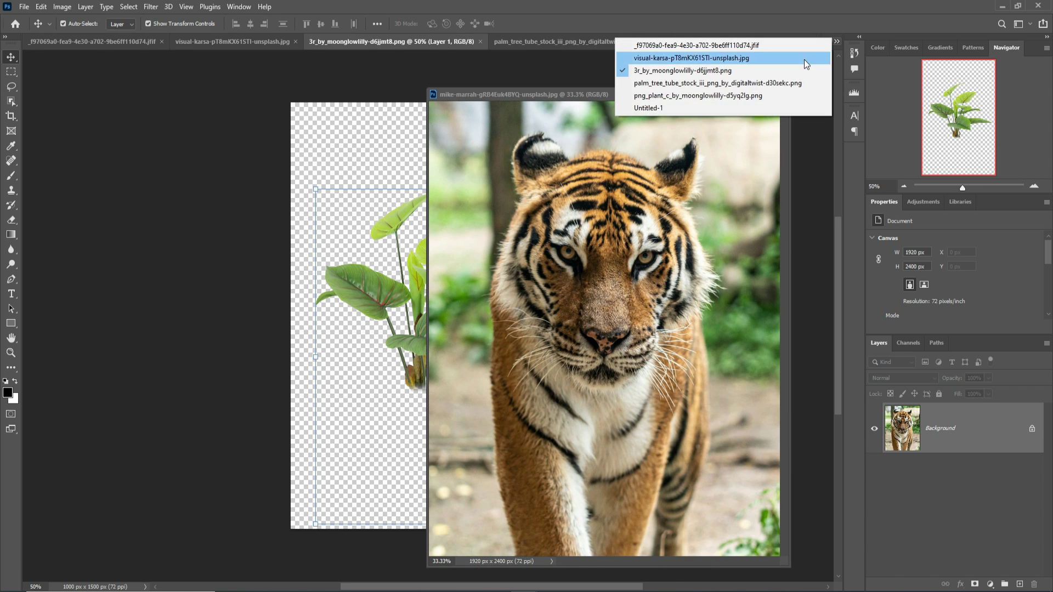
pyautogui.click(725, 110)
pyautogui.moveTo(620, 216); pyautogui.dragTo(446, 231)
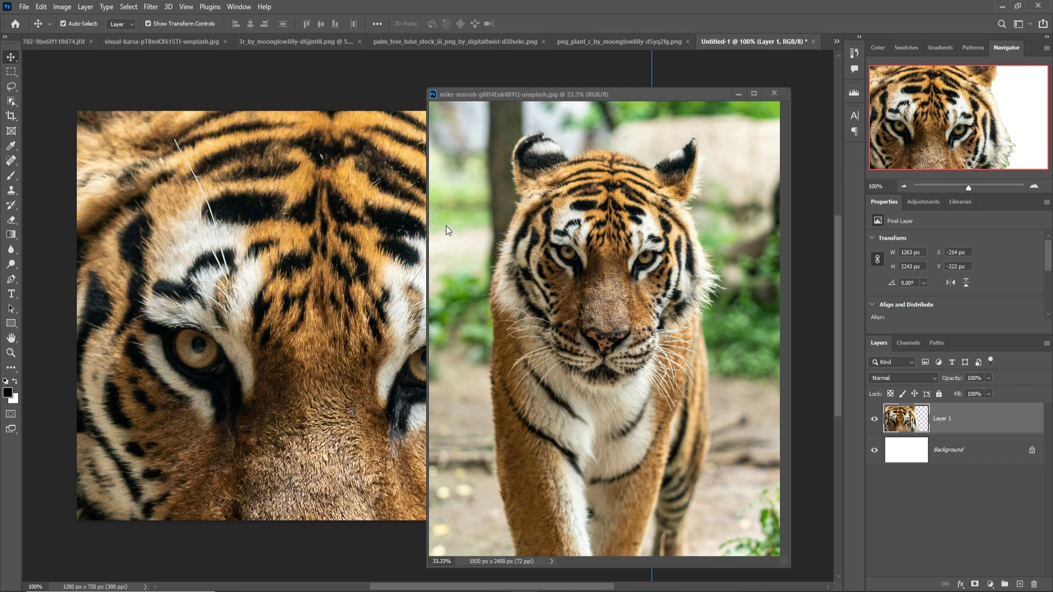
pyautogui.click(755, 94)
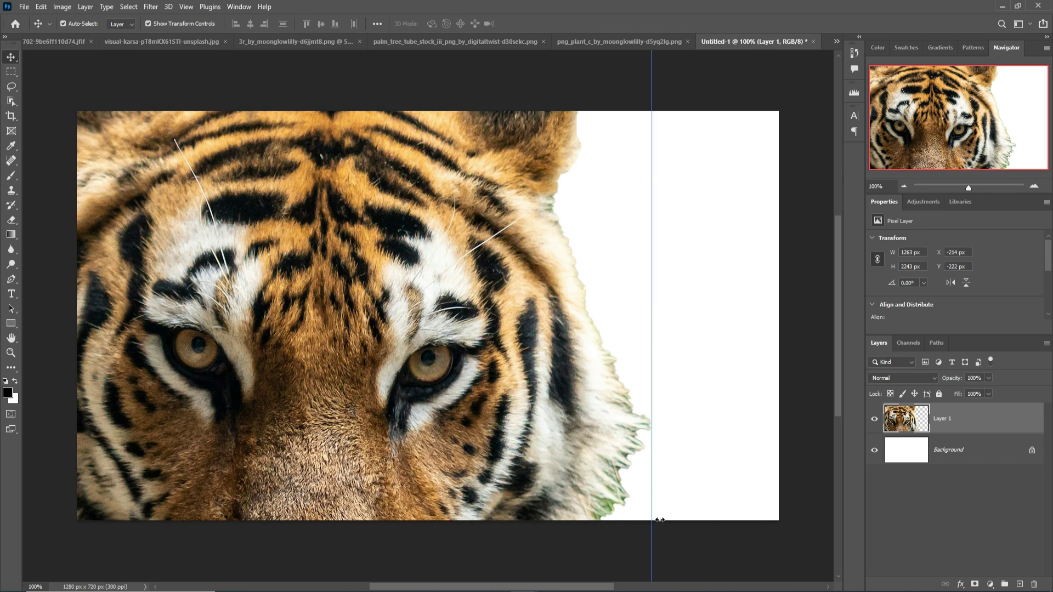
# Scale the tiger layer proportionally to about 50.8% and shift it to the right half of the canvas
pyautogui.moveTo(660, 520); pyautogui.dragTo(306, 521)
pyautogui.moveTo(298, 461); pyautogui.dragTo(518, 289)
pyautogui.moveTo(536, 425); pyautogui.dragTo(555, 434)
pyautogui.moveTo(460, 348)
pyautogui.mouseDown()
pyautogui.moveTo(456, 364)
pyautogui.moveTo(464, 359)
pyautogui.mouseUp()
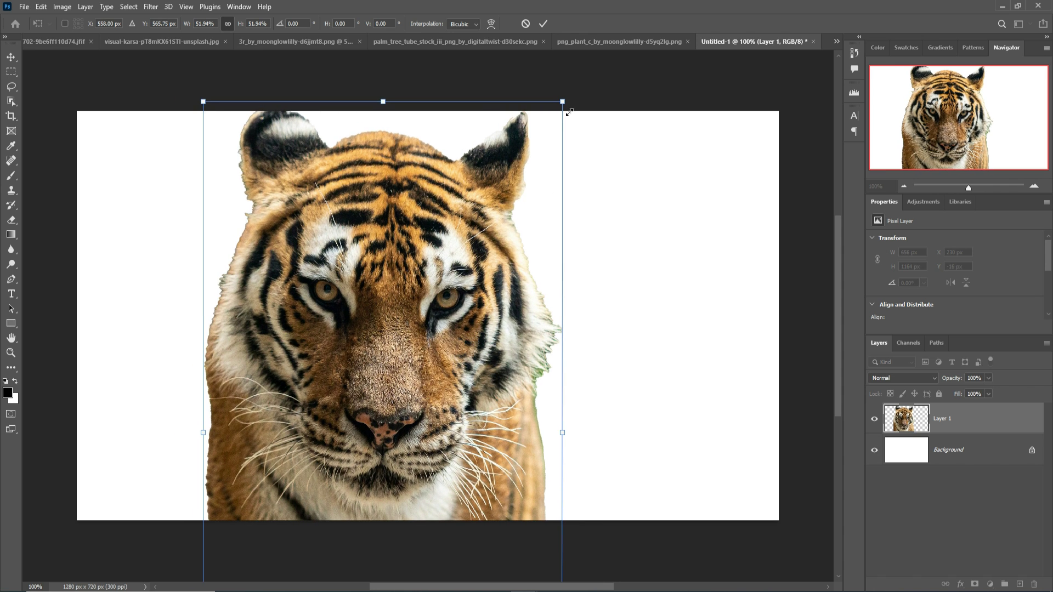
pyautogui.moveTo(569, 112); pyautogui.dragTo(562, 108)
pyautogui.moveTo(518, 369); pyautogui.dragTo(626, 367)
# Flip the tiger horizontally, adjust it to about 624 x 1108 px right of the canvas centre, and apply the transform
pyautogui.click(42, 7)
pyautogui.moveTo(89, 268)
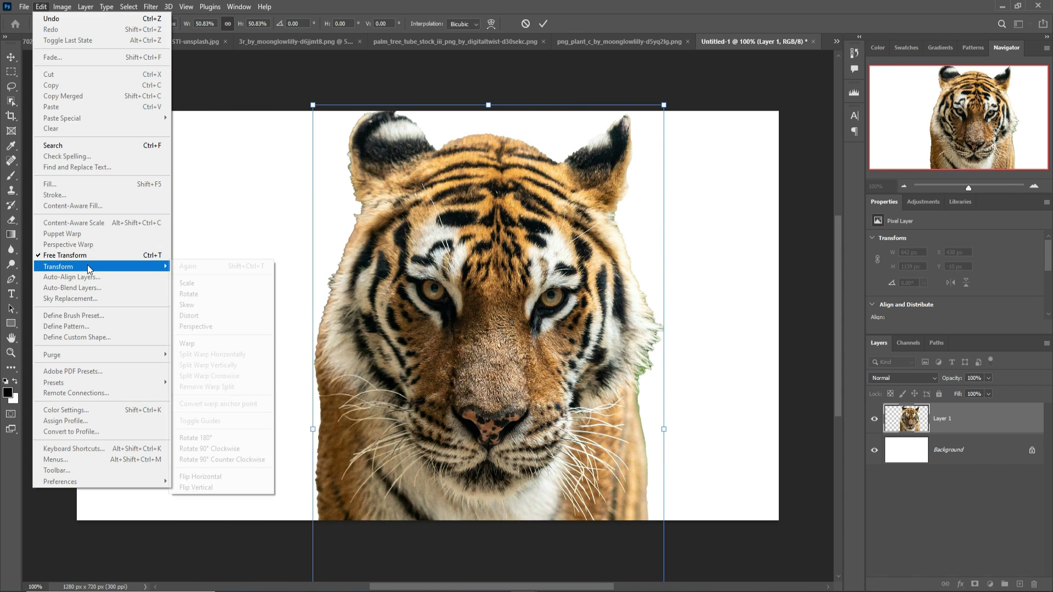
pyautogui.click(213, 477)
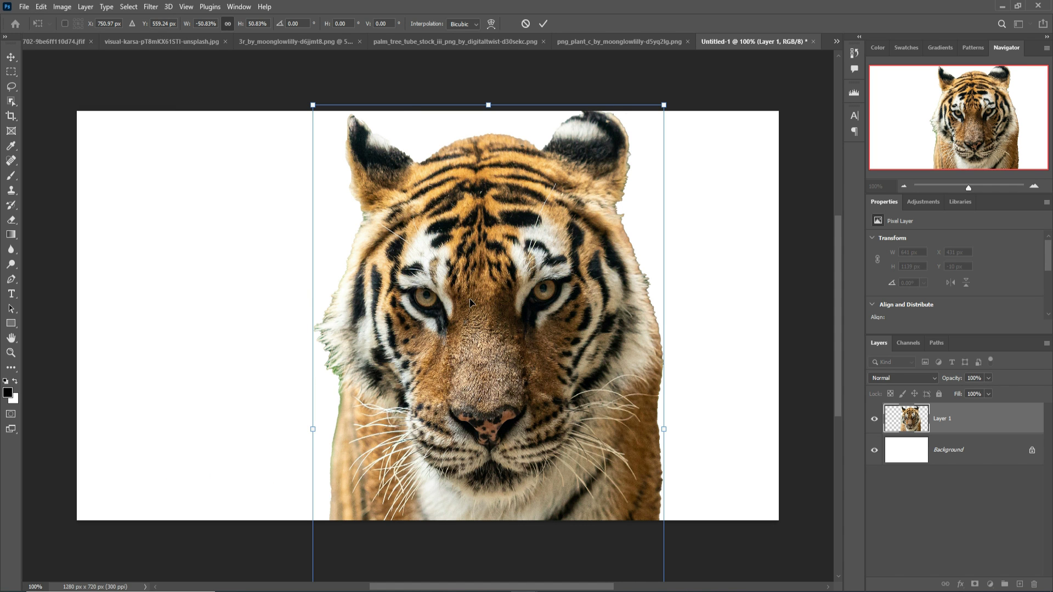
pyautogui.moveTo(503, 321); pyautogui.dragTo(615, 271)
pyautogui.click(543, 23)
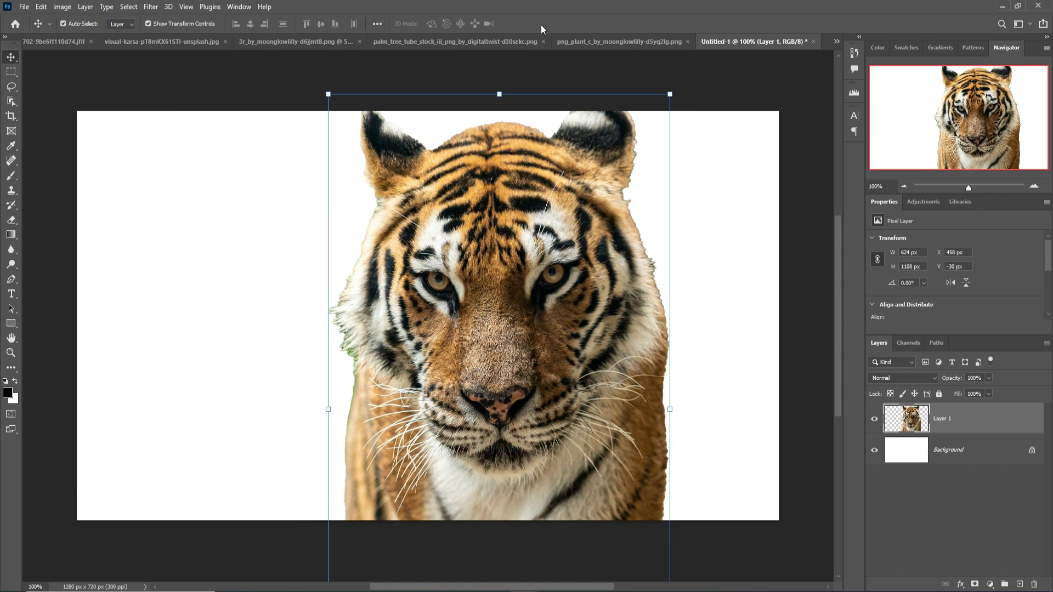
# Copy the forest photo visual-karsa-pT8mKX61STI-unsplash.jpg into Untitled-1 and place its layer beneath the tiger layer
pyautogui.click(279, 41)
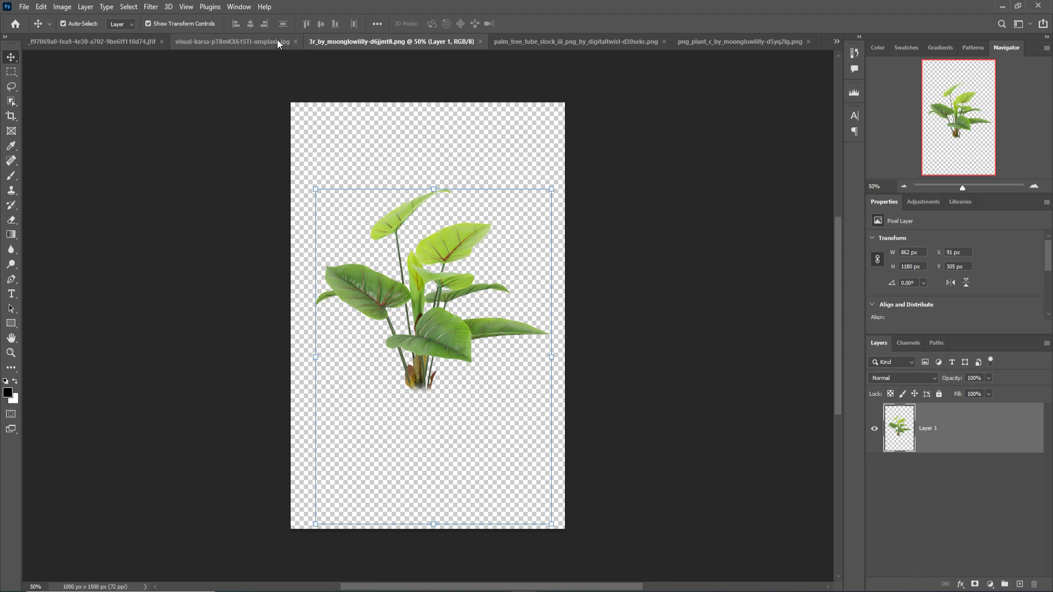
pyautogui.click(200, 42)
pyautogui.moveTo(245, 41); pyautogui.dragTo(659, 116)
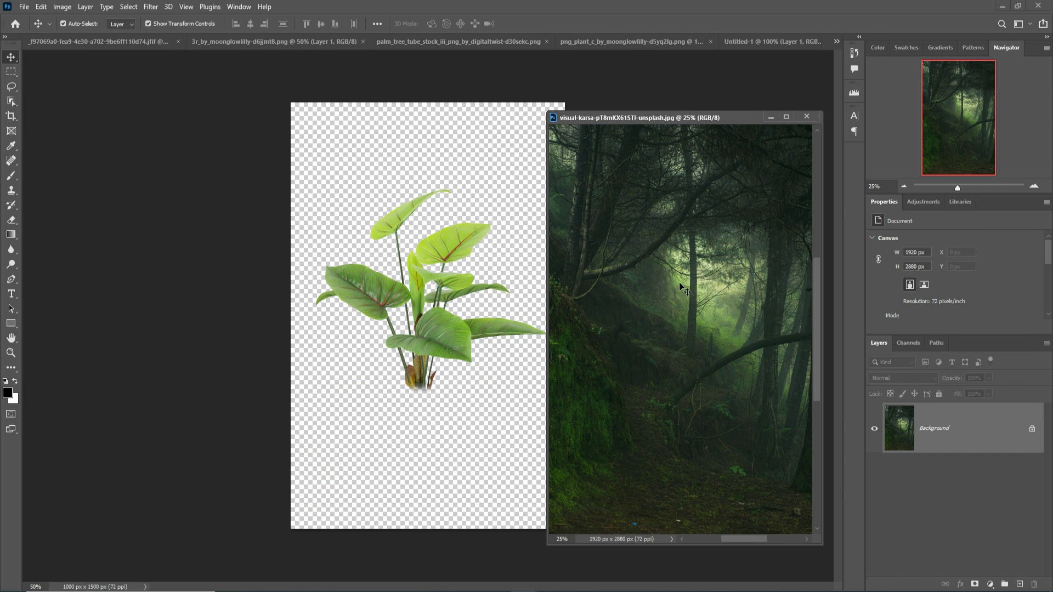
pyautogui.click(772, 38)
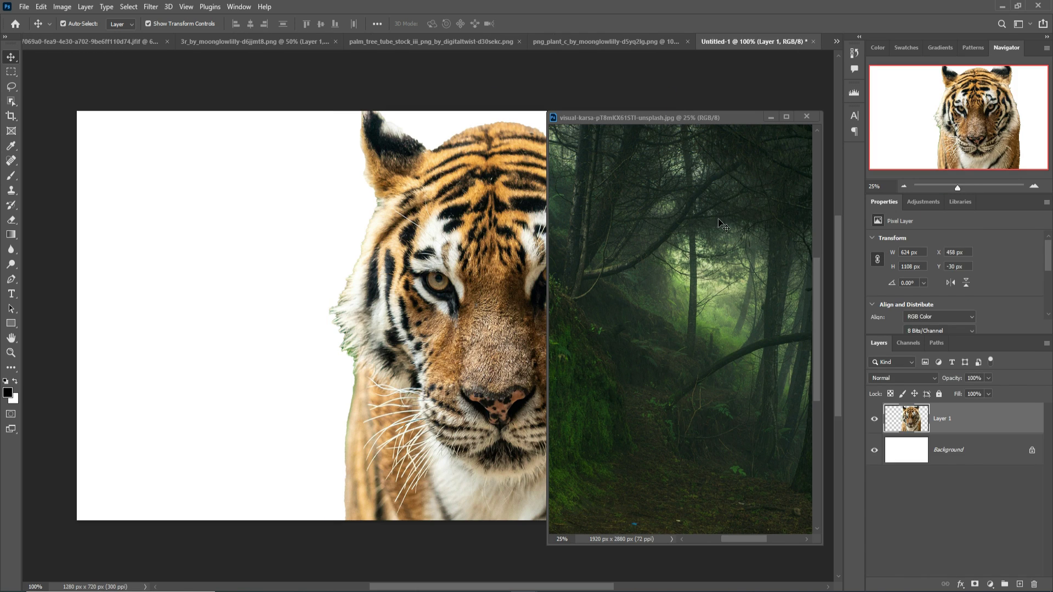
pyautogui.moveTo(735, 193); pyautogui.dragTo(341, 220)
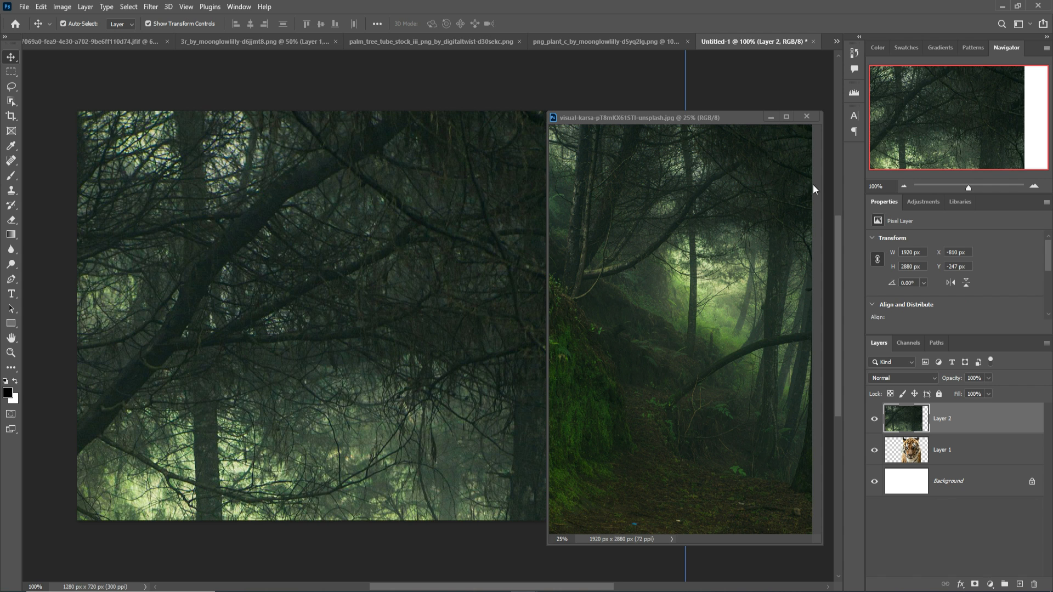
pyautogui.click(776, 118)
pyautogui.moveTo(971, 423); pyautogui.dragTo(974, 461)
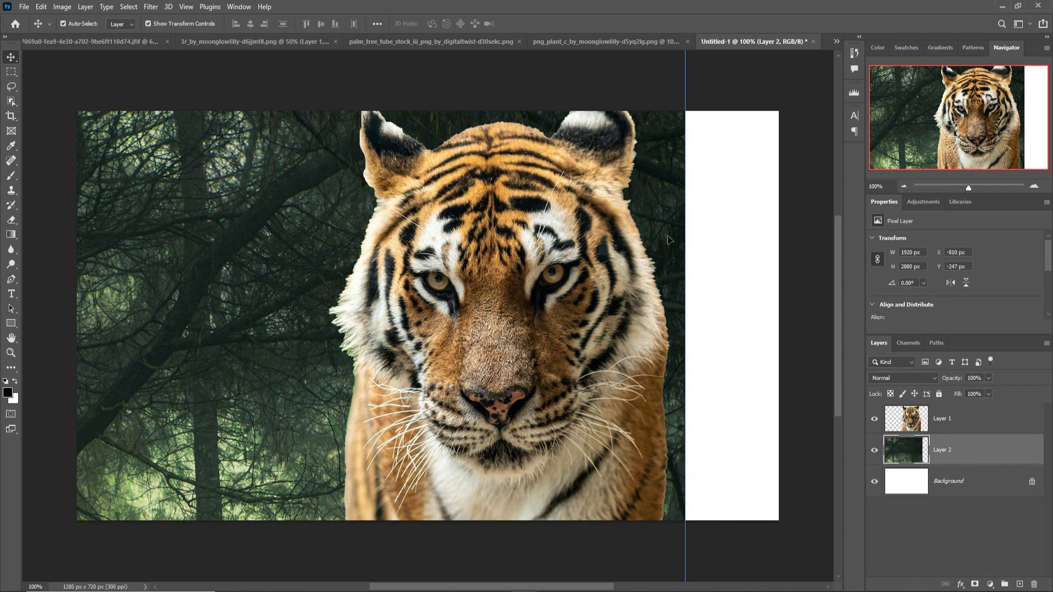
# Scale the forest layer to about 71.4% and position it so it fills the canvas behind the tiger
pyautogui.moveTo(668, 240); pyautogui.dragTo(790, 222)
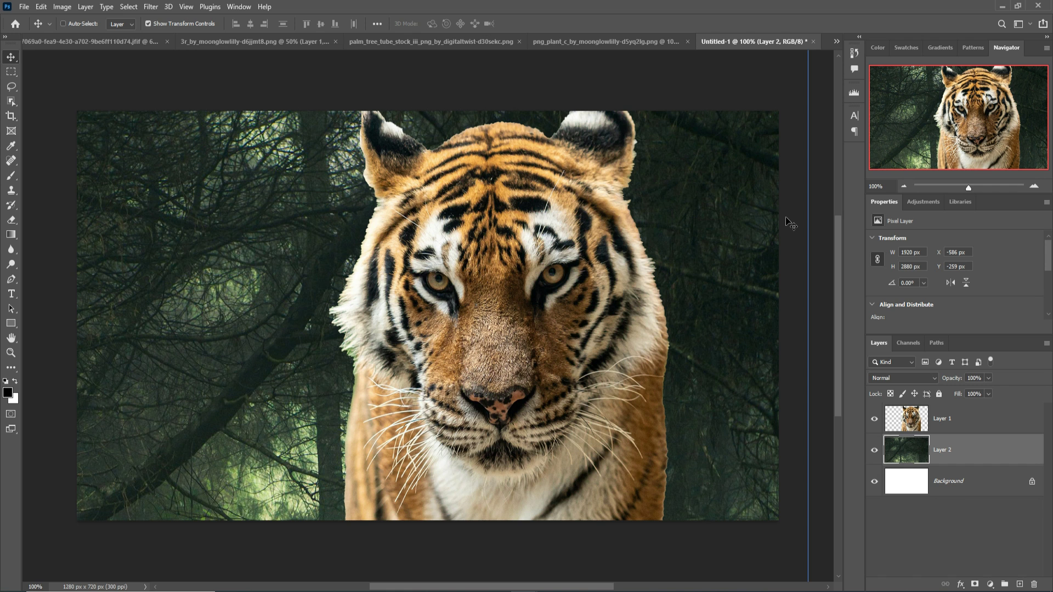
pyautogui.hotkey('ctrl', '-')
pyautogui.hotkey('ctrl', '-')
pyautogui.hotkey('ctrl', '-')
pyautogui.moveTo(546, 395); pyautogui.dragTo(377, 406)
pyautogui.moveTo(214, 538); pyautogui.dragTo(305, 395)
pyautogui.moveTo(344, 304); pyautogui.dragTo(329, 442)
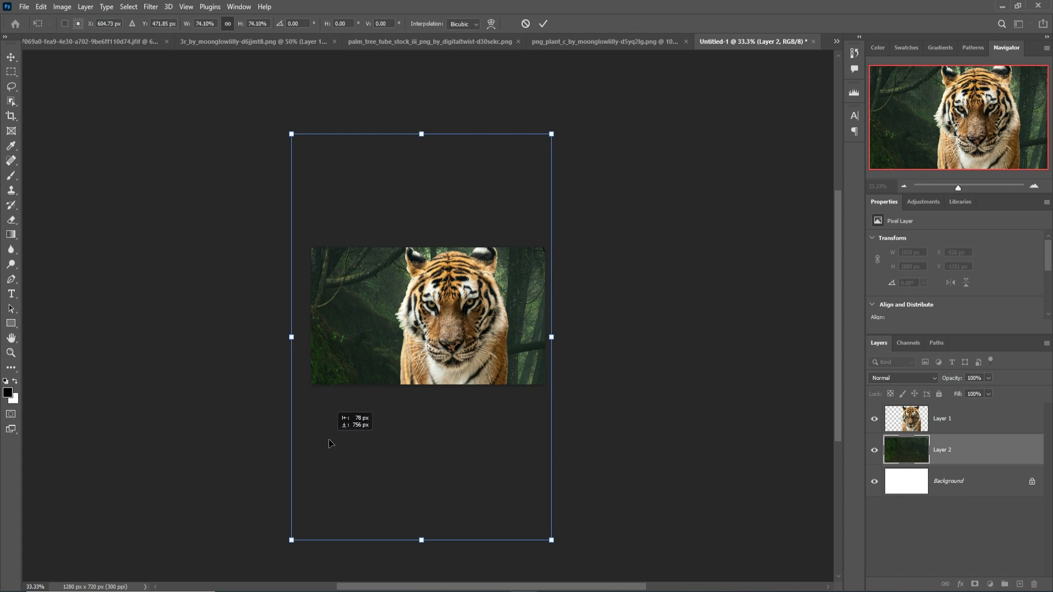
pyautogui.moveTo(296, 545); pyautogui.dragTo(302, 527)
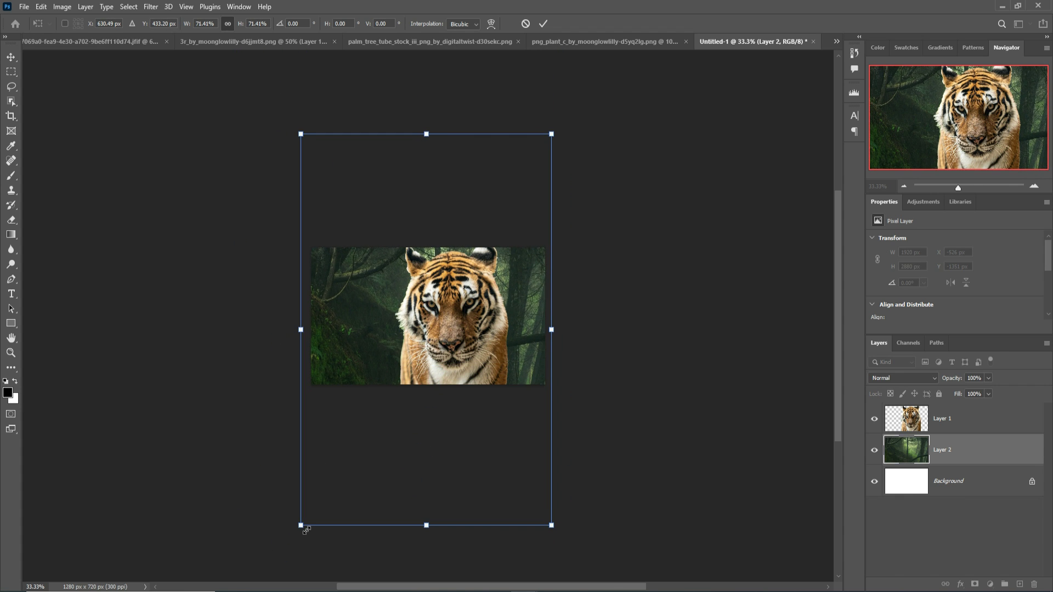
pyautogui.click(543, 24)
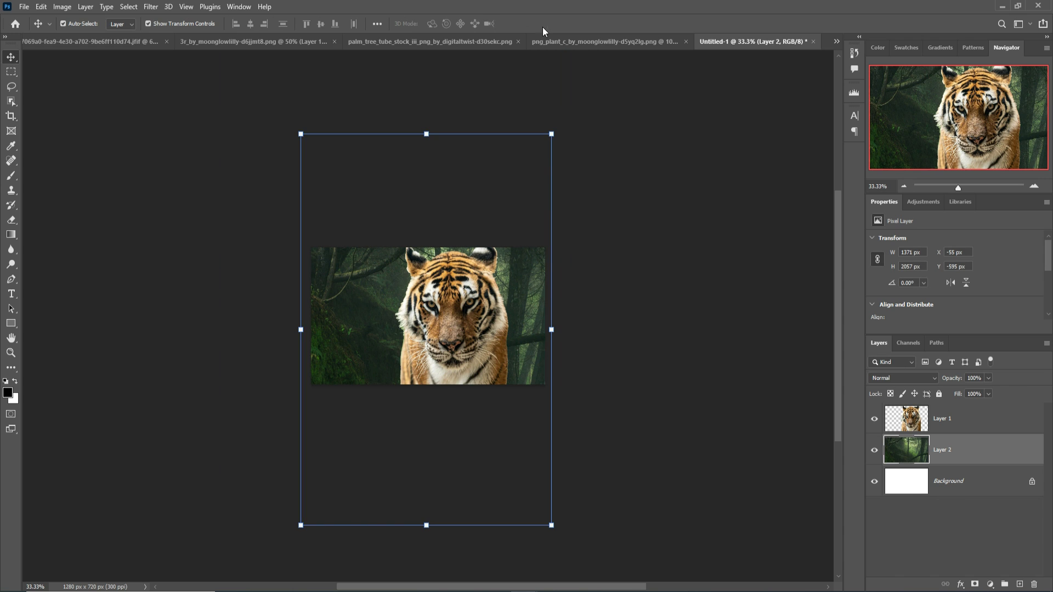
# Scale the tiger layer to about 96.3% and move it so its top edge meets the canvas top at X 503 px
pyautogui.click(492, 307)
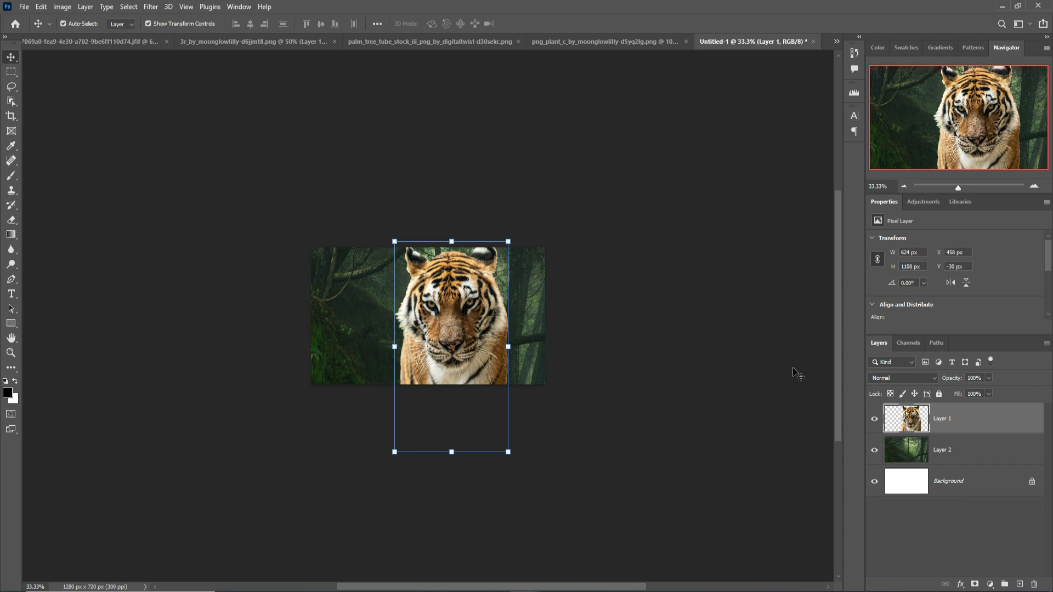
pyautogui.hotkey('ctrl', 't')
pyautogui.moveTo(484, 306); pyautogui.dragTo(492, 304)
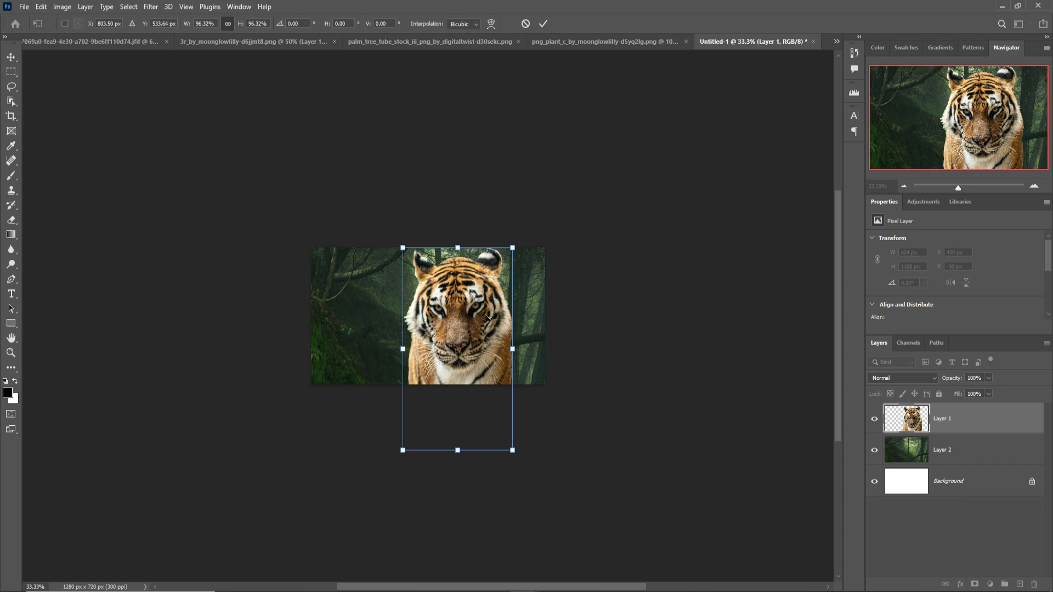
pyautogui.click(543, 25)
pyautogui.hotkey('ctrl', '+')
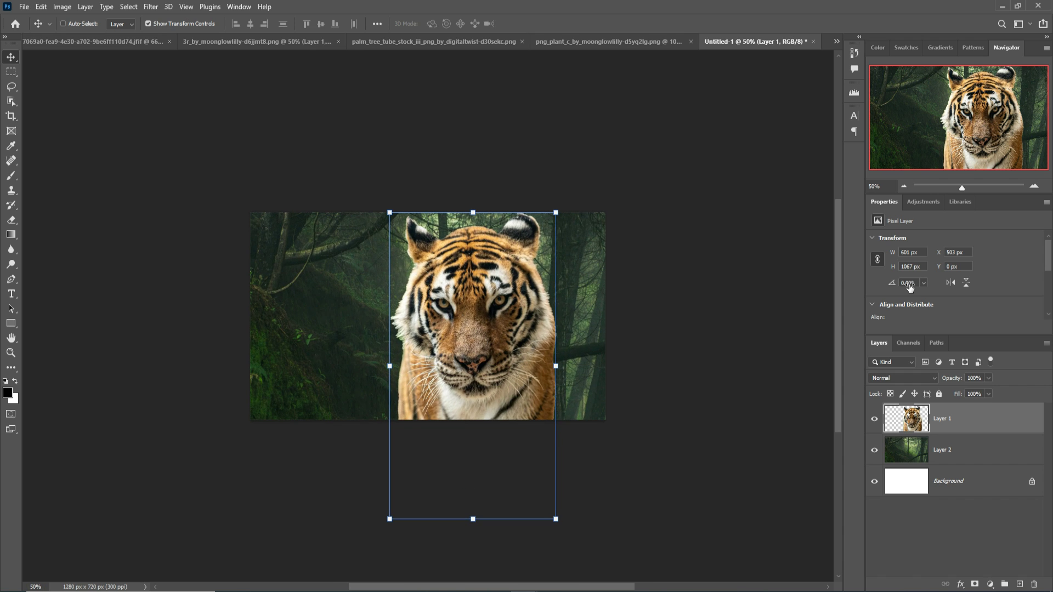
pyautogui.hotkey('ctrl', '+')
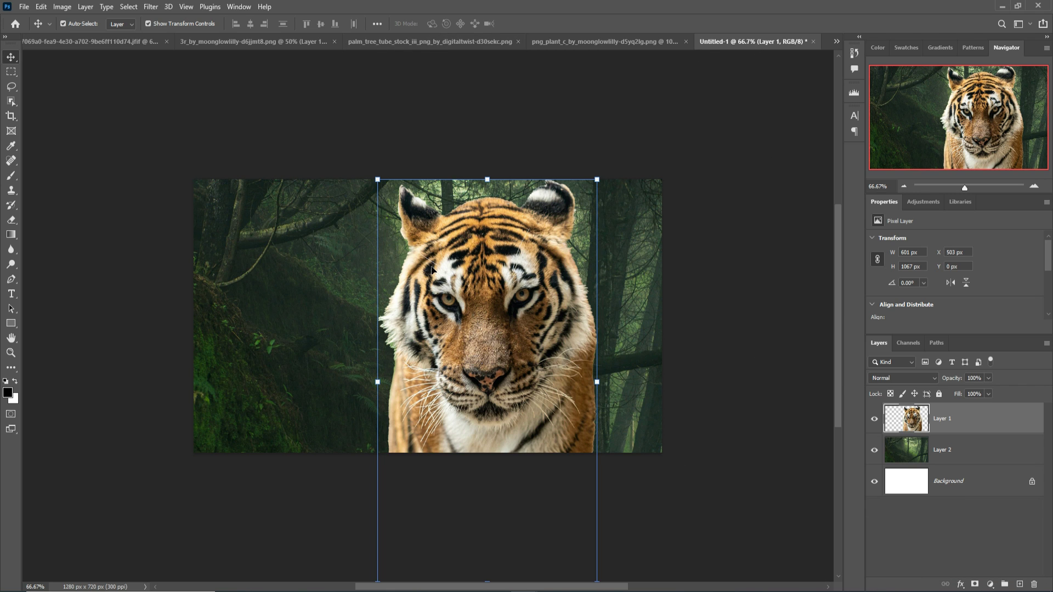
# Smudge the fur outward along the left edge of the tiger's head and neck with the Smudge tool at 80% strength
pyautogui.click(13, 180)
pyautogui.rightClick(14, 181)
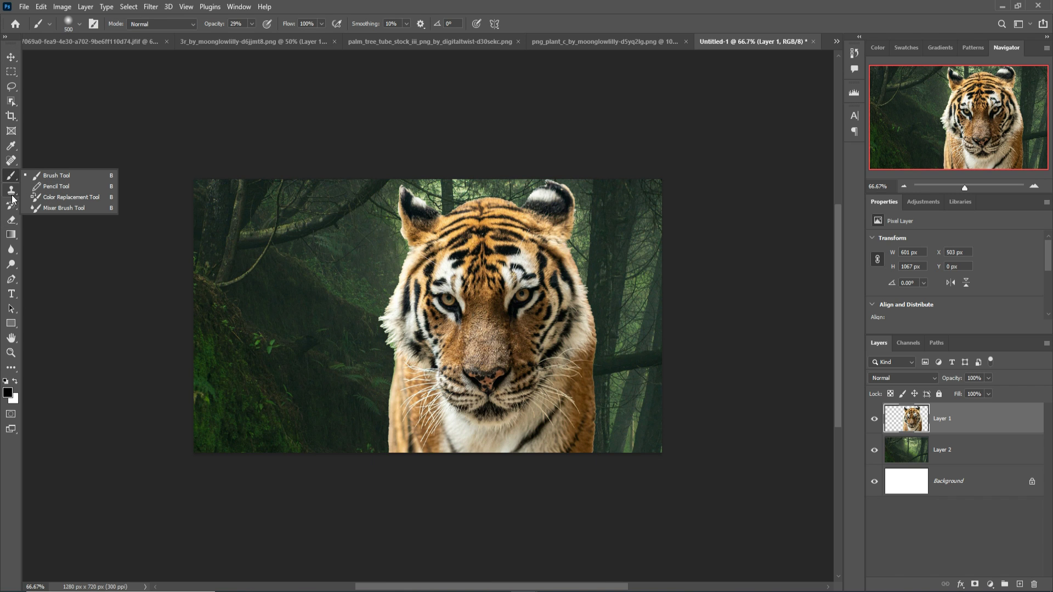
pyautogui.click(12, 250)
pyautogui.rightClick(16, 250)
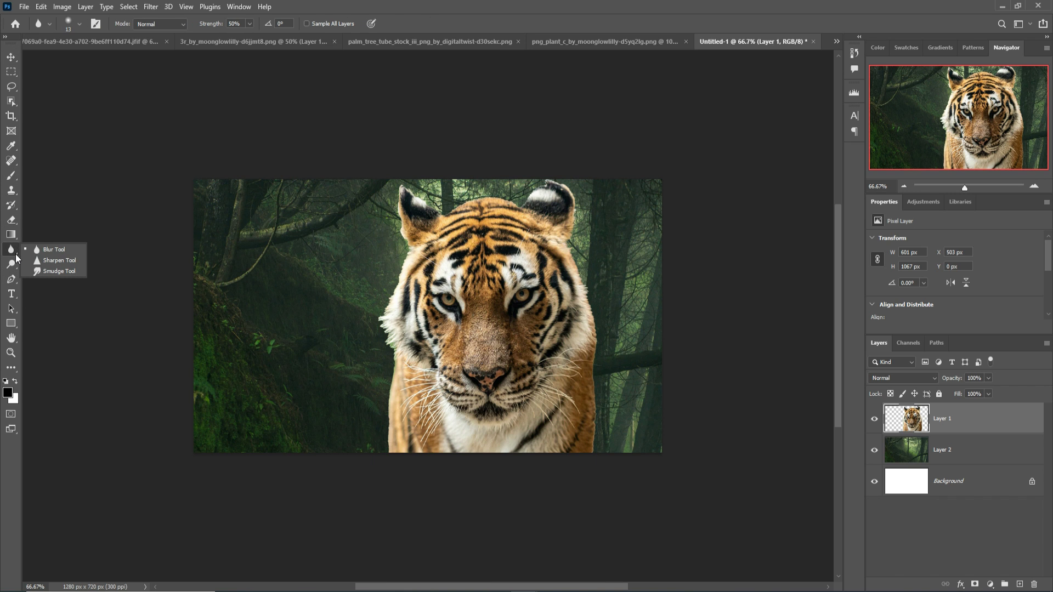
pyautogui.click(40, 270)
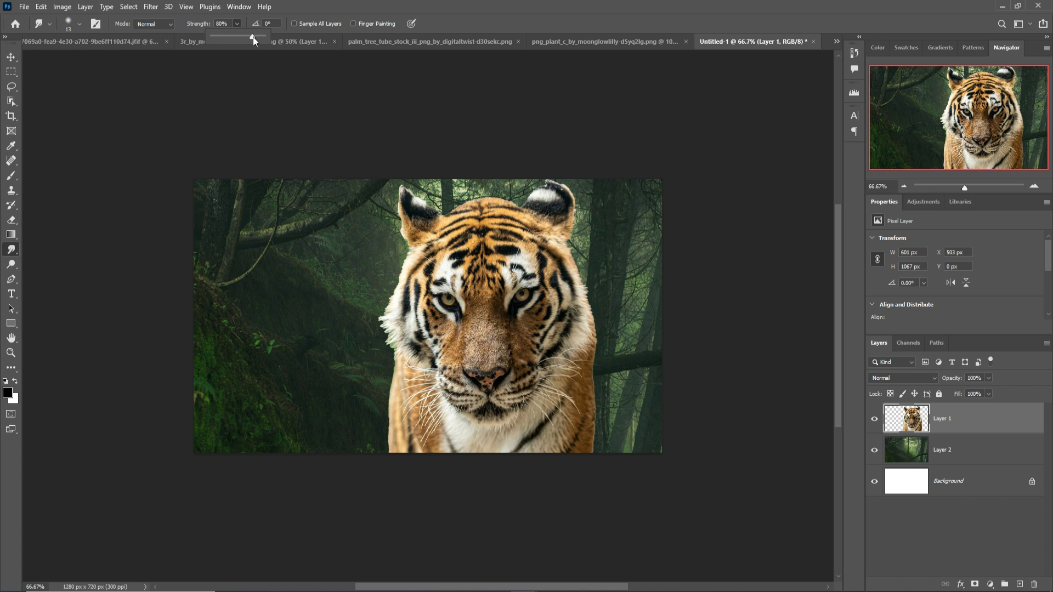
pyautogui.click(417, 195)
pyautogui.hotkey('ctrl', '+')
pyautogui.hotkey('ctrl', '+')
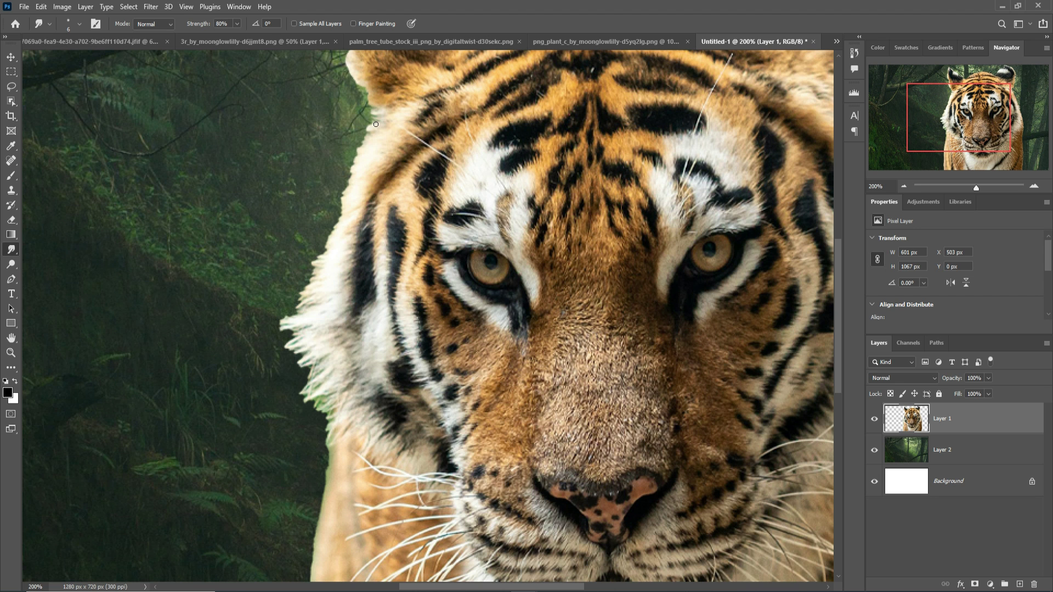
pyautogui.moveTo(379, 114)
pyautogui.mouseDown()
pyautogui.moveTo(349, 110)
pyautogui.moveTo(283, 307)
pyautogui.moveTo(316, 544)
pyautogui.mouseUp()
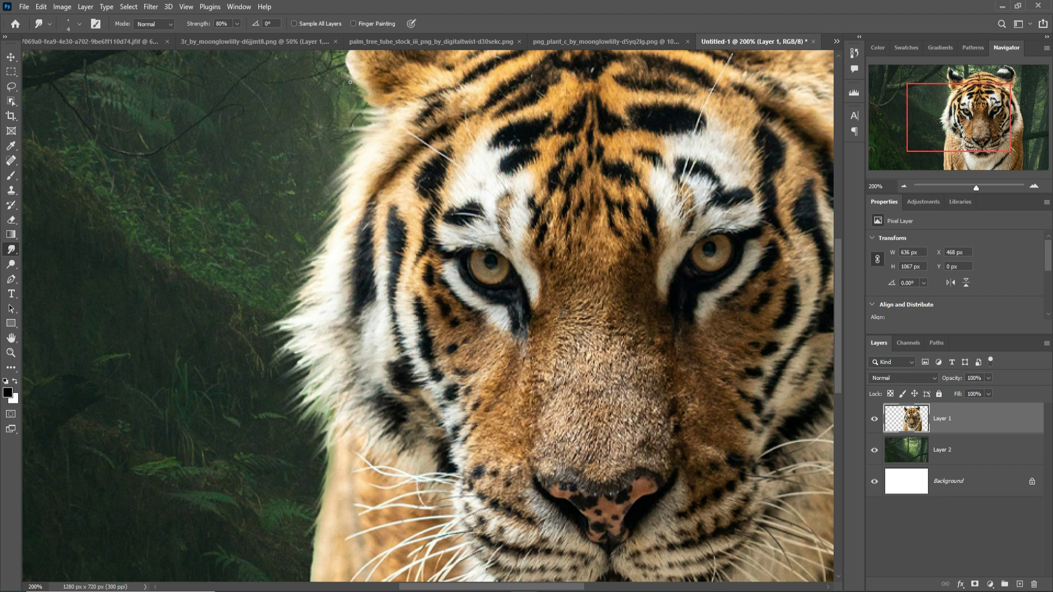
pyautogui.moveTo(247, 330); pyautogui.dragTo(319, 521)
# Smudge the fur along the top of the tiger's head and down its right edge
pyautogui.moveTo(548, 208); pyautogui.dragTo(422, 110)
pyautogui.moveTo(576, 192)
pyautogui.mouseDown()
pyautogui.moveTo(778, 191)
pyautogui.moveTo(407, 381)
pyautogui.mouseUp()
pyautogui.press('h')
pyautogui.scroll(-3, 570, 431)
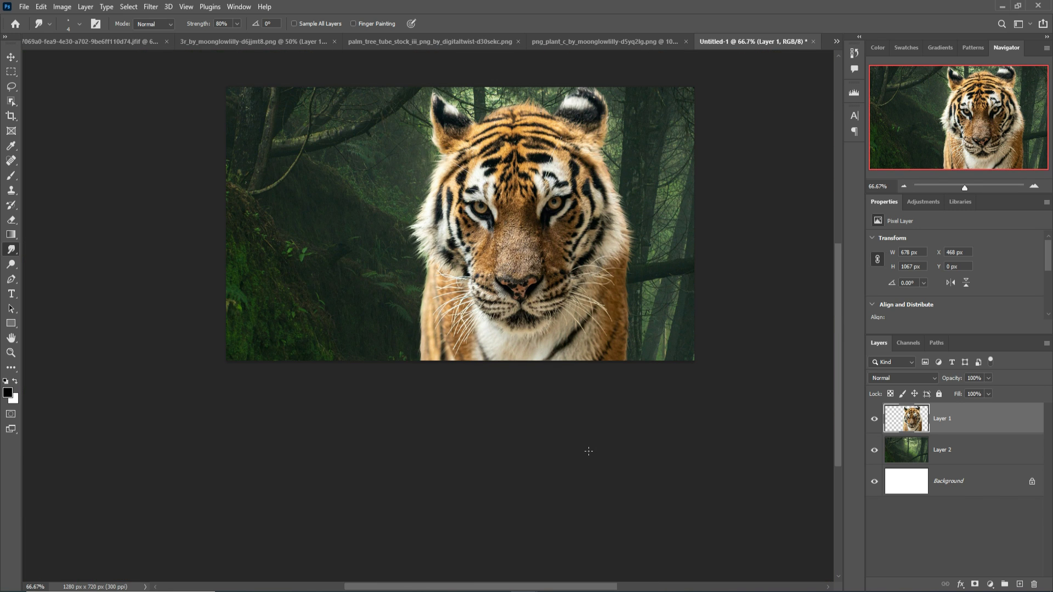
# Copy the torch-bearing boy from _f97069a0-fea9-4e30-a702-9be6ff110d74.jfif into Untitled-1 above the tiger, and minimize the source window
pyautogui.click(11, 56)
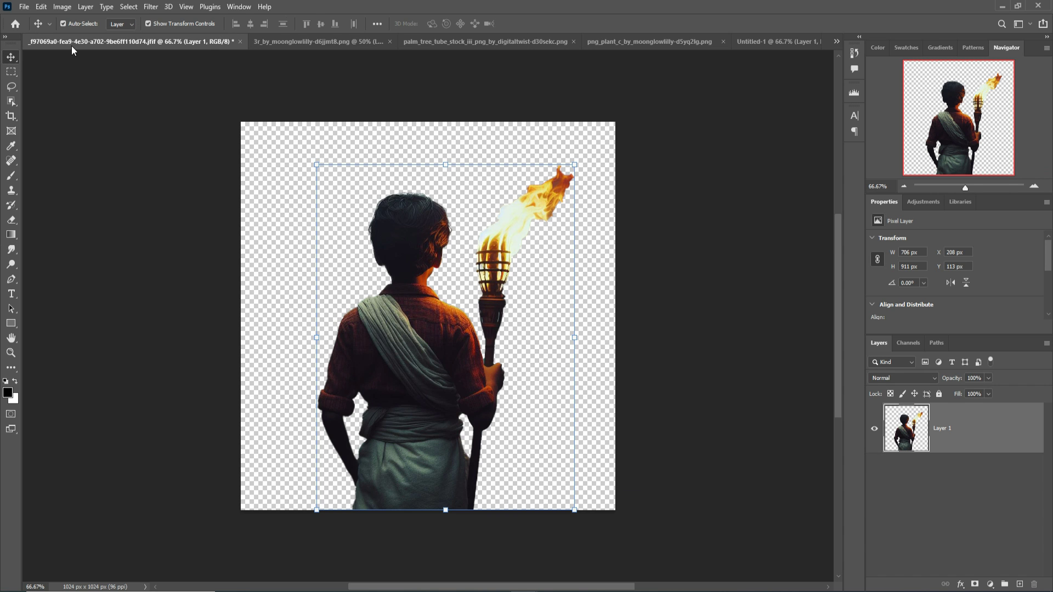
pyautogui.click(71, 44)
pyautogui.moveTo(77, 47); pyautogui.dragTo(446, 60)
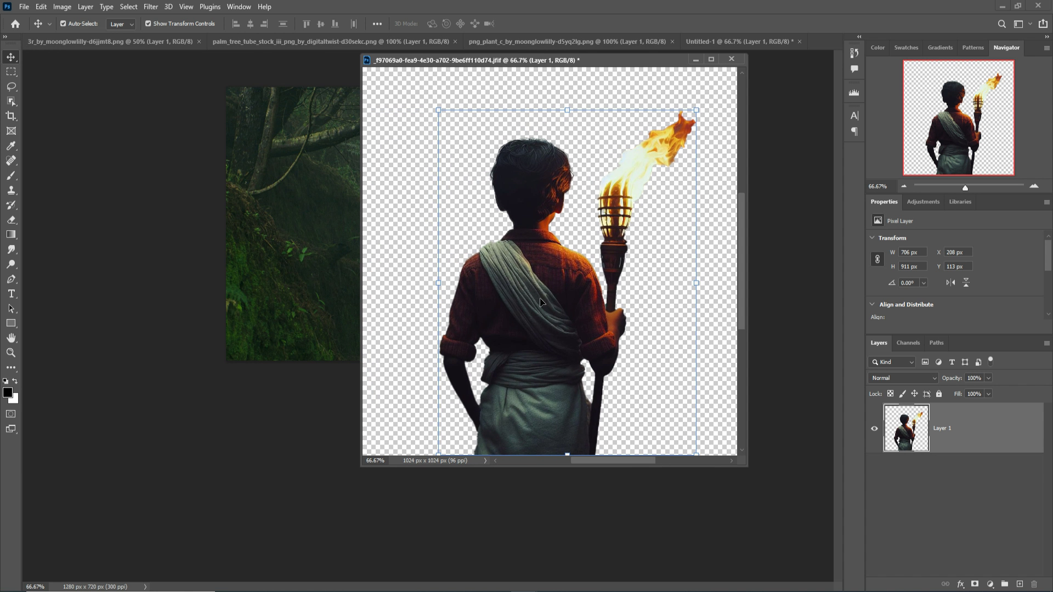
pyautogui.moveTo(541, 302); pyautogui.dragTo(334, 275)
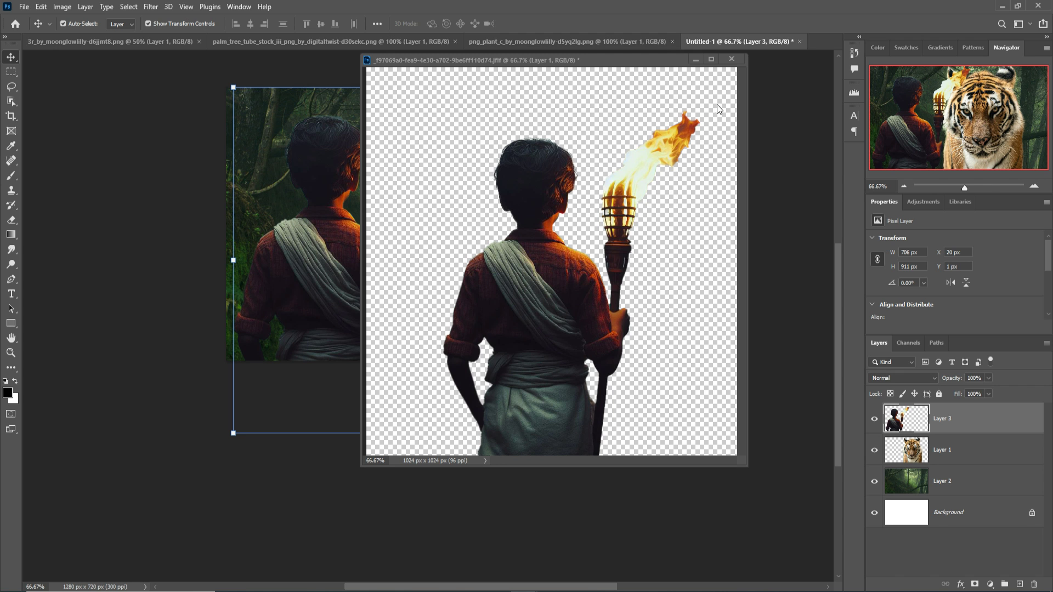
pyautogui.click(692, 60)
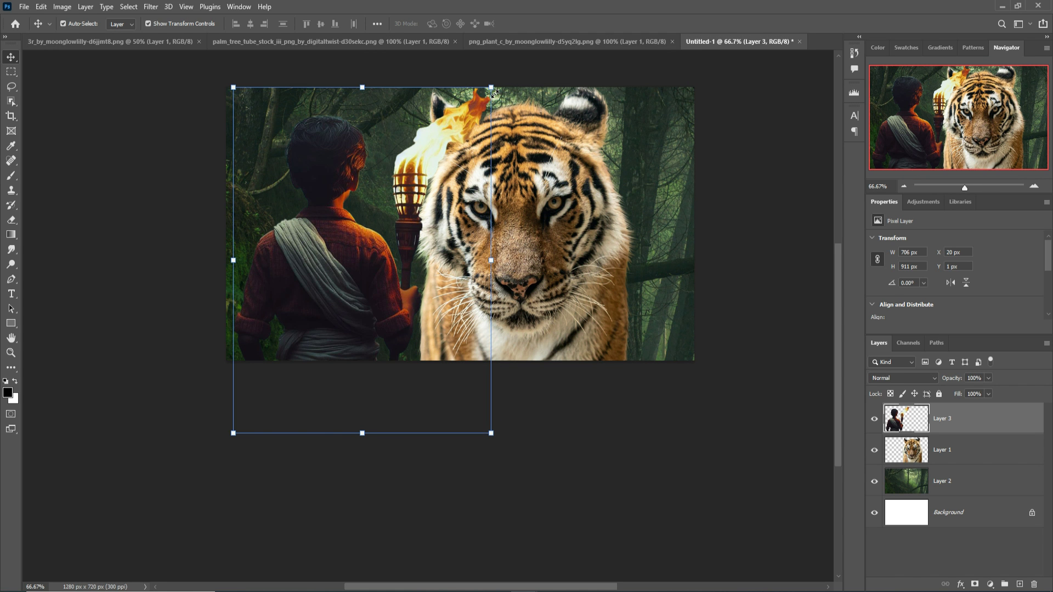
# Scale the boy layer to about 49.3%, center it near X 413, Y 534 px beside the tiger, and apply the transform
pyautogui.moveTo(494, 91); pyautogui.dragTo(430, 167)
pyautogui.moveTo(340, 273); pyautogui.dragTo(398, 224)
pyautogui.moveTo(490, 123); pyautogui.dragTo(466, 145)
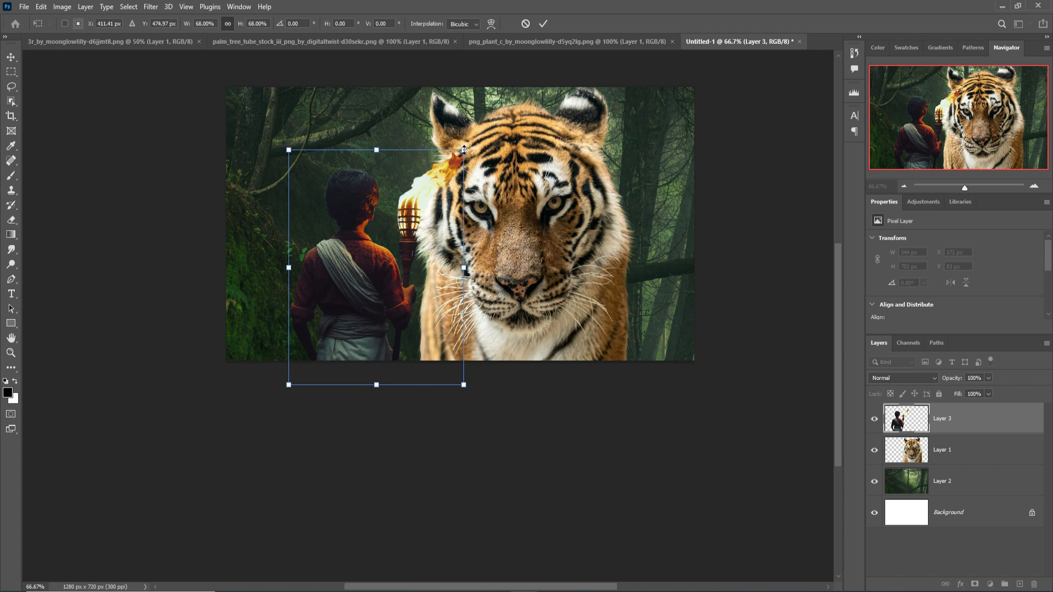
pyautogui.moveTo(335, 271); pyautogui.dragTo(350, 248)
pyautogui.moveTo(478, 124); pyautogui.dragTo(444, 205)
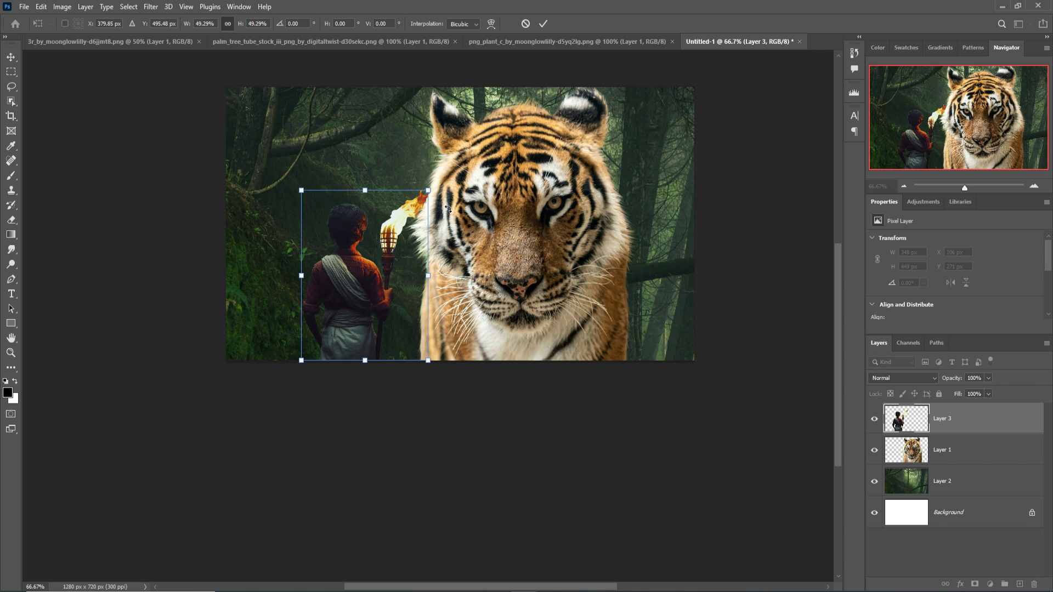
pyautogui.moveTo(358, 283)
pyautogui.mouseDown()
pyautogui.moveTo(431, 299)
pyautogui.moveTo(370, 299)
pyautogui.mouseUp()
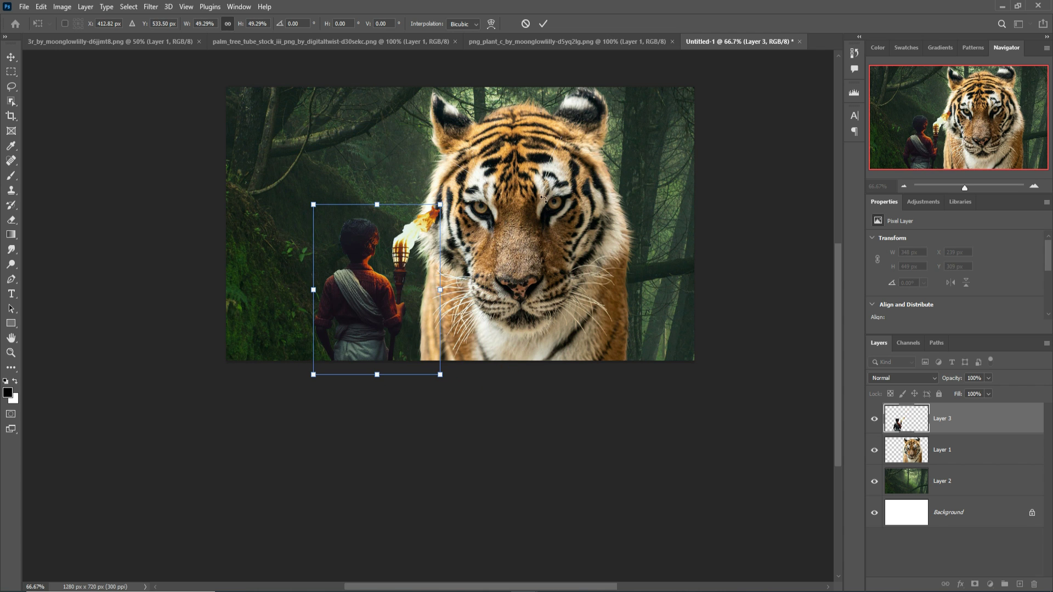
pyautogui.click(543, 24)
# Duplicate the forest layer, Layer 2, as Layer 2 copy within the same document
pyautogui.click(525, 279)
pyautogui.click(981, 488)
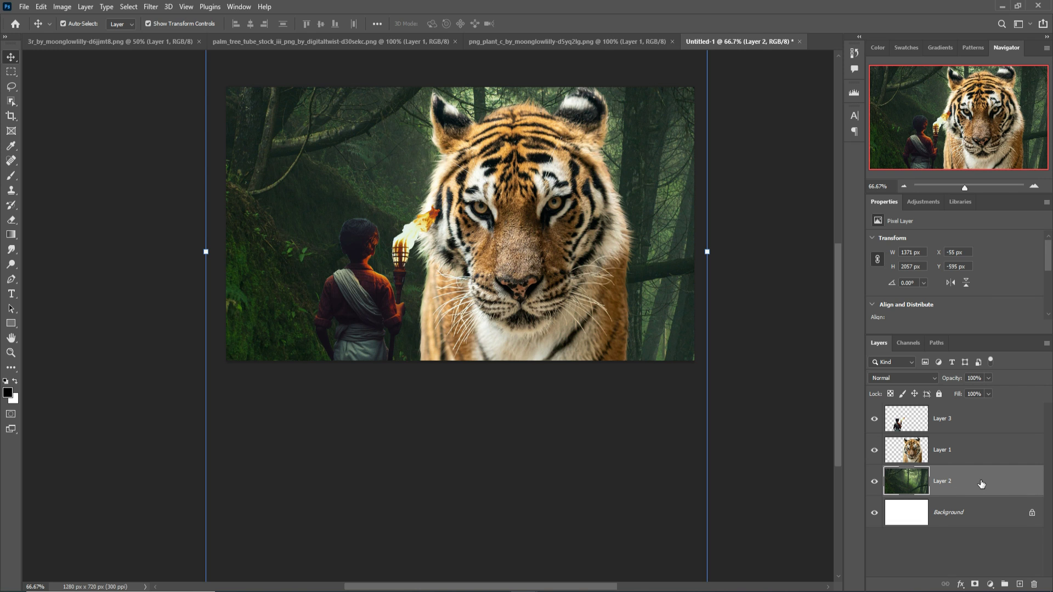
pyautogui.rightClick(981, 482)
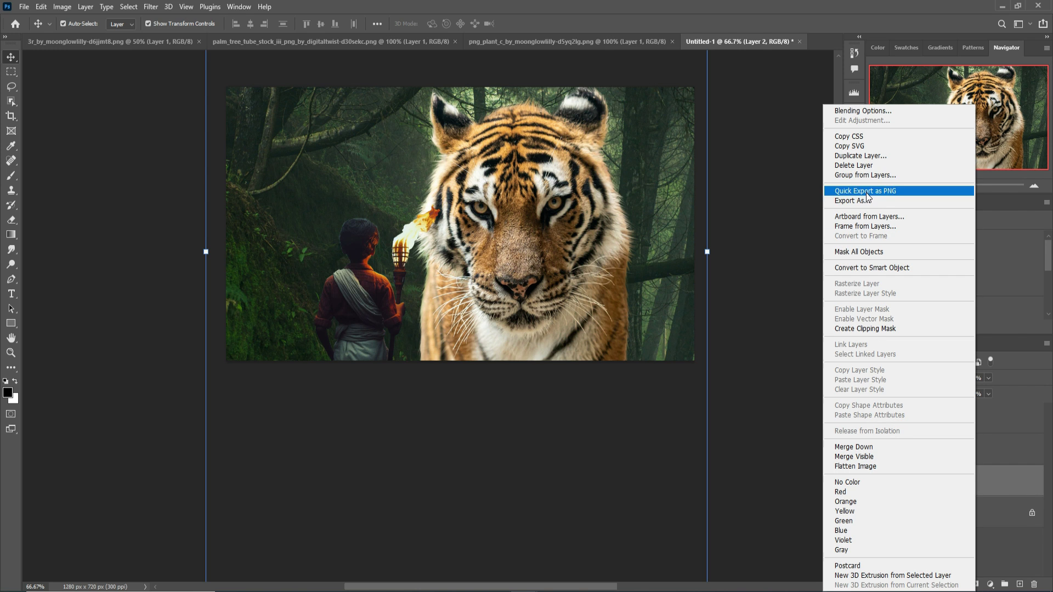
pyautogui.click(866, 156)
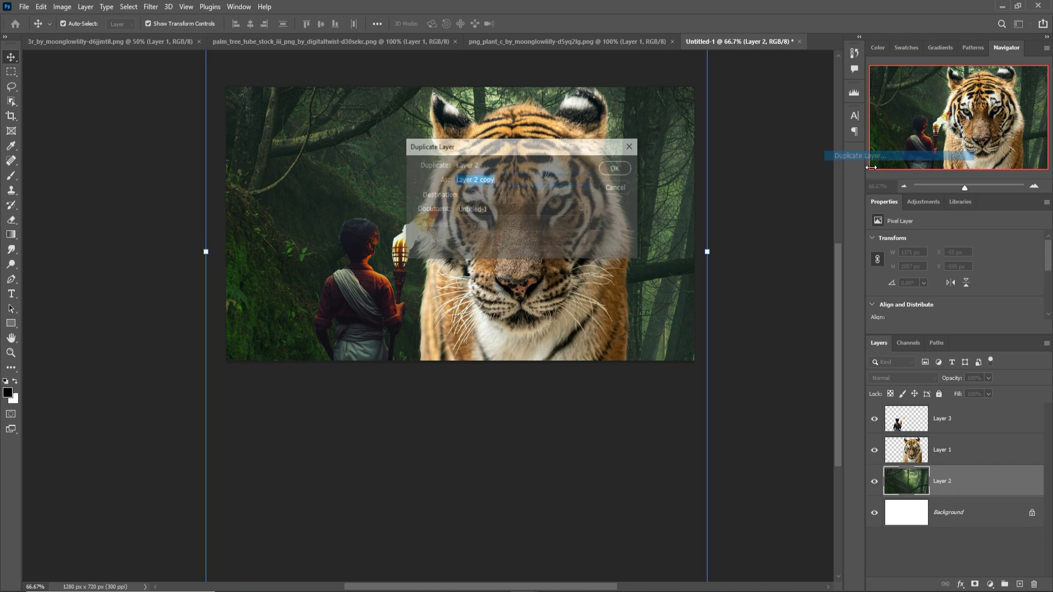
pyautogui.click(615, 168)
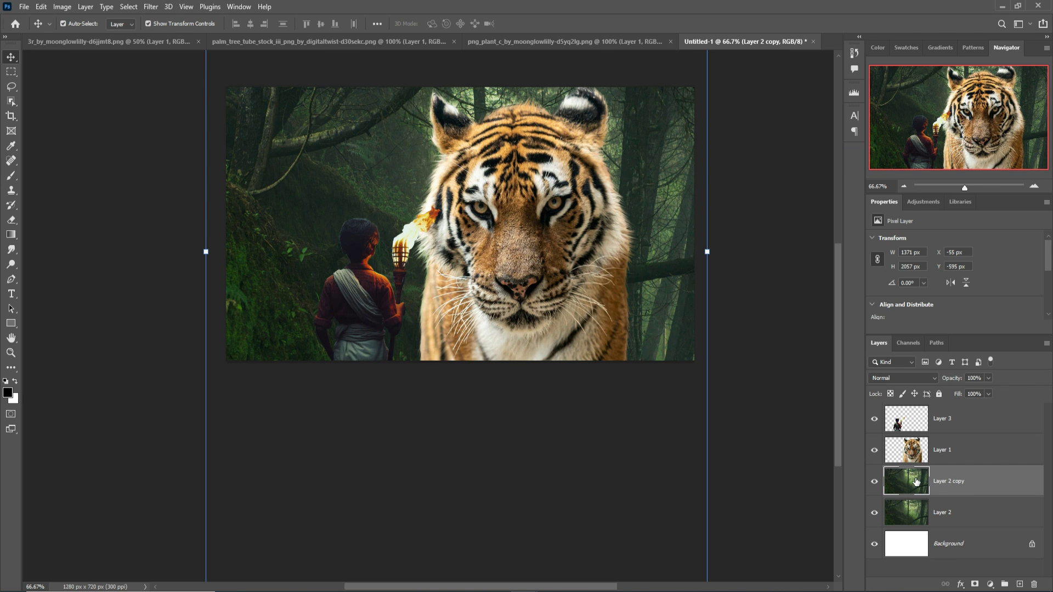
# Apply a Gaussian Blur with a 5.8-pixel radius to Layer 2 copy
pyautogui.click(152, 7)
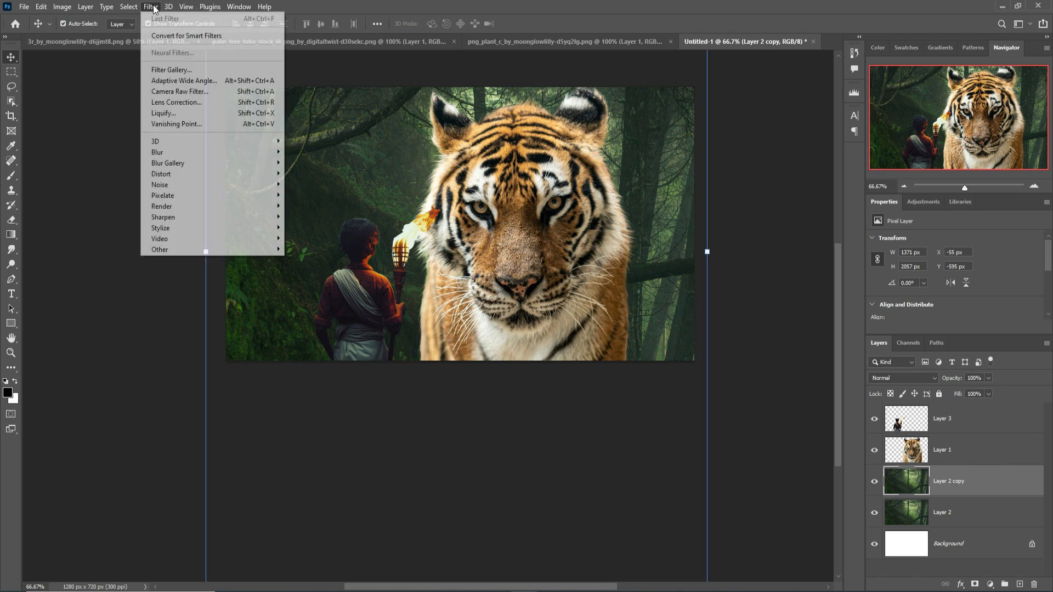
pyautogui.moveTo(164, 152)
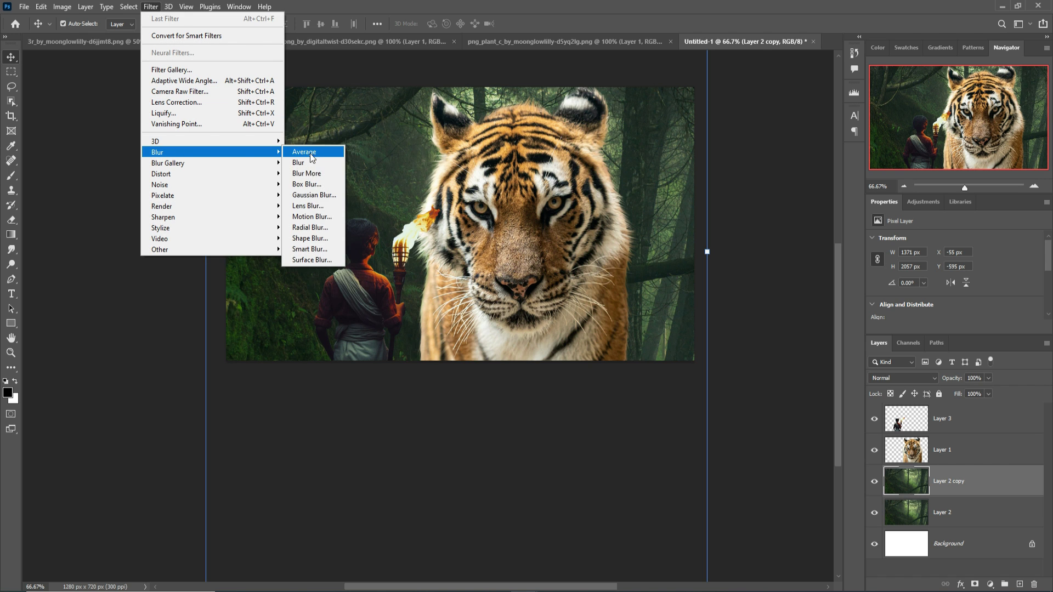
pyautogui.click(318, 195)
pyautogui.moveTo(530, 124); pyautogui.dragTo(784, 134)
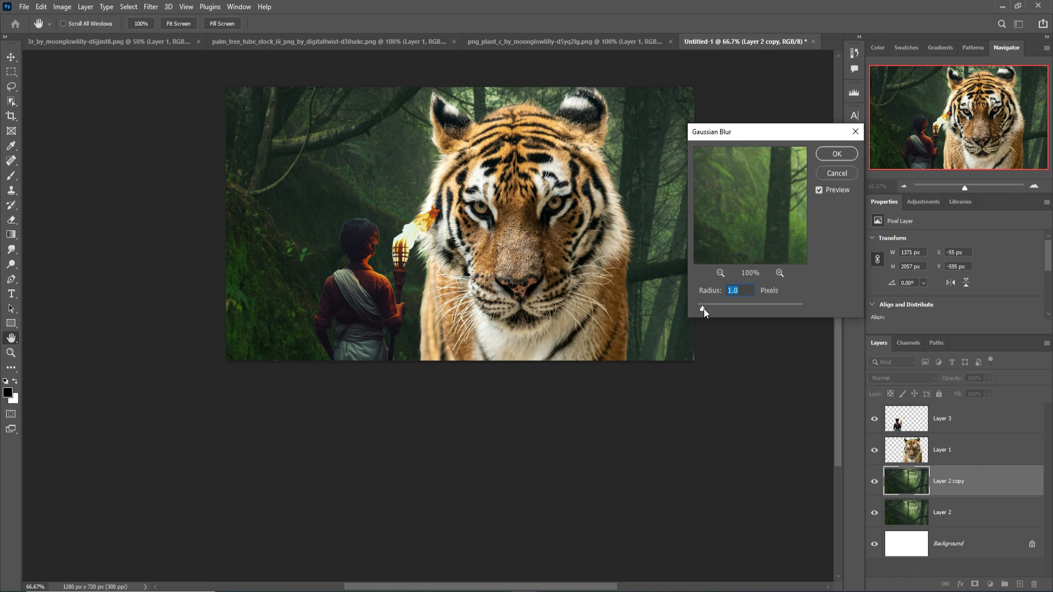
pyautogui.moveTo(703, 309); pyautogui.dragTo(729, 310)
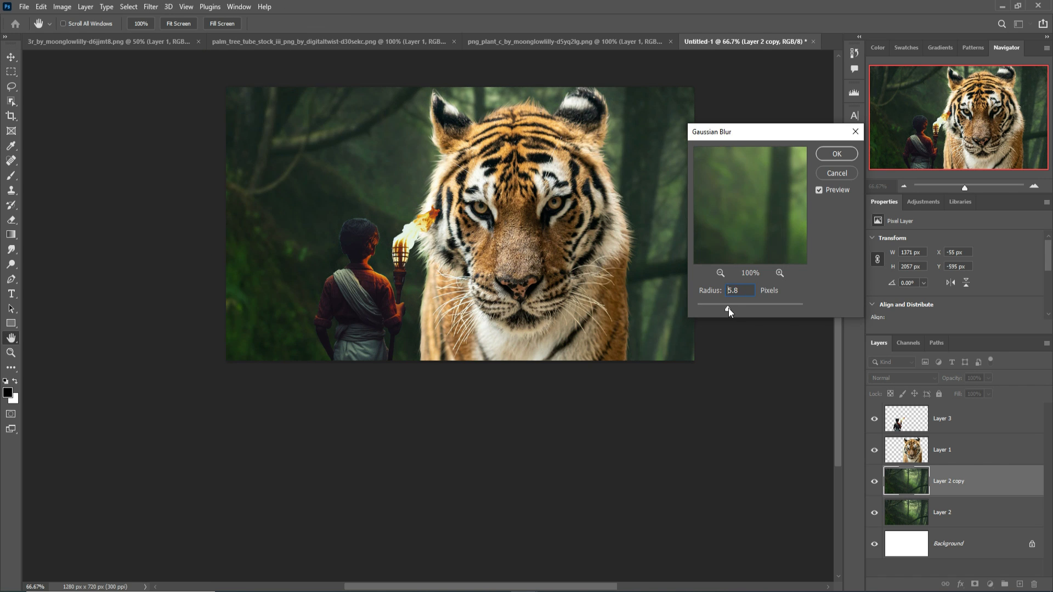
pyautogui.click(837, 156)
# Start the Camera Raw Filter on the tiger layer and set the tone curve to Darks -29, Highlights -13 and Lights -18
pyautogui.click(960, 452)
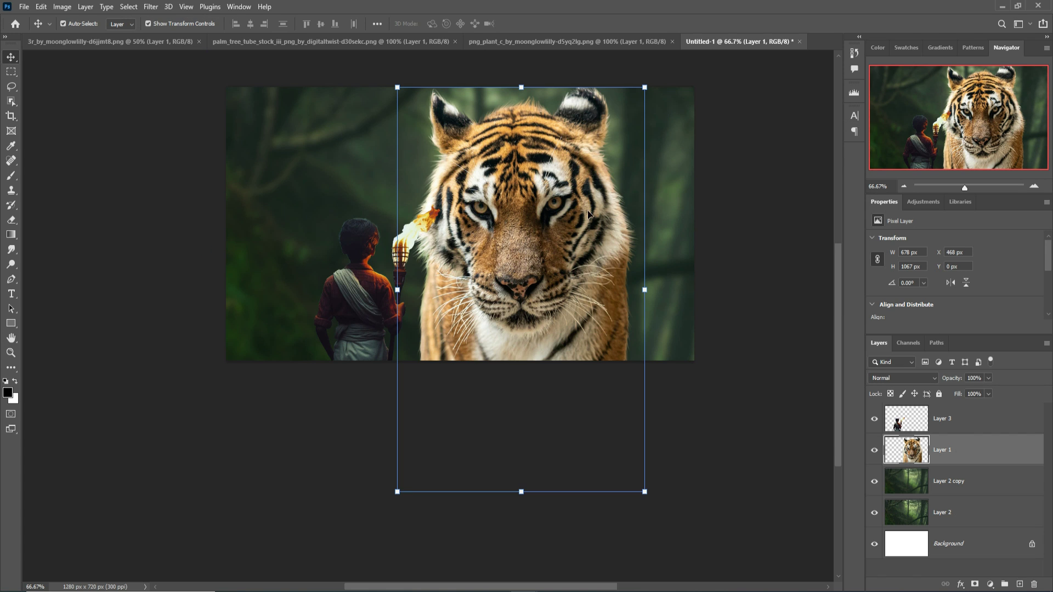
pyautogui.click(991, 584)
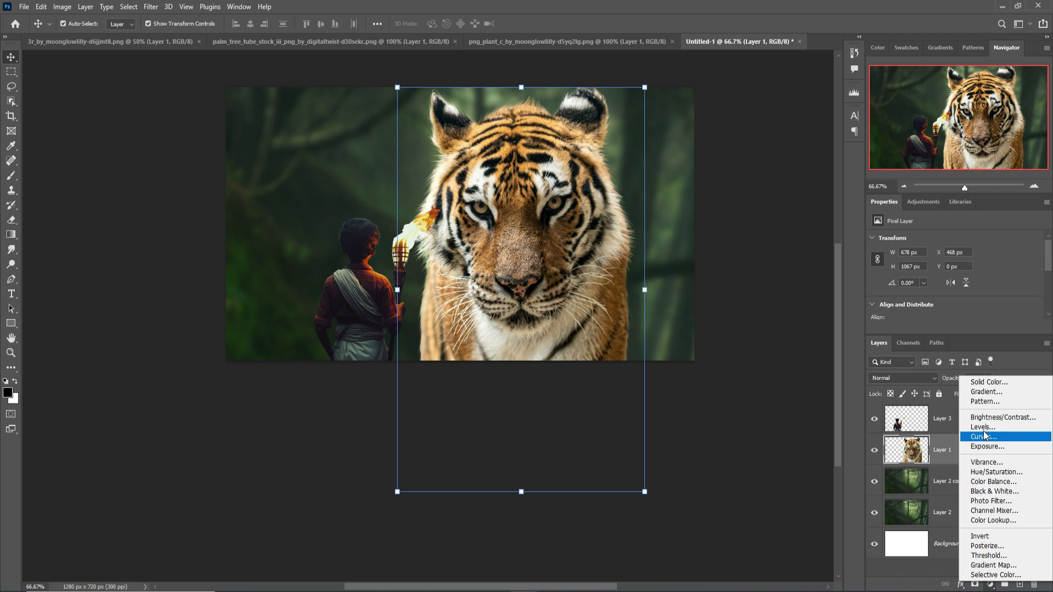
pyautogui.click(531, 199)
pyautogui.click(151, 6)
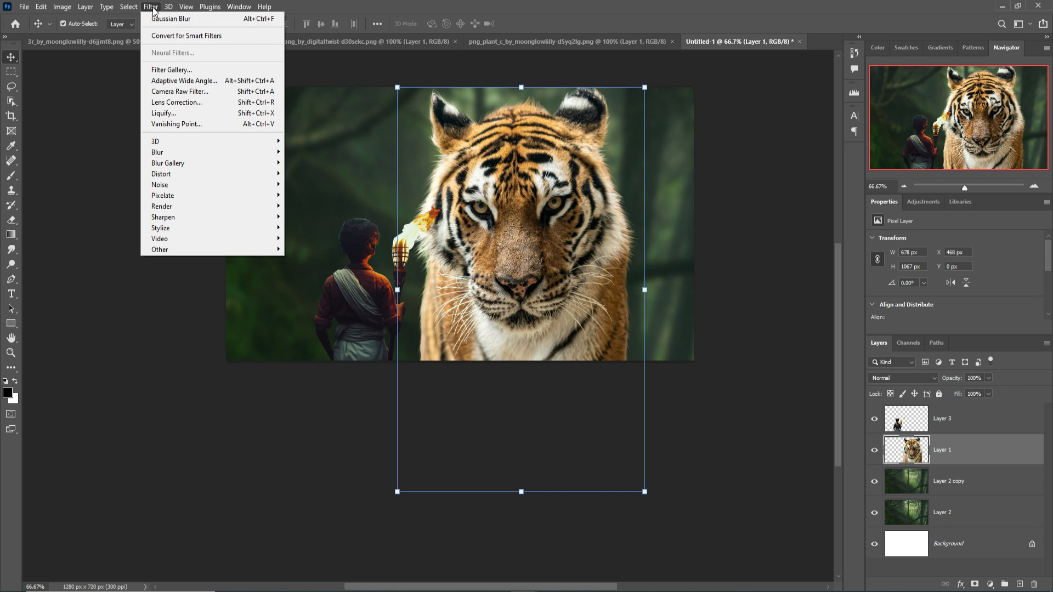
pyautogui.click(181, 92)
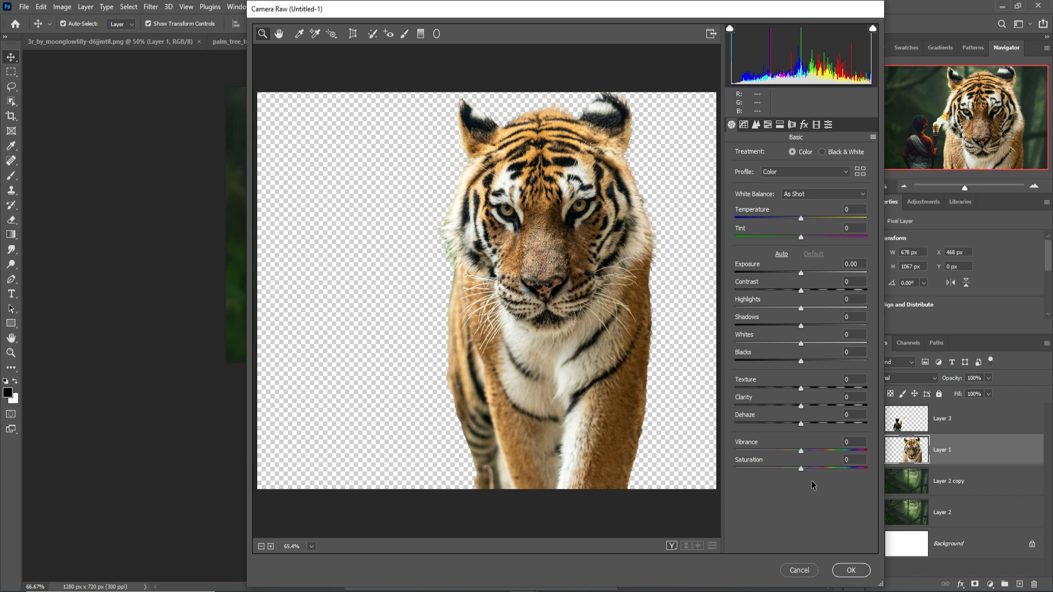
pyautogui.click(744, 125)
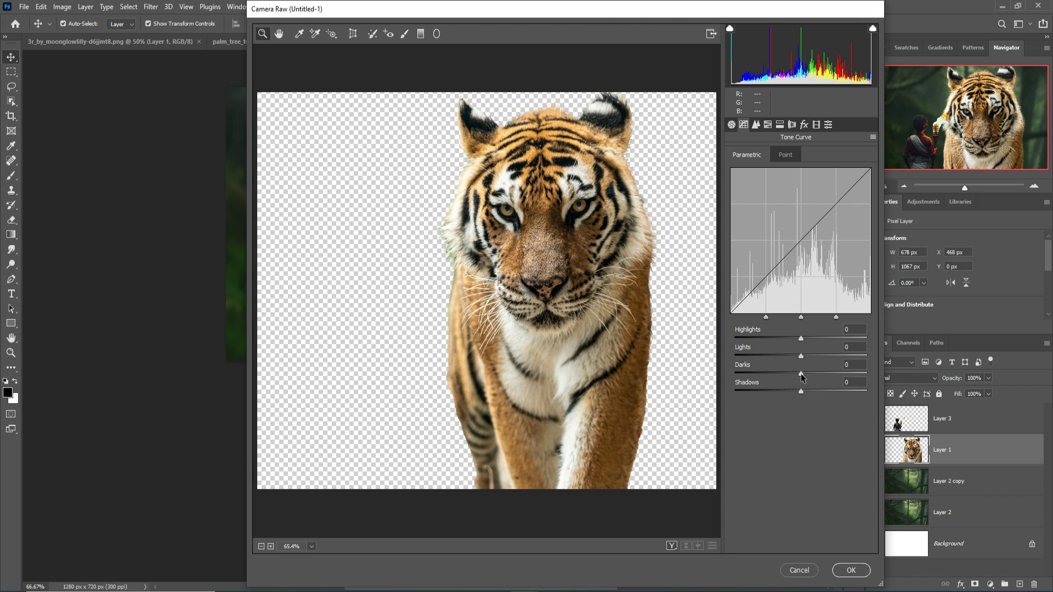
pyautogui.moveTo(801, 375); pyautogui.dragTo(782, 375)
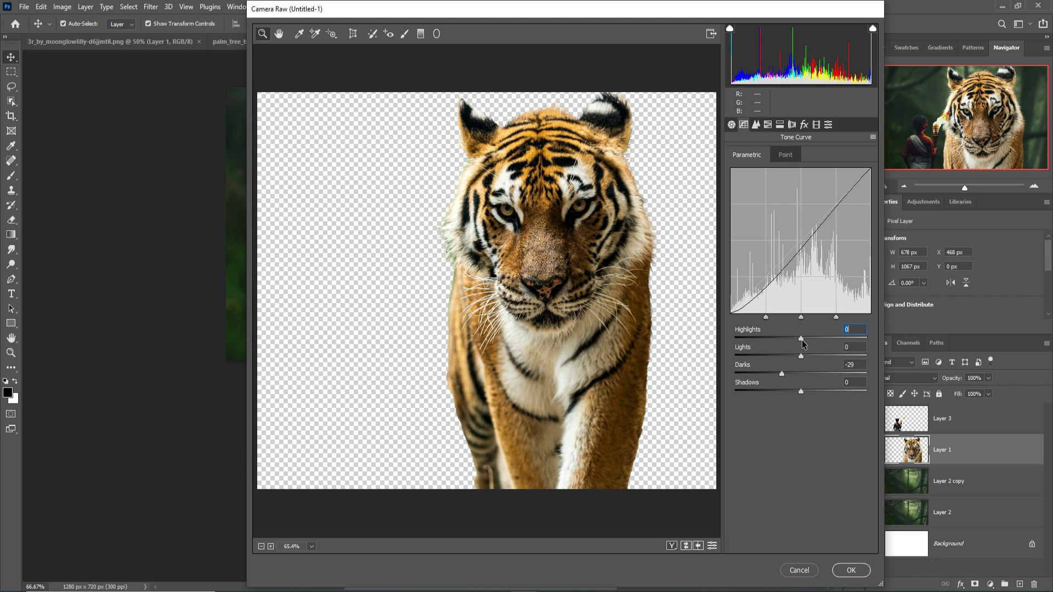
pyautogui.moveTo(801, 340); pyautogui.dragTo(792, 357)
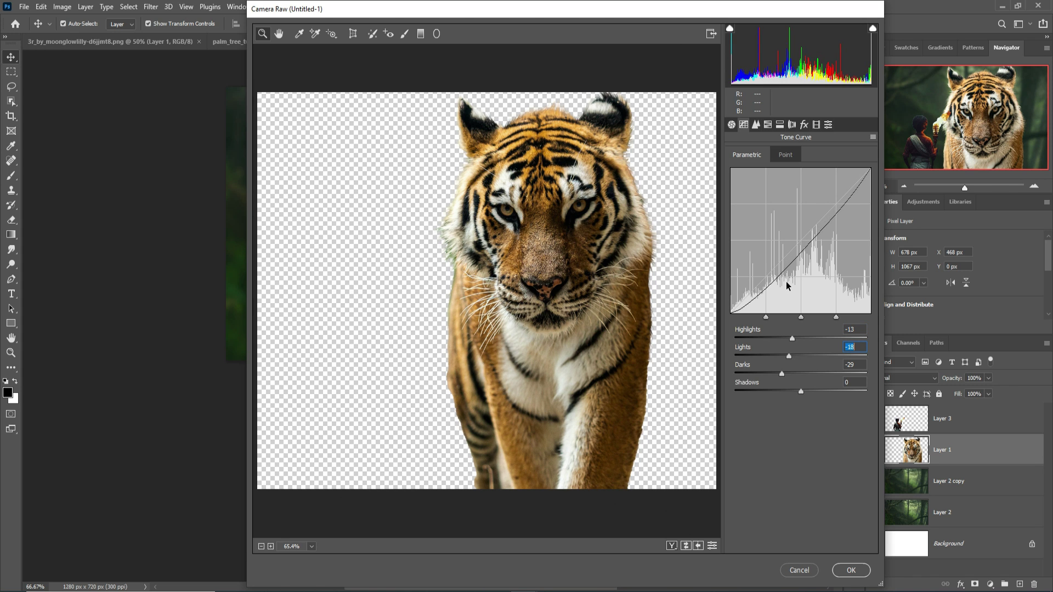
# Set the tiger's basic Whites to -39, Highlights to -13, Saturation to -6 and Clarity to +18, and apply the filter
pyautogui.click(732, 124)
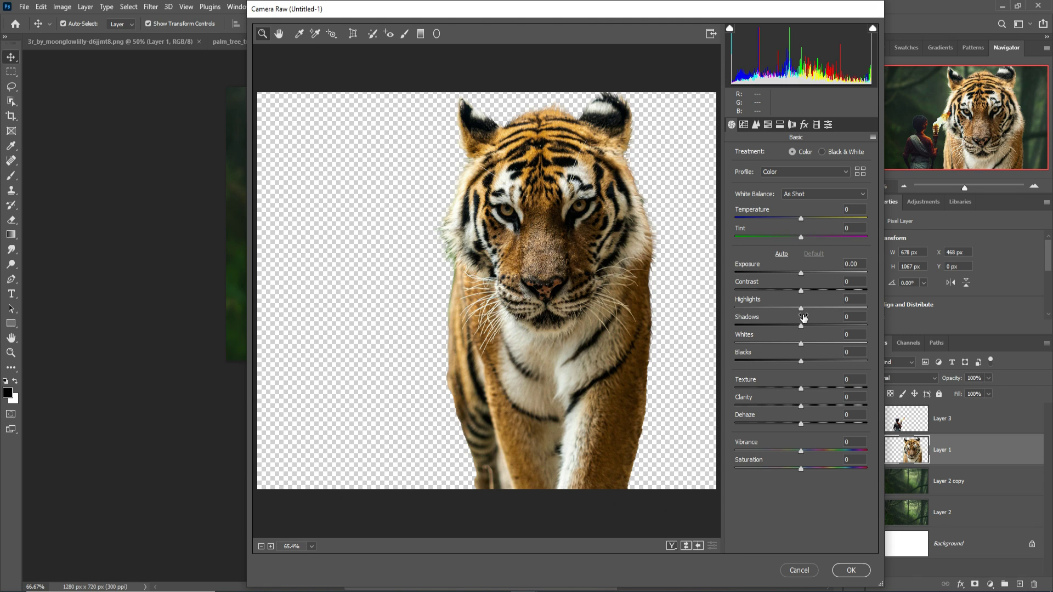
pyautogui.moveTo(800, 344); pyautogui.dragTo(781, 352)
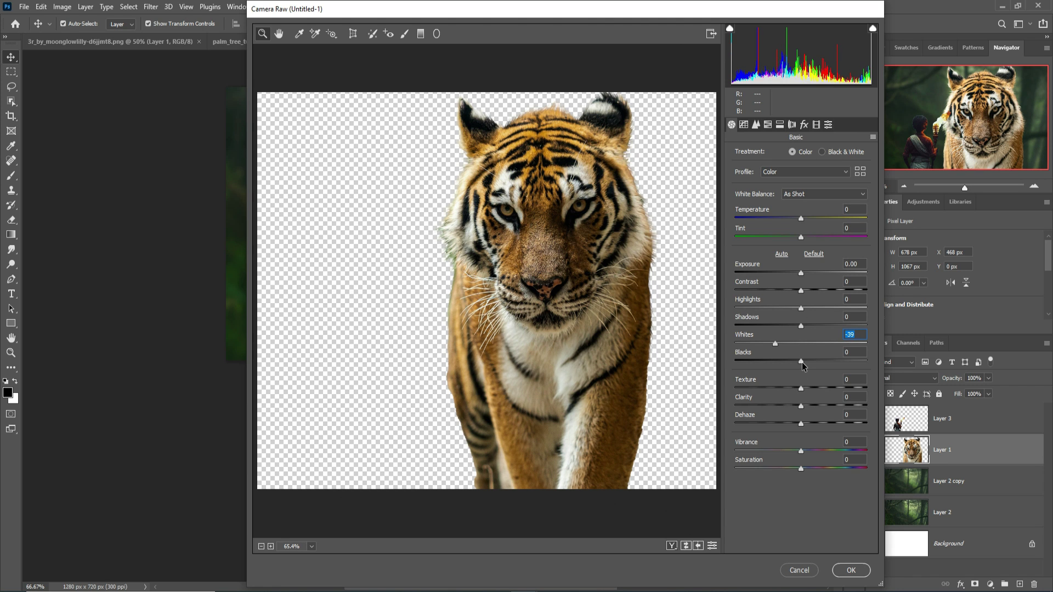
pyautogui.moveTo(801, 309); pyautogui.dragTo(793, 308)
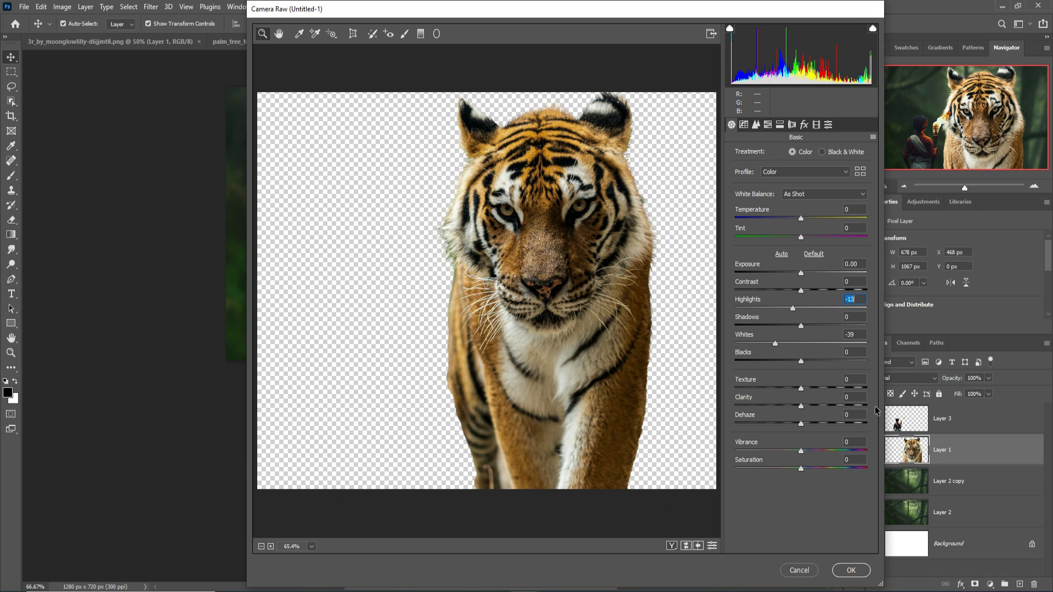
pyautogui.moveTo(802, 469); pyautogui.dragTo(799, 469)
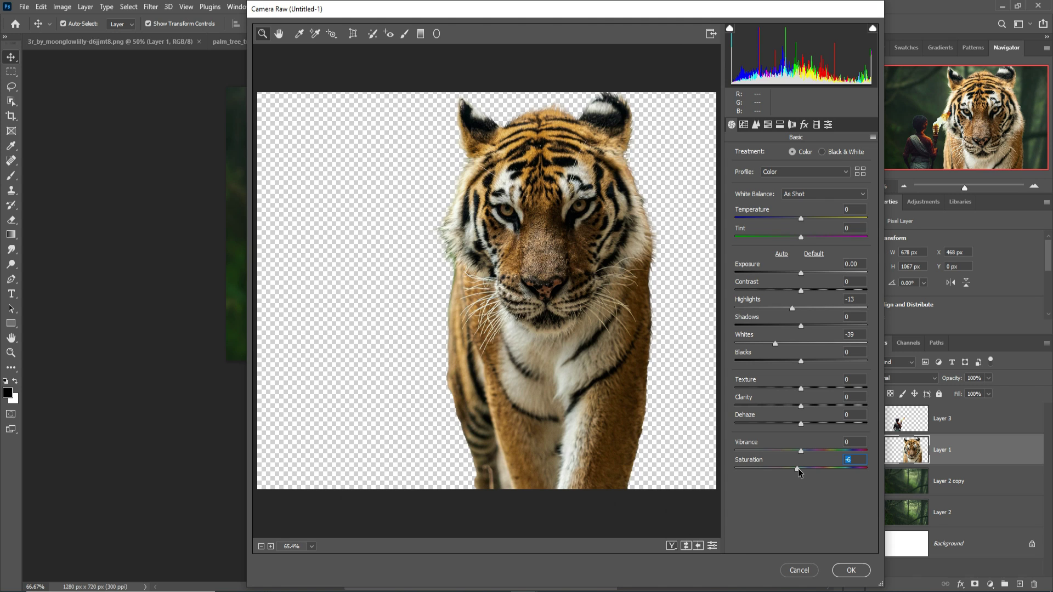
pyautogui.click(802, 407)
pyautogui.moveTo(801, 407); pyautogui.dragTo(814, 406)
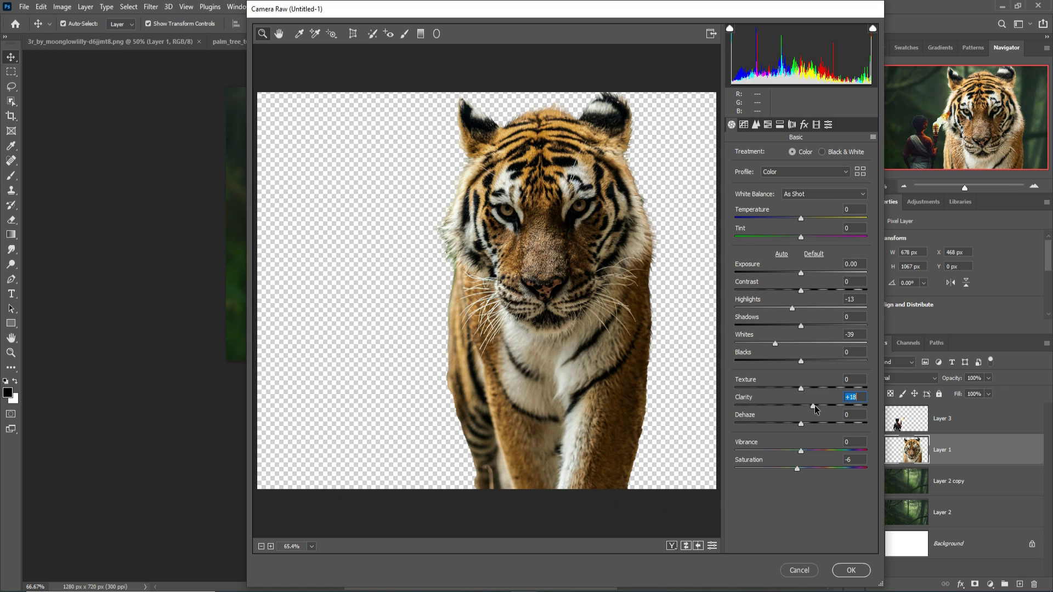
pyautogui.click(850, 570)
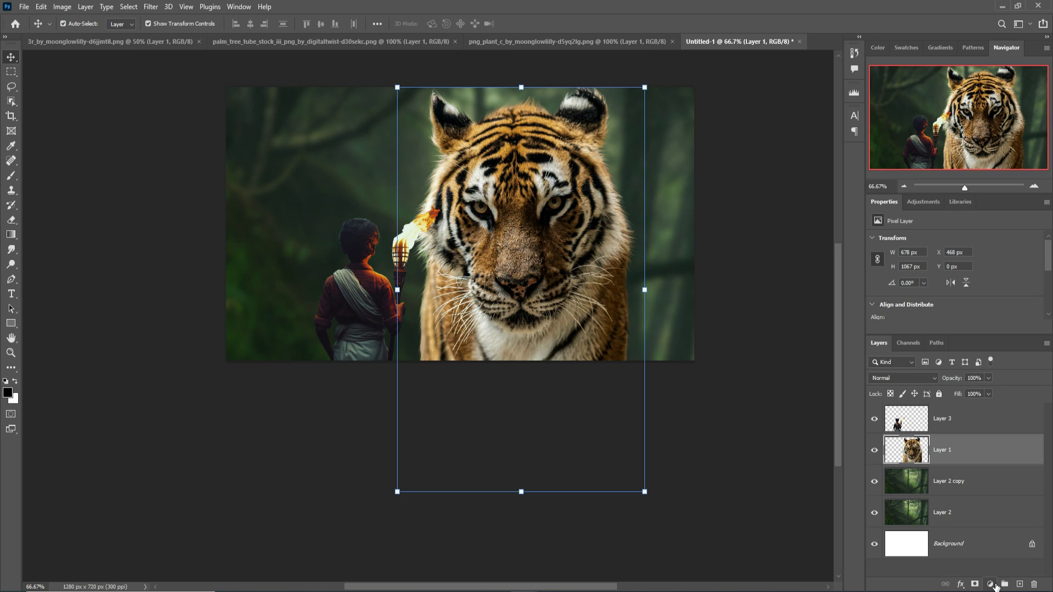
# Add a Curves adjustment layer above the tiger layer and clip it so it affects only the tiger
pyautogui.click(992, 584)
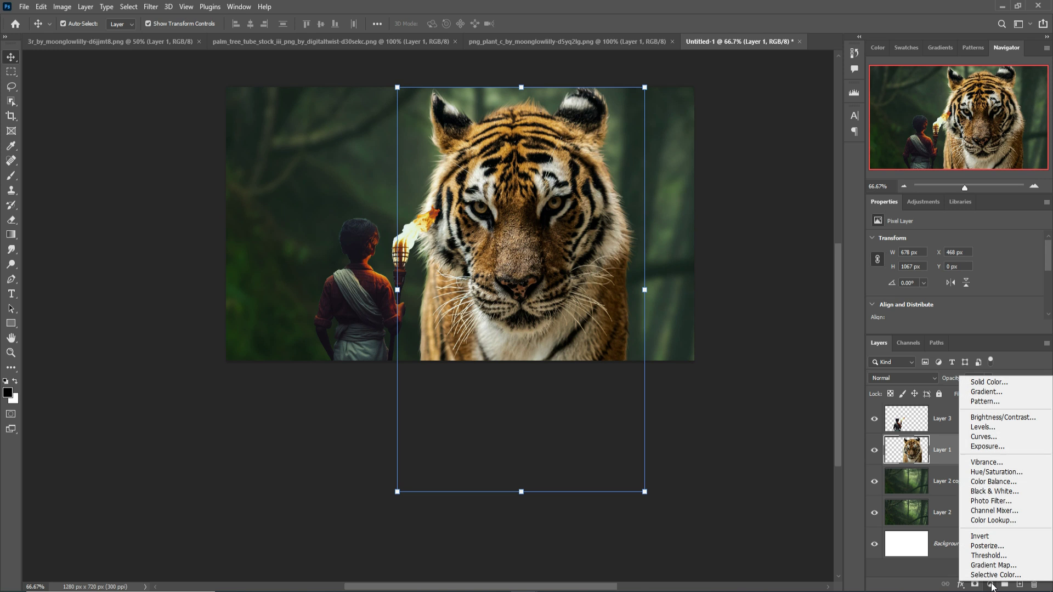
pyautogui.click(994, 436)
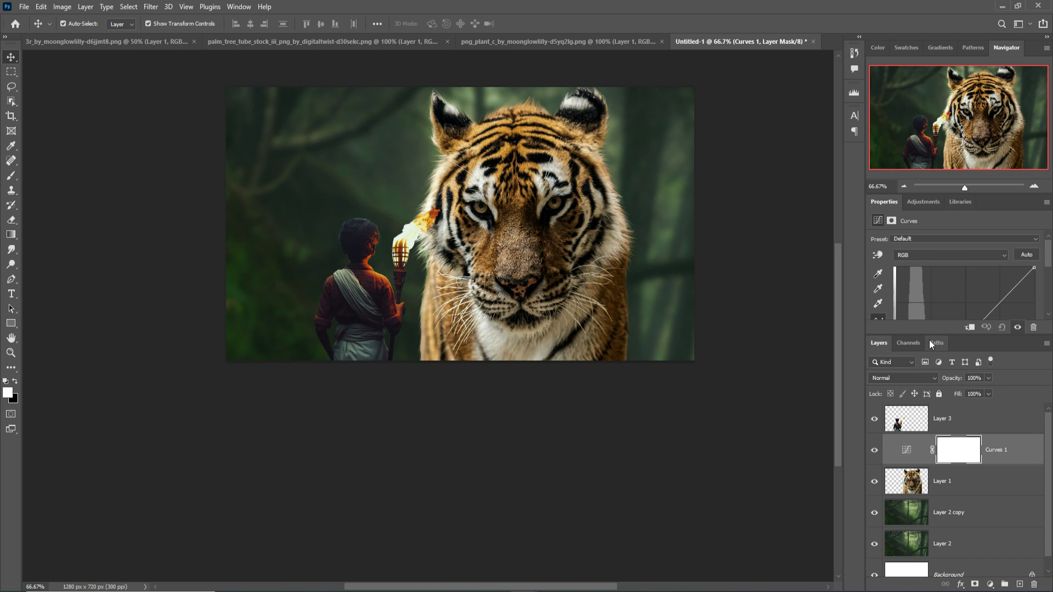
pyautogui.click(960, 202)
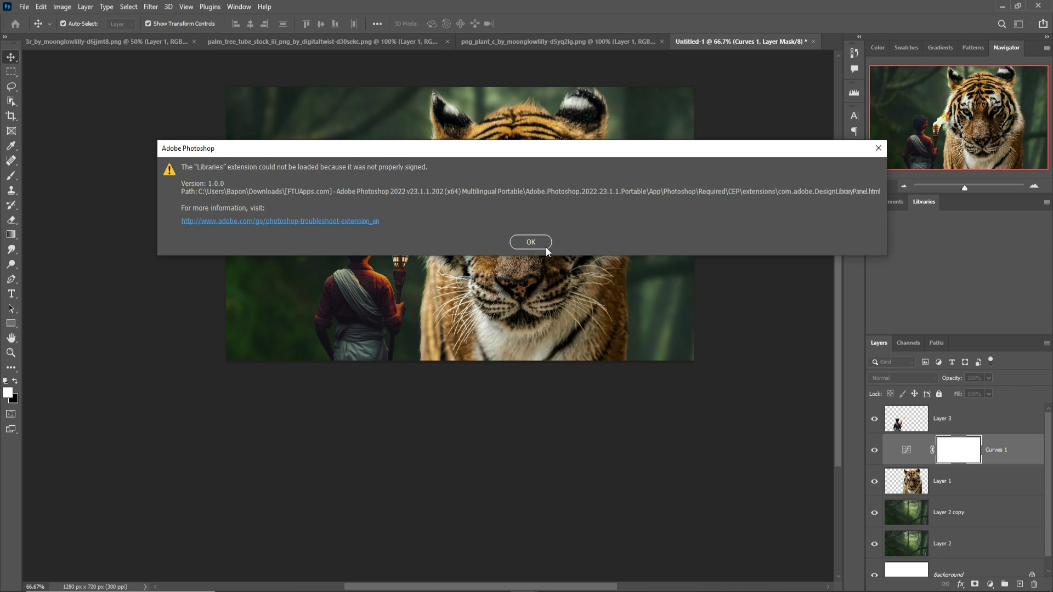
pyautogui.click(545, 247)
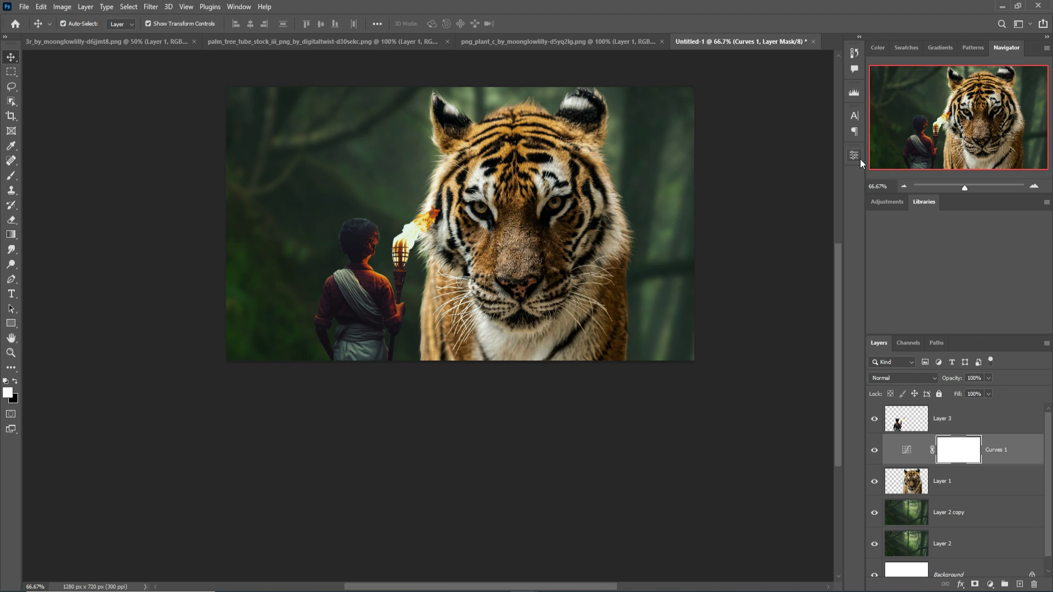
pyautogui.click(855, 157)
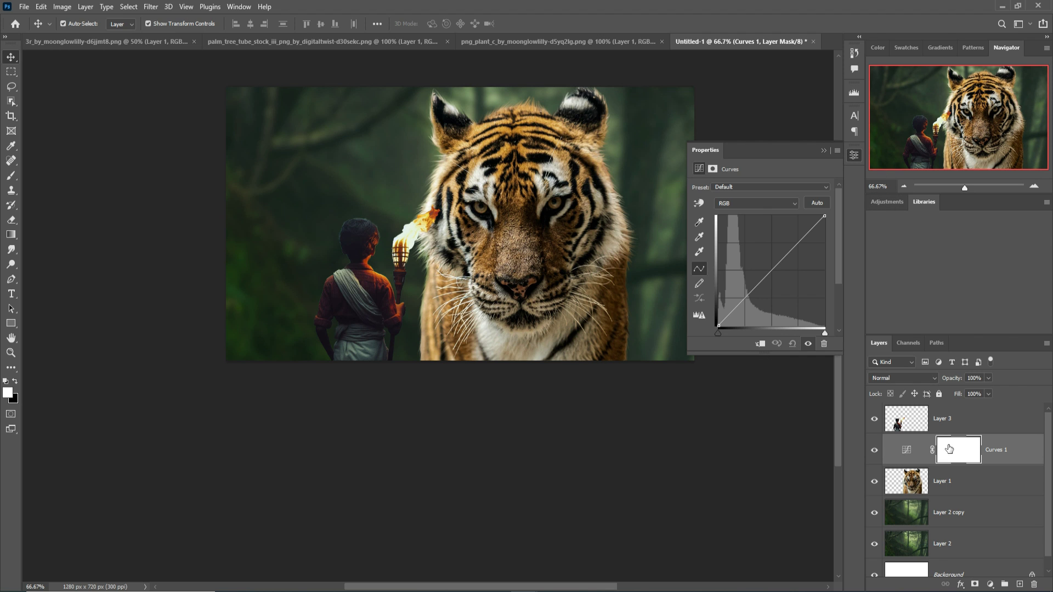
pyautogui.click(762, 344)
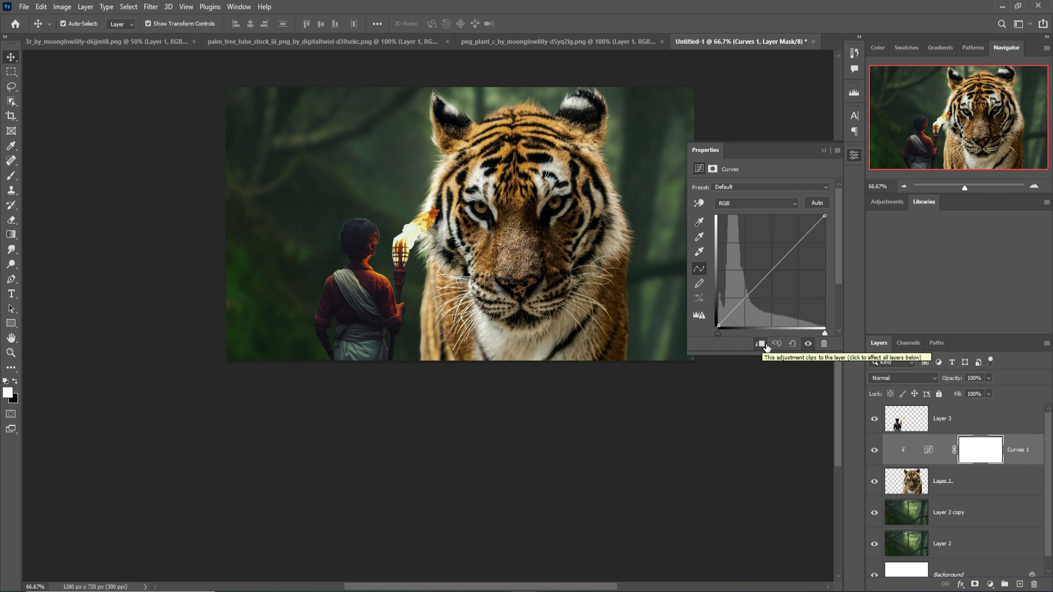
# Pull the midpoint of the RGB curve slightly down to darken the tiger's midtones
pyautogui.click(773, 271)
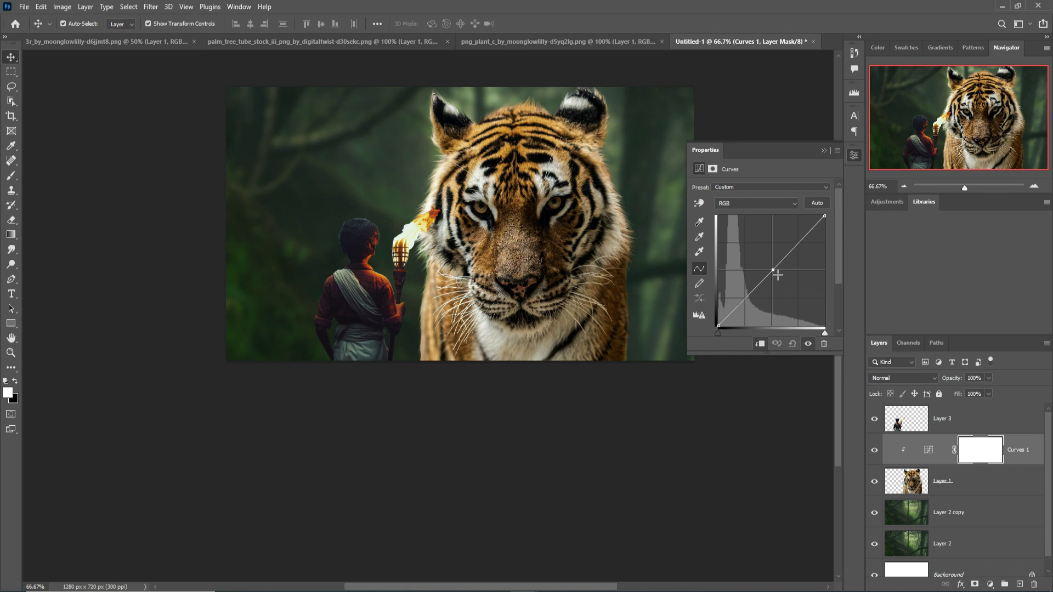
pyautogui.moveTo(778, 274)
pyautogui.mouseDown()
pyautogui.moveTo(780, 285)
pyautogui.moveTo(785, 279)
pyautogui.mouseUp()
pyautogui.click(824, 151)
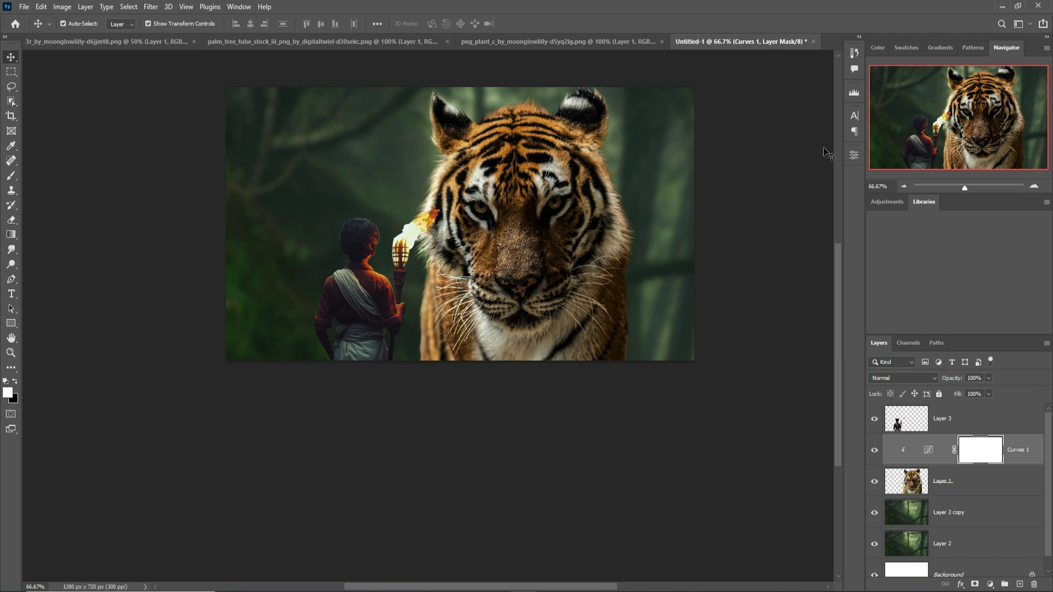
# Add a Color Balance adjustment clipped to the tiger, setting midtone Cyan-Red to -19 and shifting Yellow-Blue toward blue
pyautogui.click(991, 584)
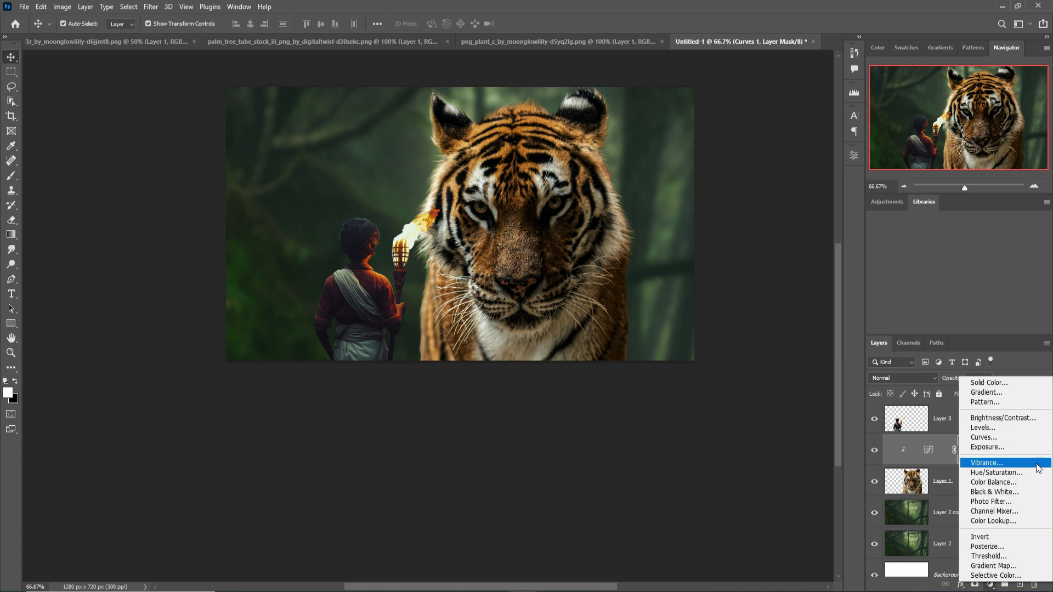
pyautogui.click(997, 482)
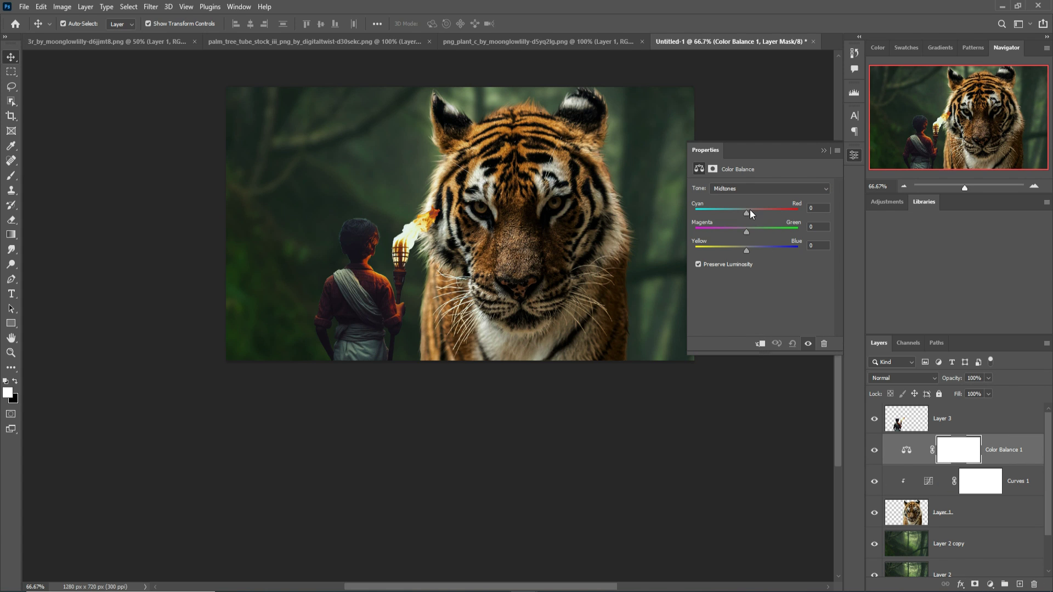
pyautogui.click(766, 343)
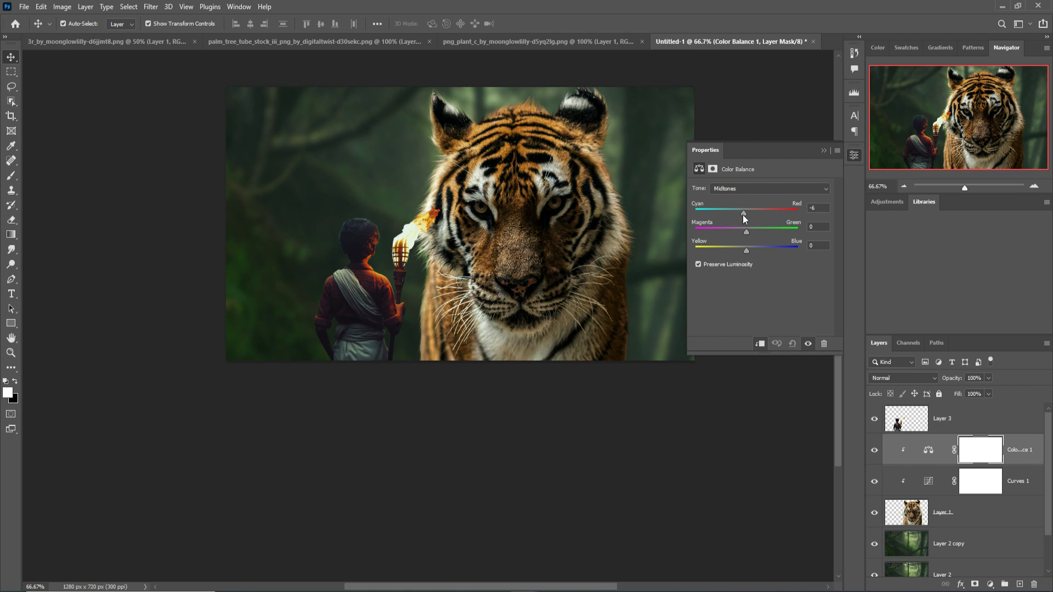
pyautogui.moveTo(743, 215); pyautogui.dragTo(739, 214)
pyautogui.moveTo(746, 251); pyautogui.dragTo(750, 251)
pyautogui.click(823, 150)
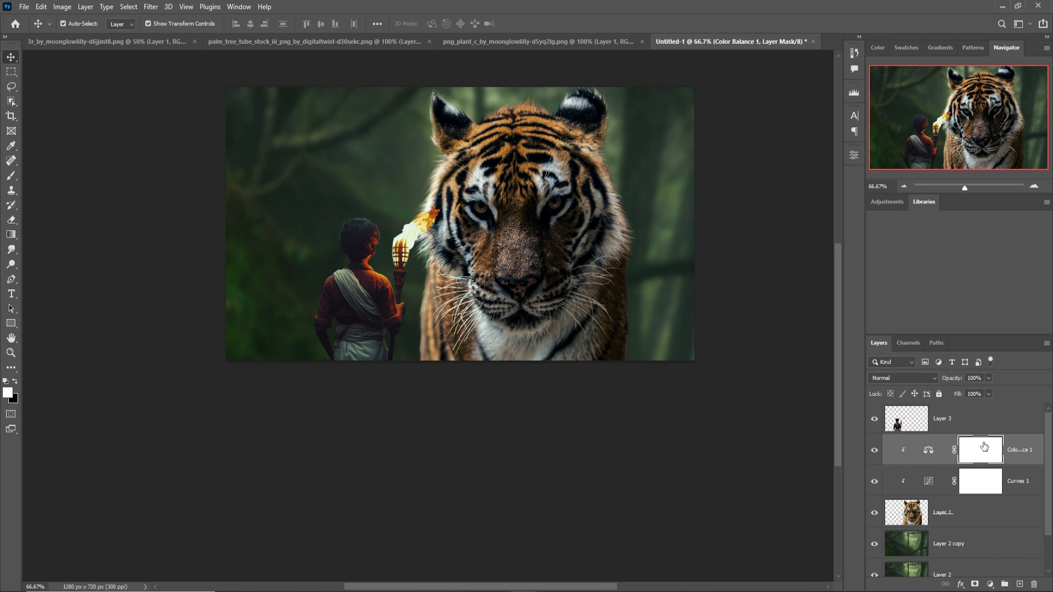
# Add a second Color Balance adjustment clipped to the tiger, shifting midtones slightly toward green and Yellow-Blue to about -14
pyautogui.click(990, 585)
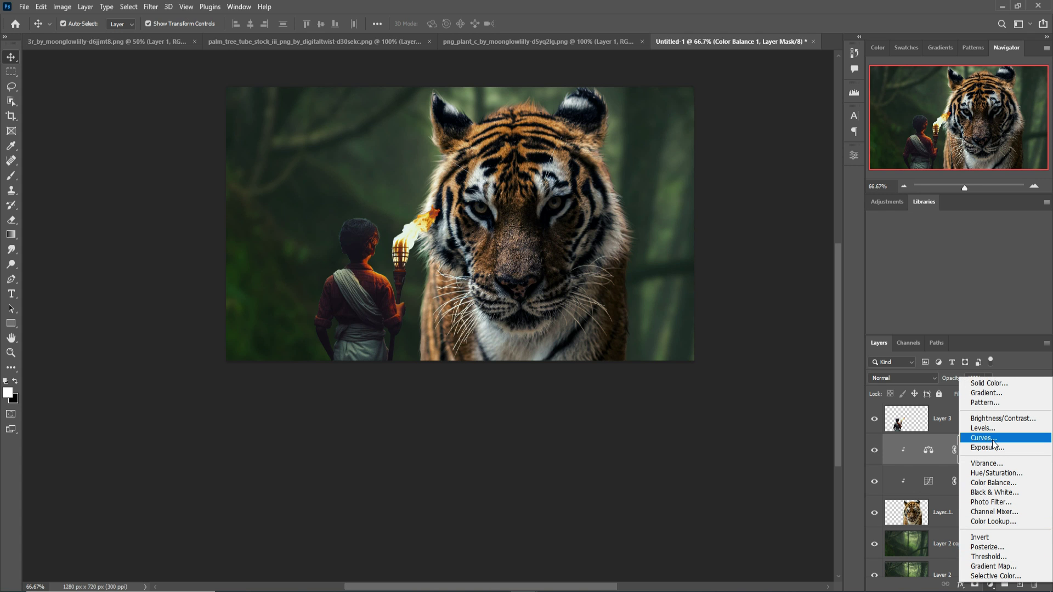
pyautogui.click(993, 482)
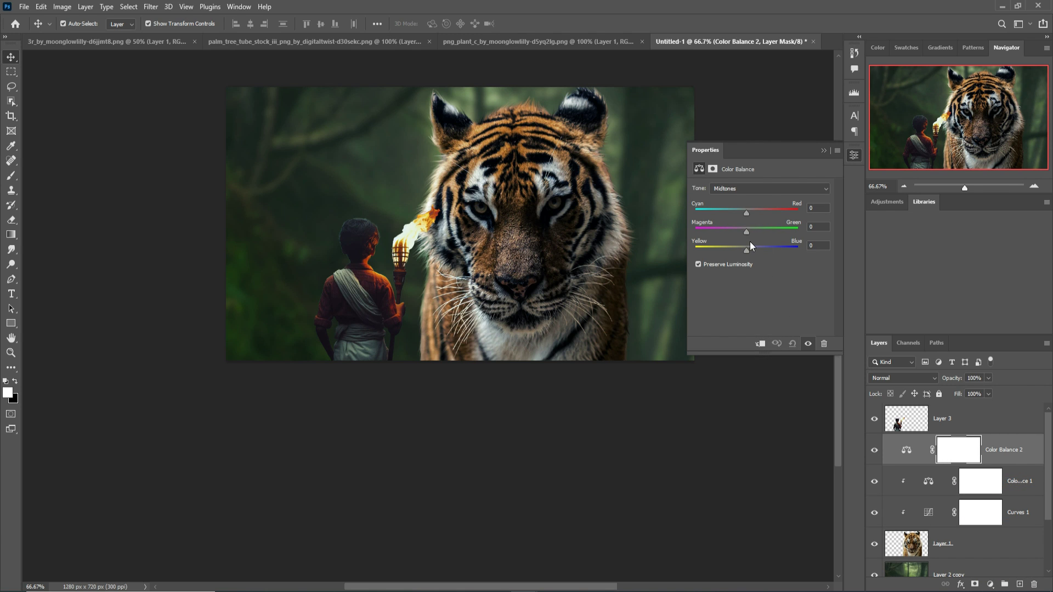
pyautogui.click(762, 344)
pyautogui.moveTo(747, 232); pyautogui.dragTo(735, 250)
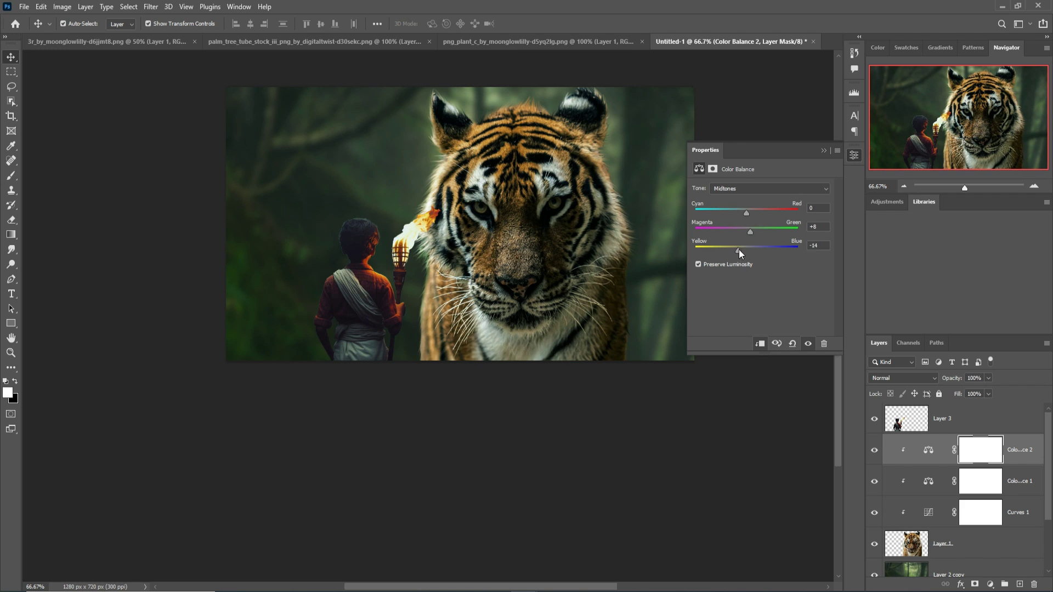
# Add an Exposure adjustment clipped to the tiger and lower its exposure to about -0.61
pyautogui.click(991, 584)
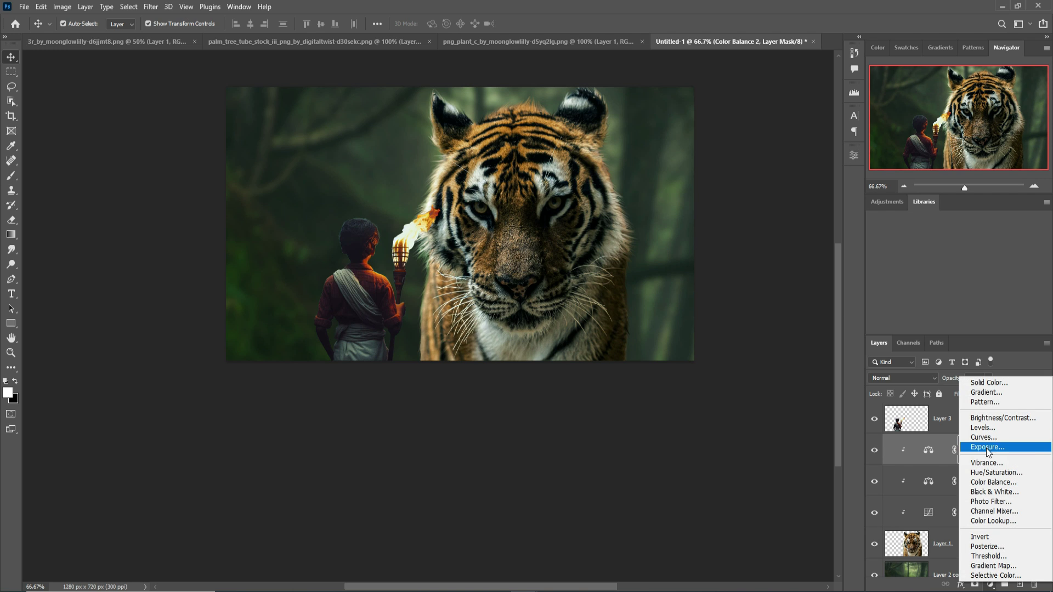
pyautogui.click(988, 448)
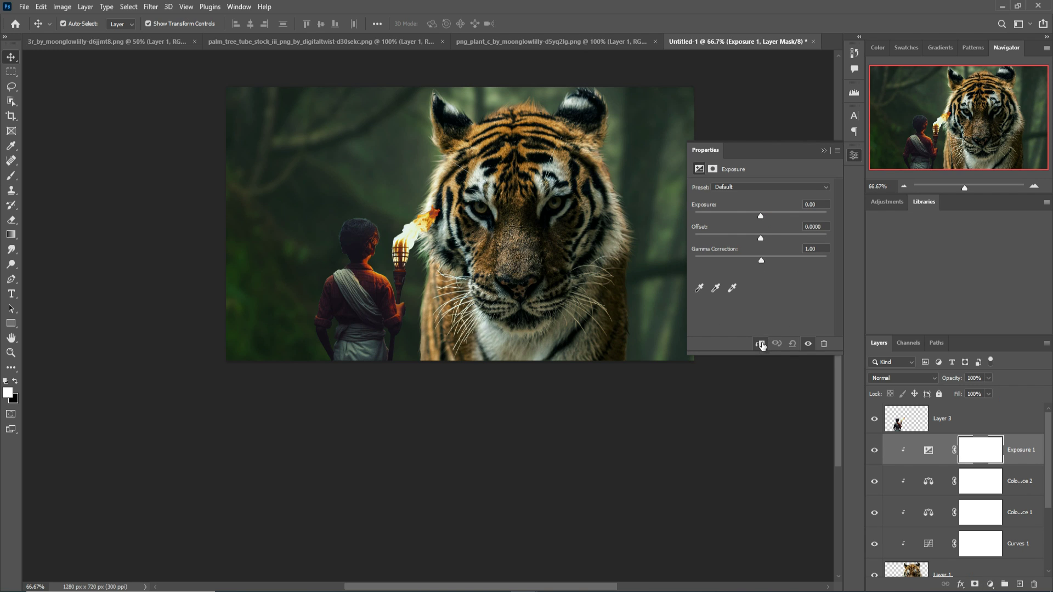
pyautogui.moveTo(761, 216); pyautogui.dragTo(752, 215)
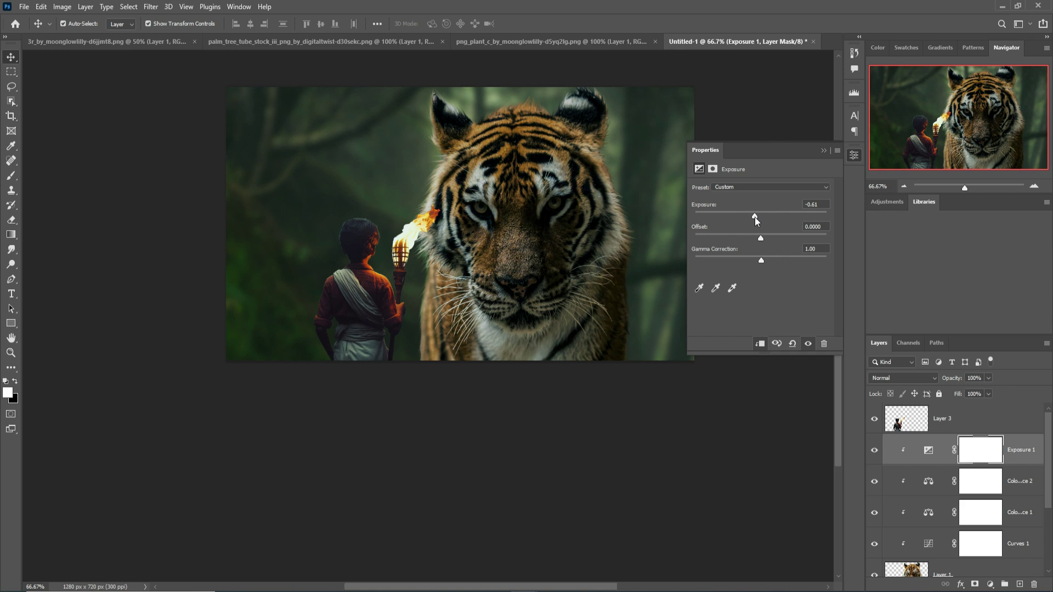
pyautogui.click(824, 151)
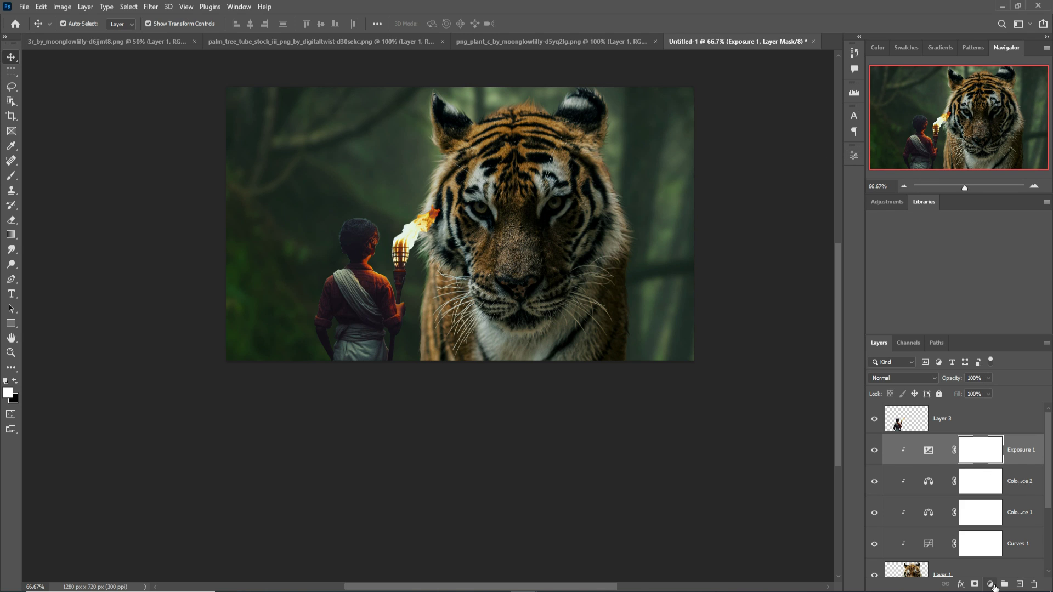
# Reopen the tiger's first Color Balance adjustment and shift its midtones further toward blue
pyautogui.doubleClick(930, 514)
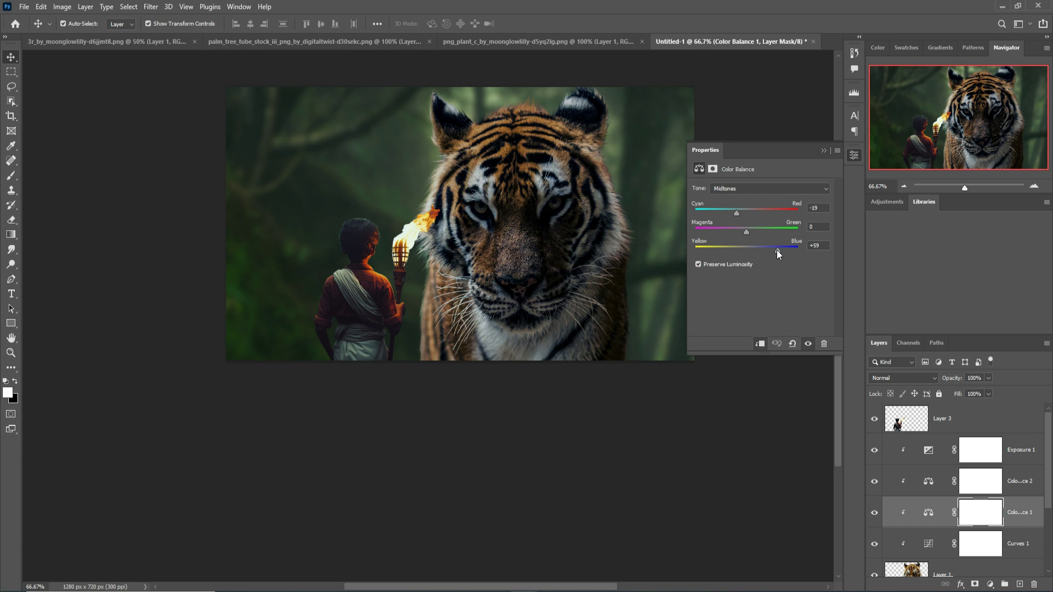
pyautogui.moveTo(775, 250); pyautogui.dragTo(772, 251)
# Add a Color Balance adjustment clipped to the blurred forest, Layer 2 copy, and shift its midtones toward blue
pyautogui.scroll(-3, 1002, 575)
pyautogui.click(969, 517)
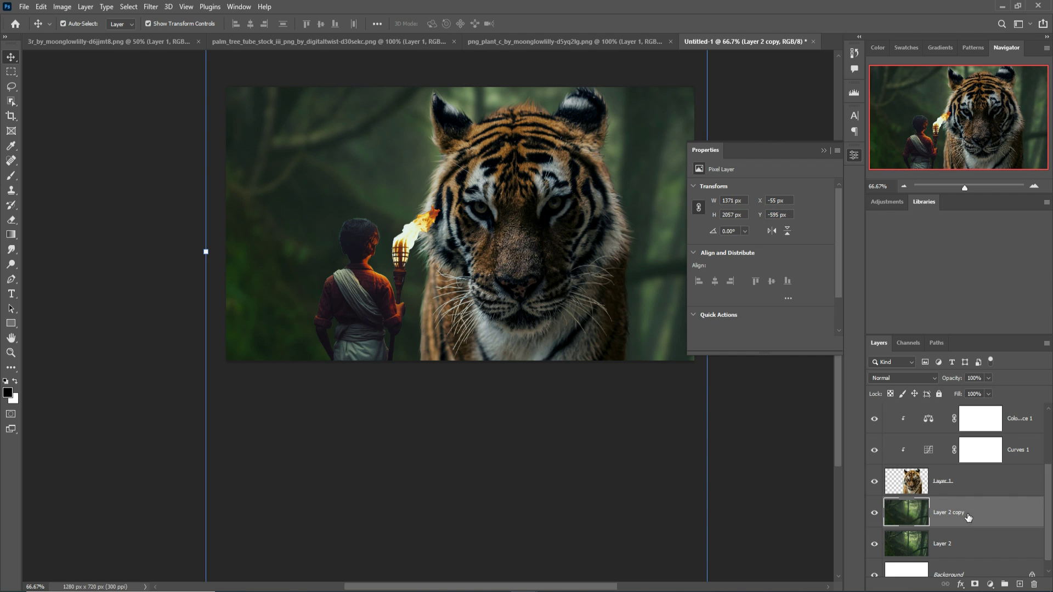
pyautogui.click(991, 585)
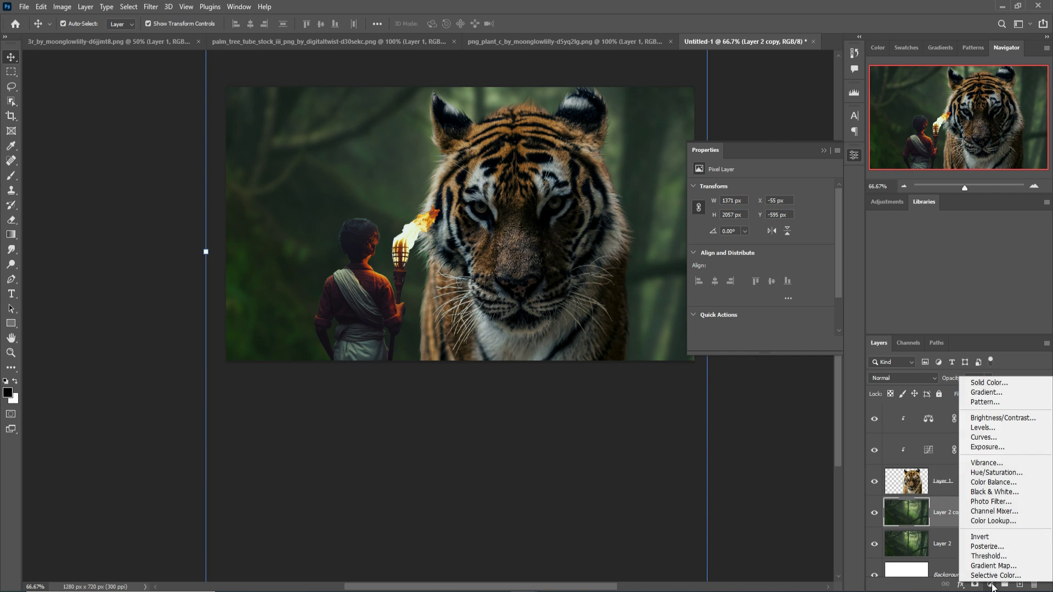
pyautogui.click(993, 482)
pyautogui.click(761, 344)
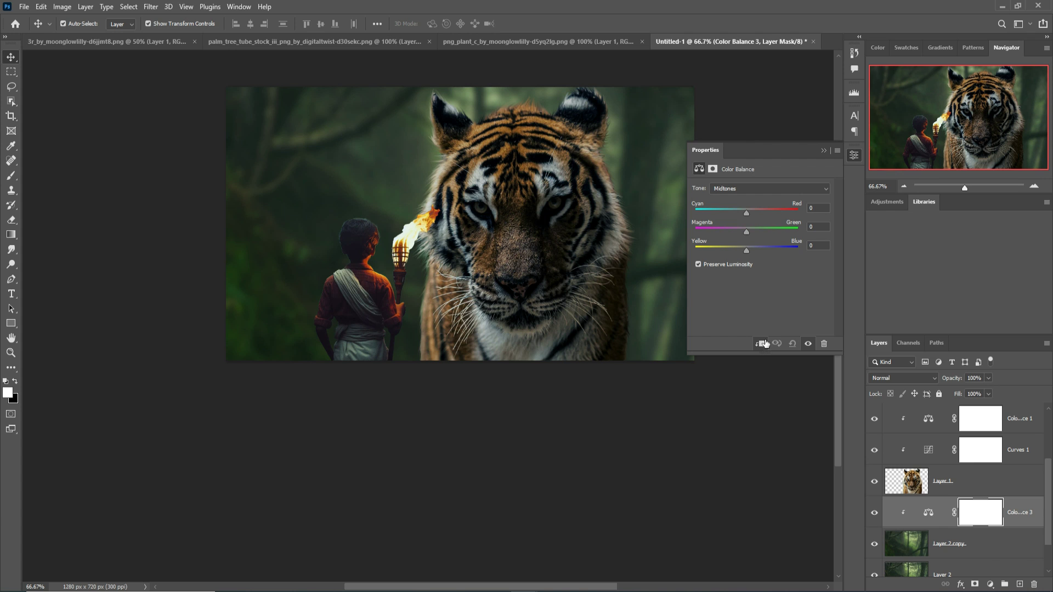
pyautogui.moveTo(751, 251); pyautogui.dragTo(753, 251)
pyautogui.click(824, 151)
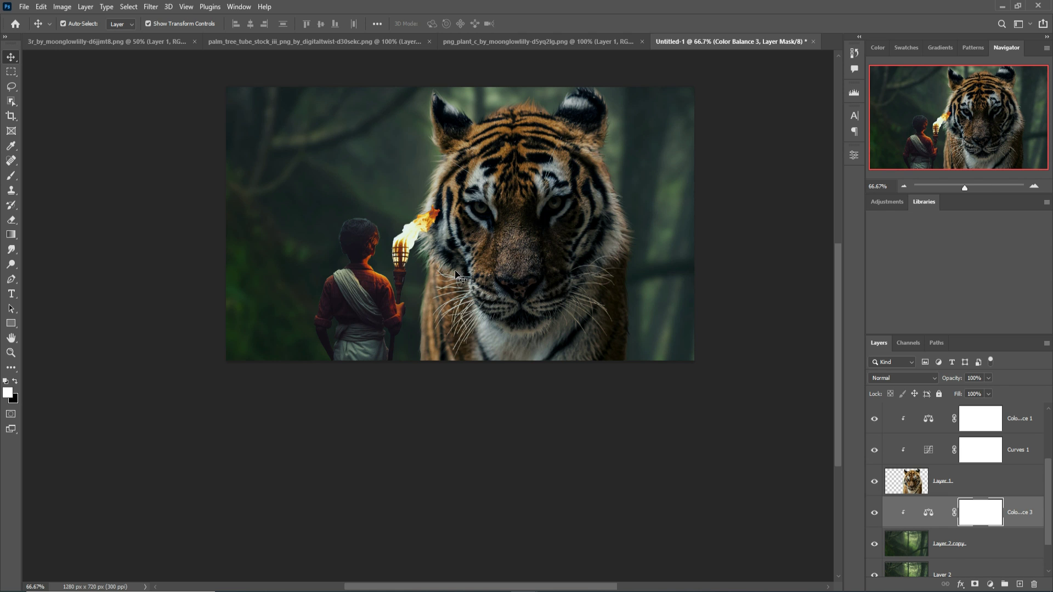
# Move the tiger slightly to the left, closer behind the boy
pyautogui.moveTo(647, 237); pyautogui.dragTo(617, 237)
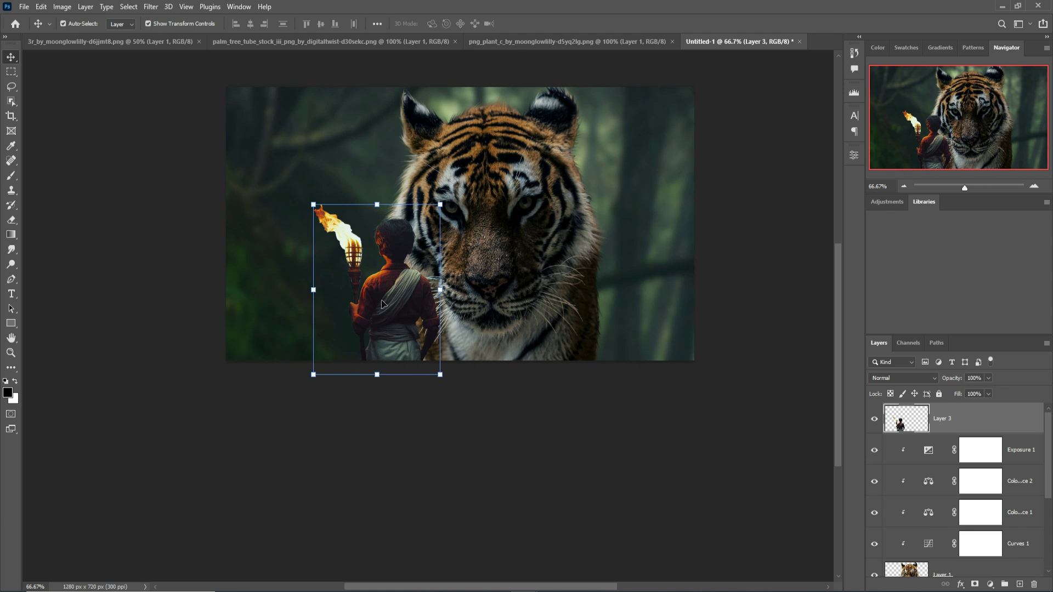
# Flip the boy horizontally so his torch is on the tiger's side, and move the tiger slightly to the right
pyautogui.click(41, 7)
pyautogui.moveTo(81, 268)
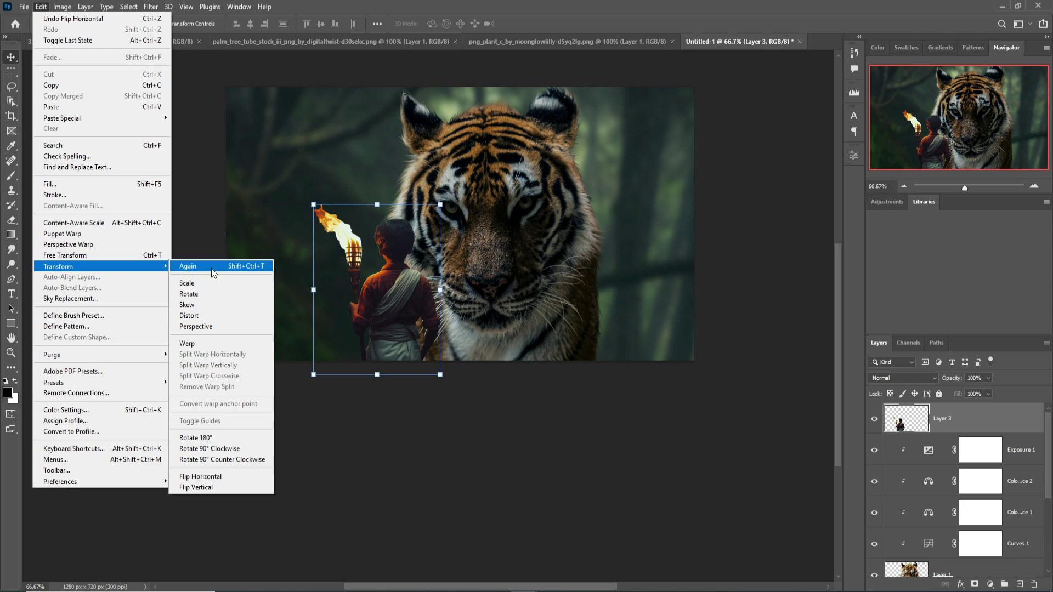
pyautogui.click(203, 477)
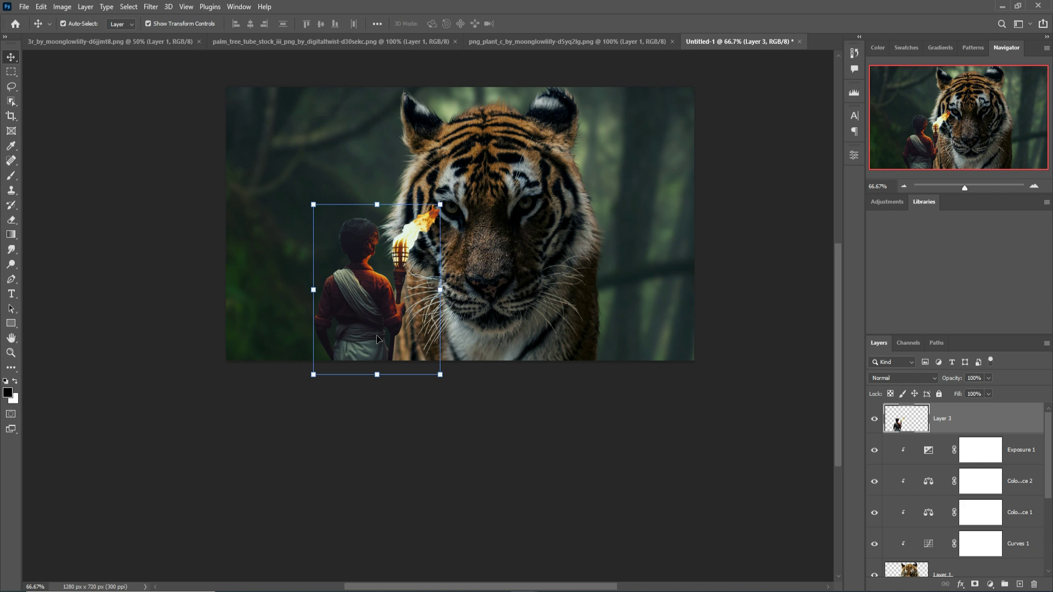
pyautogui.click(470, 266)
pyautogui.moveTo(488, 237); pyautogui.dragTo(498, 235)
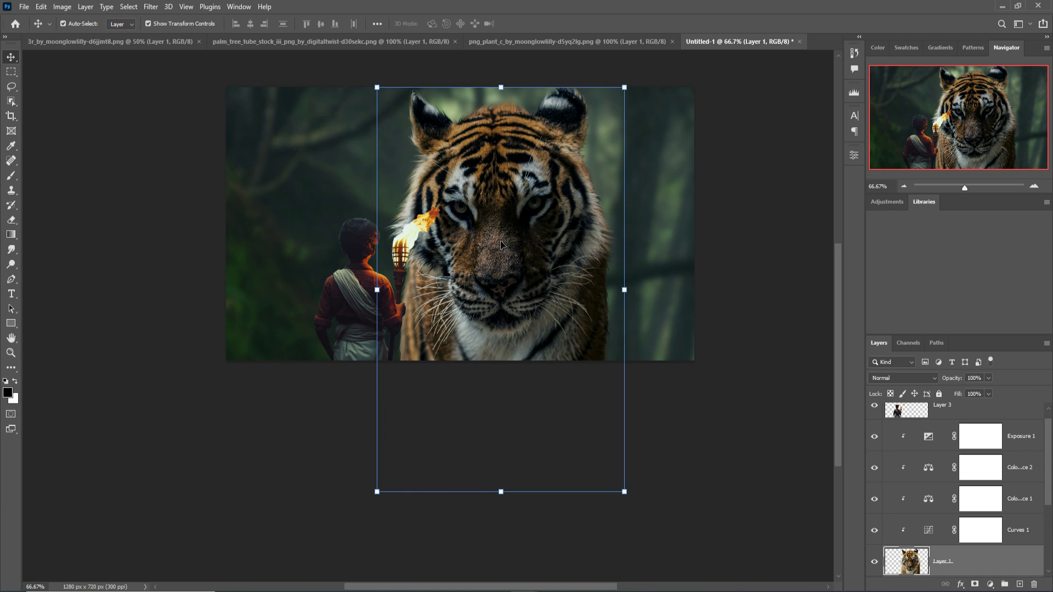
# Create an empty layer above the Exposure adjustment and reset the colours to default black and white
pyautogui.click(1033, 443)
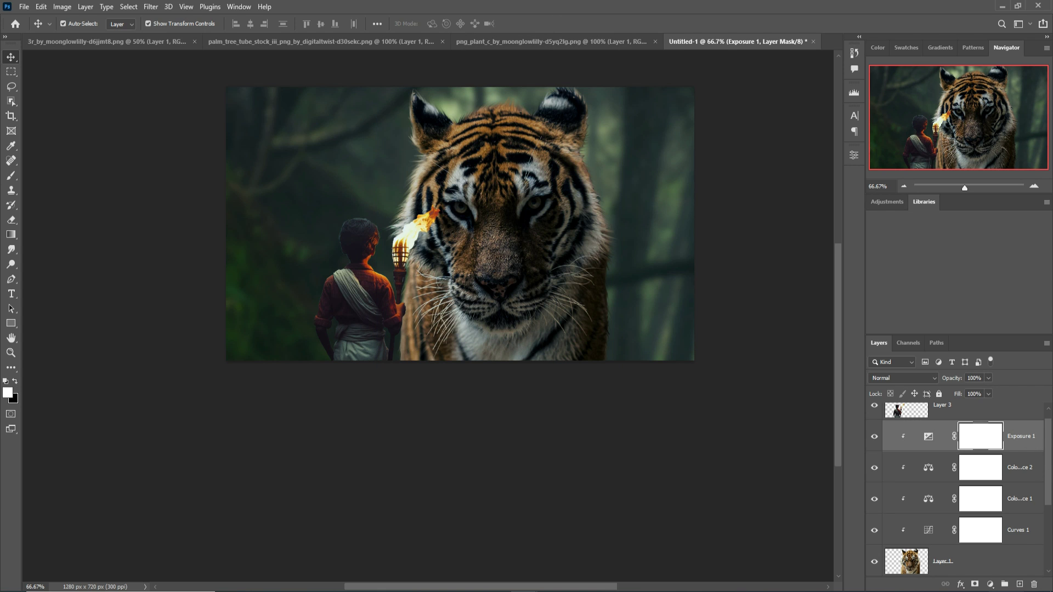
pyautogui.click(1020, 584)
pyautogui.press('d')
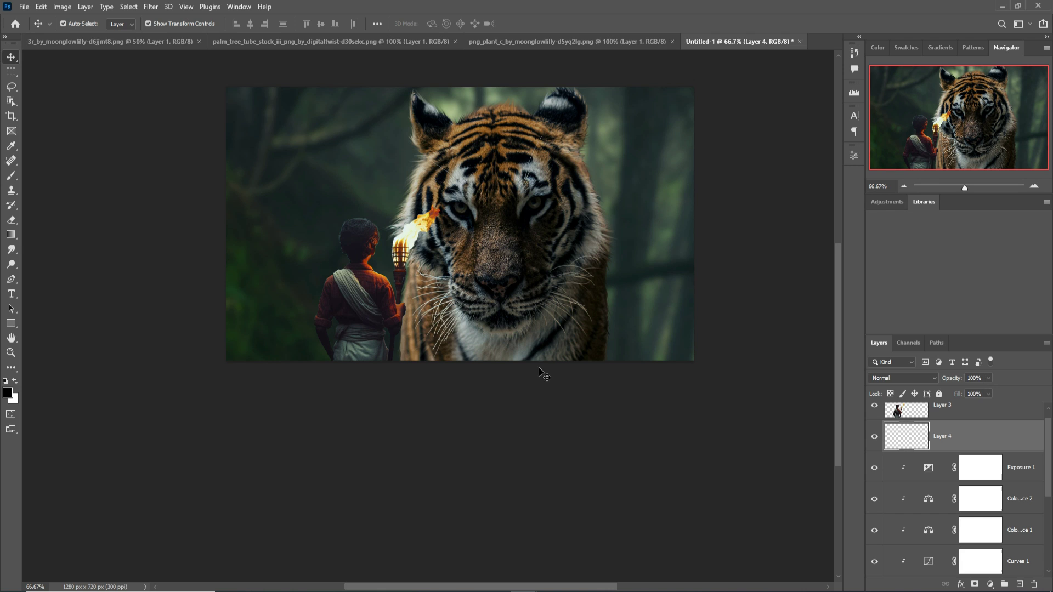
# Lasso a narrow, jagged diagonal scratch shape across the bridge of the tiger's nose
pyautogui.click(15, 88)
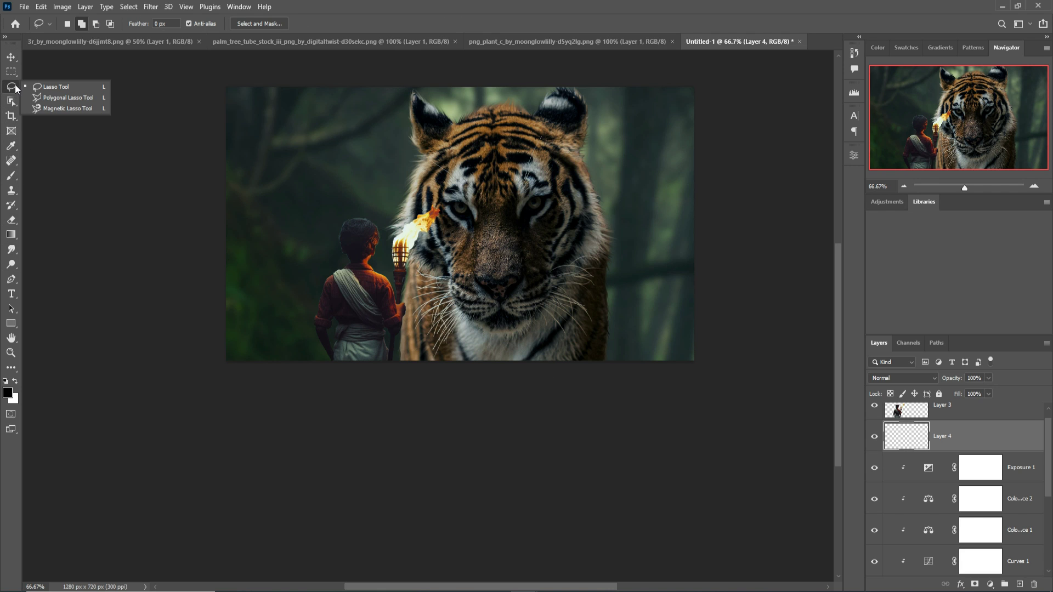
pyautogui.click(55, 86)
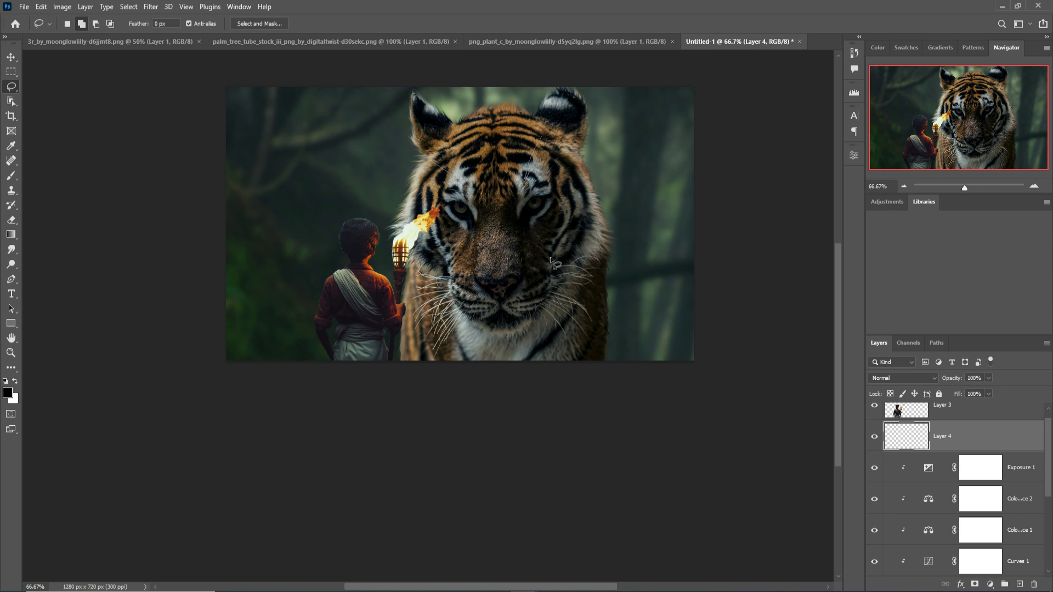
pyautogui.hotkey('ctrl', '+')
pyautogui.hotkey('ctrl', '+')
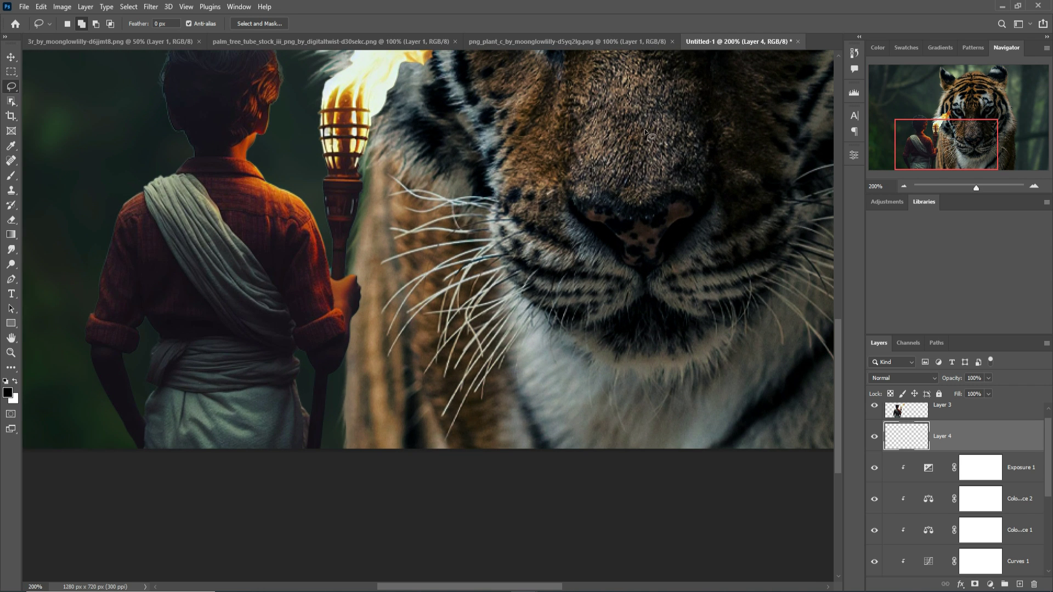
pyautogui.scroll(4, 649, 134)
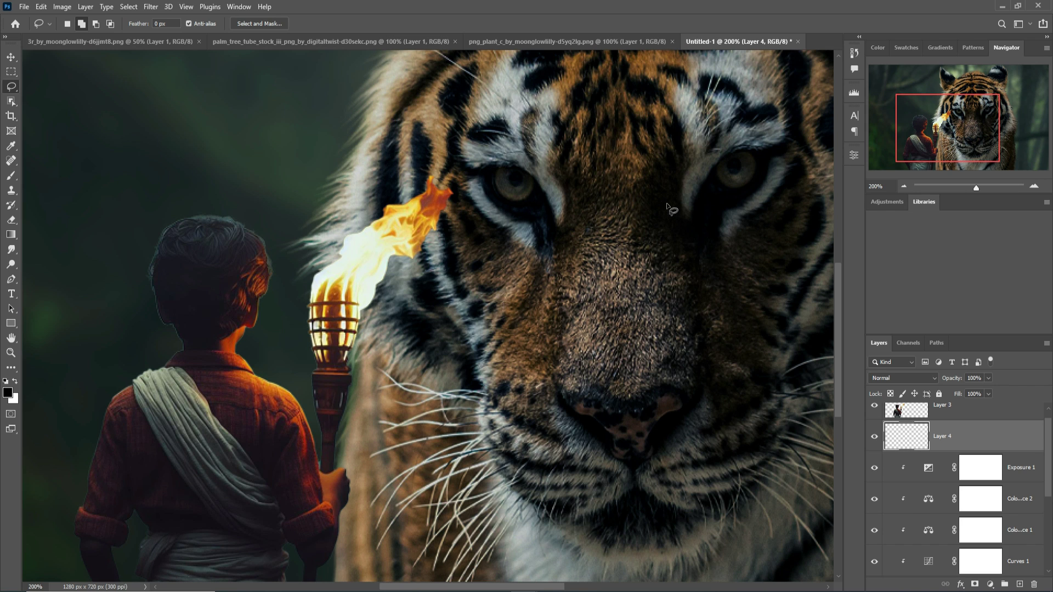
pyautogui.moveTo(669, 194)
pyautogui.mouseDown()
pyautogui.moveTo(616, 279)
pyautogui.moveTo(637, 216)
pyautogui.moveTo(548, 336)
pyautogui.moveTo(585, 314)
pyautogui.moveTo(661, 228)
pyautogui.moveTo(678, 184)
pyautogui.mouseUp()
# Fill the scratch selection with a Solid Color fill layer in dark red, 720101
pyautogui.click(990, 585)
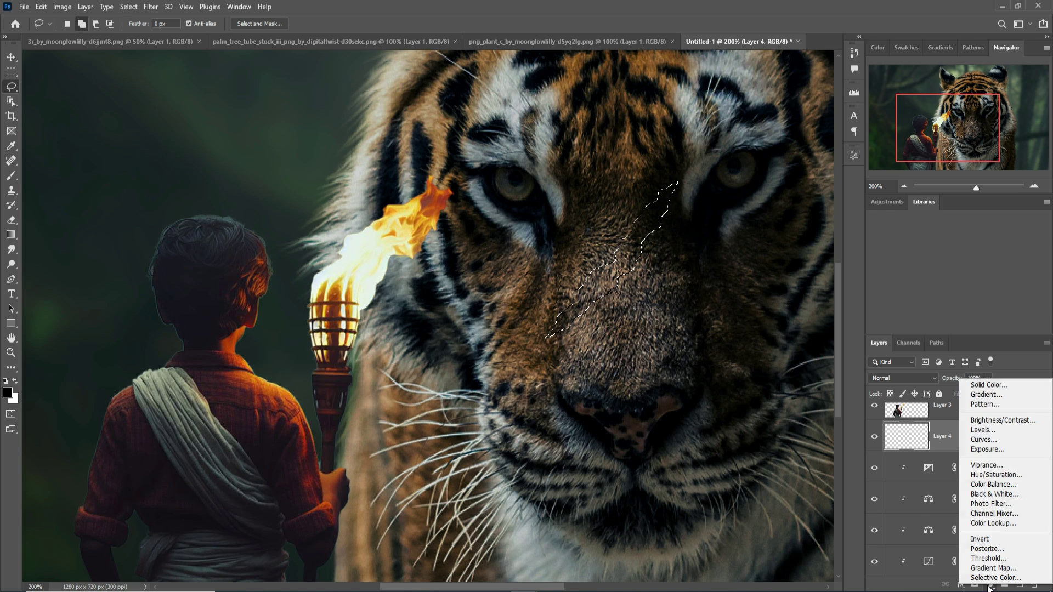
pyautogui.click(982, 385)
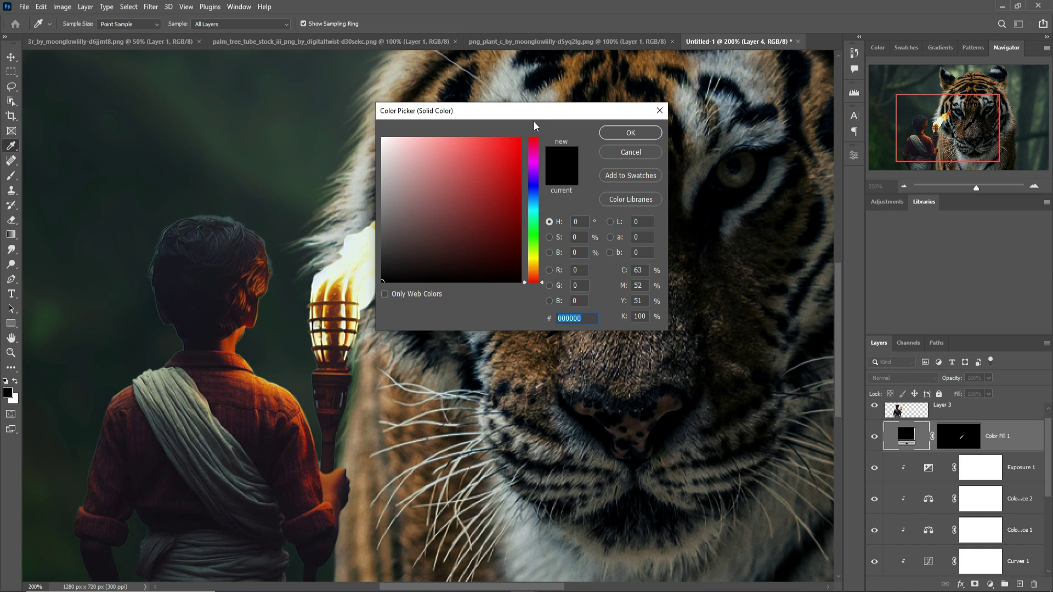
pyautogui.moveTo(535, 125); pyautogui.dragTo(285, 155)
pyautogui.click(270, 247)
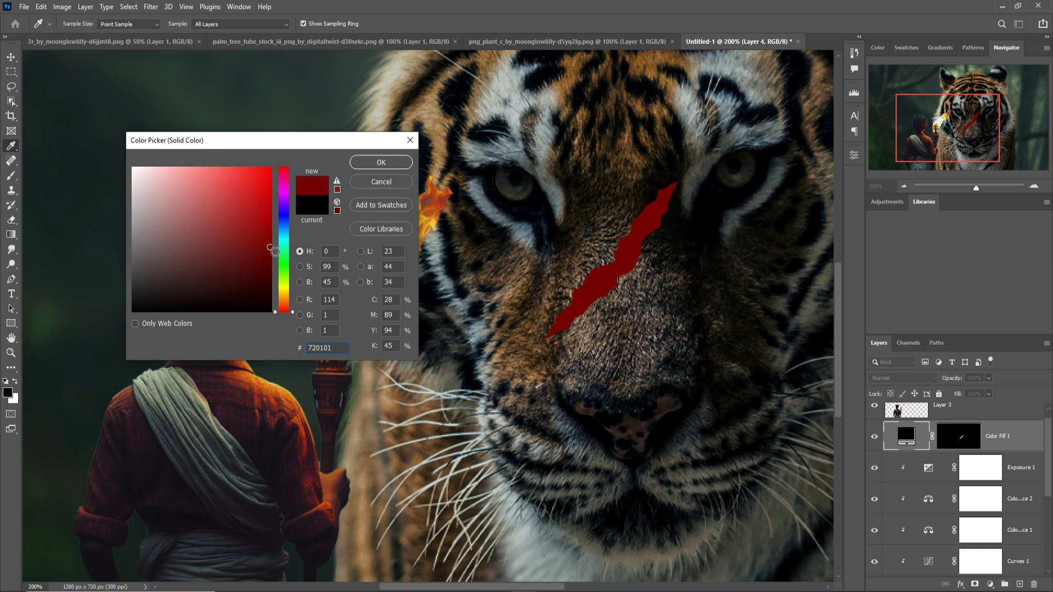
pyautogui.click(366, 164)
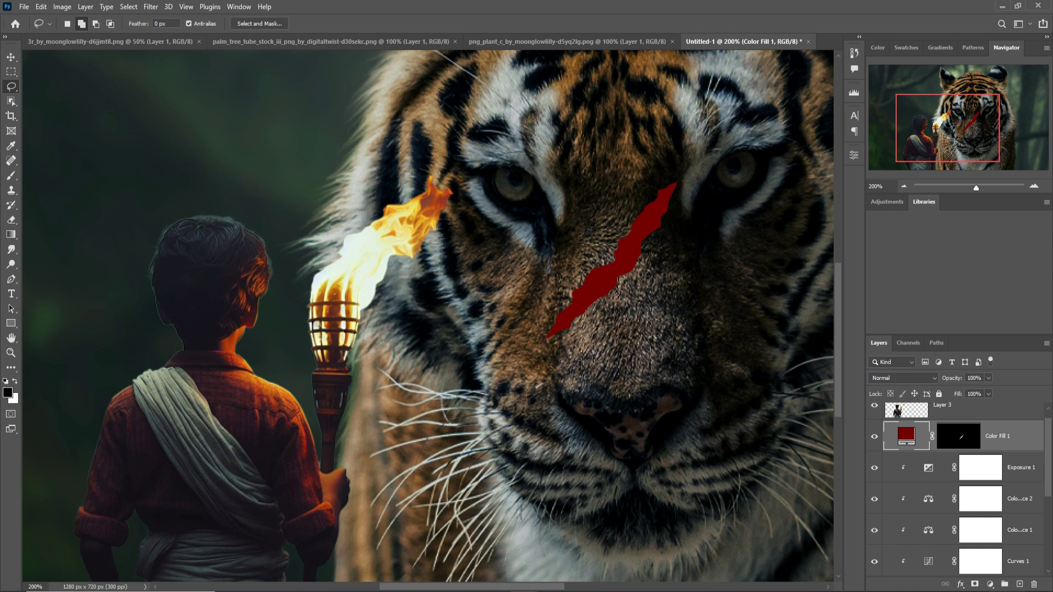
# Add an empty layer above the red fill and clip it to the scratch
pyautogui.click(1020, 584)
pyautogui.rightClick(983, 433)
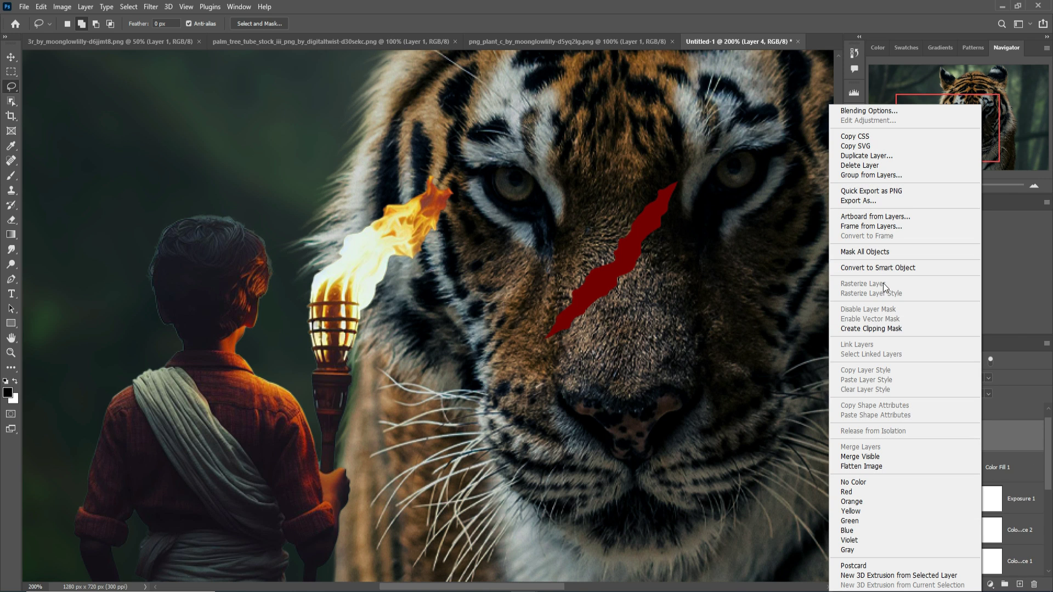
pyautogui.click(862, 329)
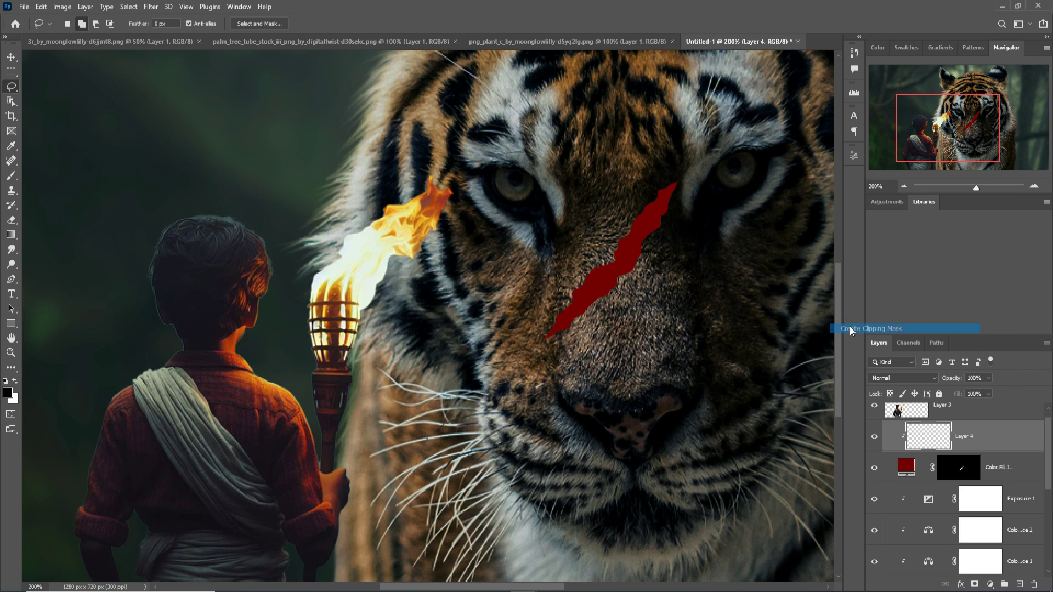
# Shade the scratch's upper-left edge in black on the clipped layer with a 20 px soft brush at 31% opacity
pyautogui.click(10, 177)
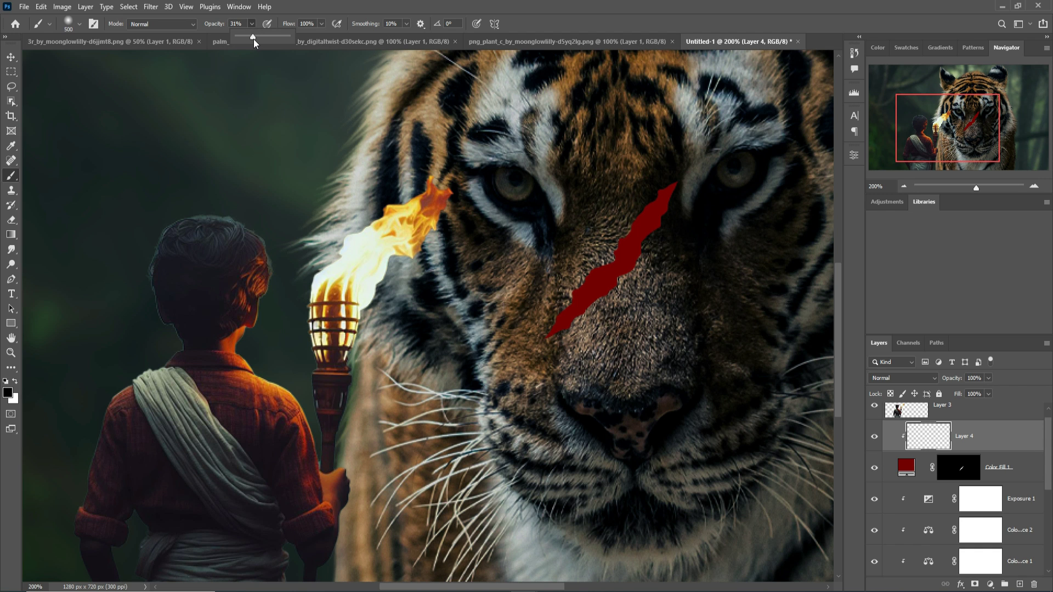
pyautogui.click(253, 39)
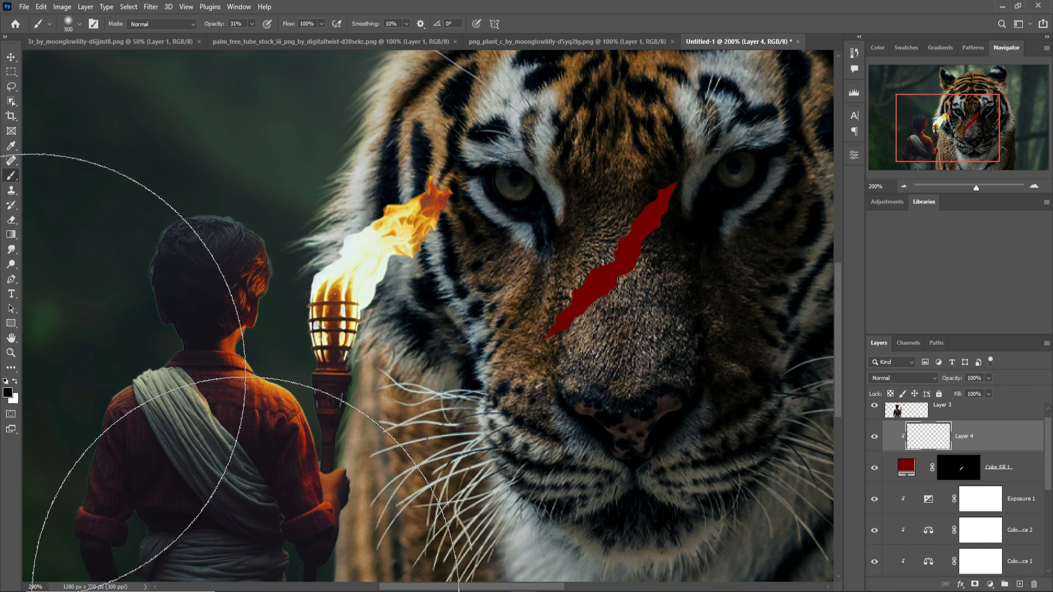
pyautogui.press('[')
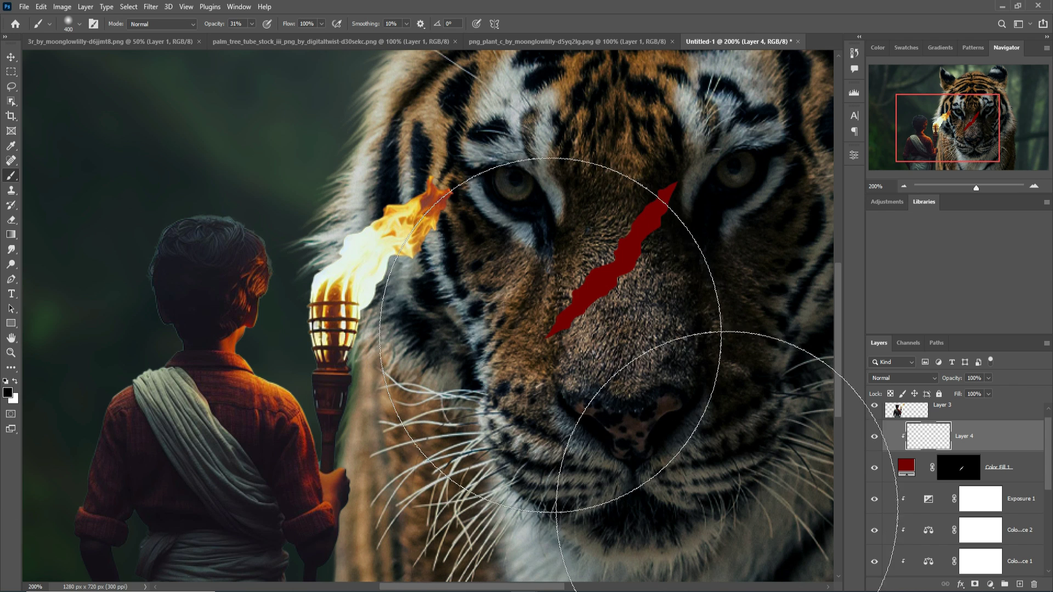
pyautogui.press('[')
pyautogui.press('[')
pyautogui.press('[')
pyautogui.press('[')
pyautogui.press('[')
pyautogui.press('[')
pyautogui.press('[')
pyautogui.press('[')
pyautogui.press('[')
pyautogui.press('[')
pyautogui.press('[')
pyautogui.press('[')
pyautogui.press('[')
pyautogui.press('[')
pyautogui.press('[')
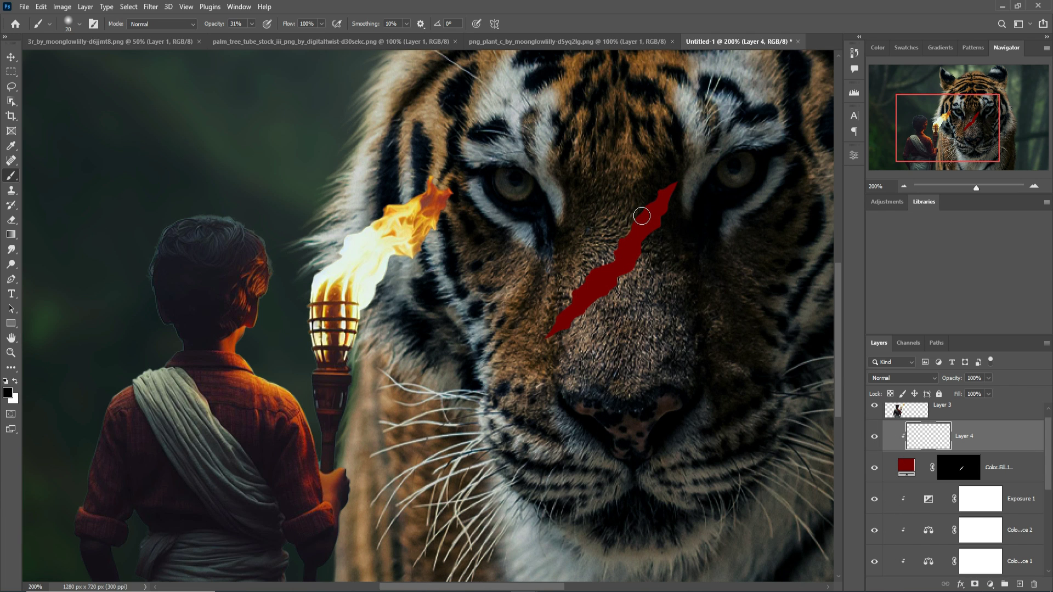
pyautogui.press(']')
pyautogui.moveTo(641, 213)
pyautogui.mouseDown()
pyautogui.moveTo(533, 362)
pyautogui.moveTo(627, 250)
pyautogui.mouseUp()
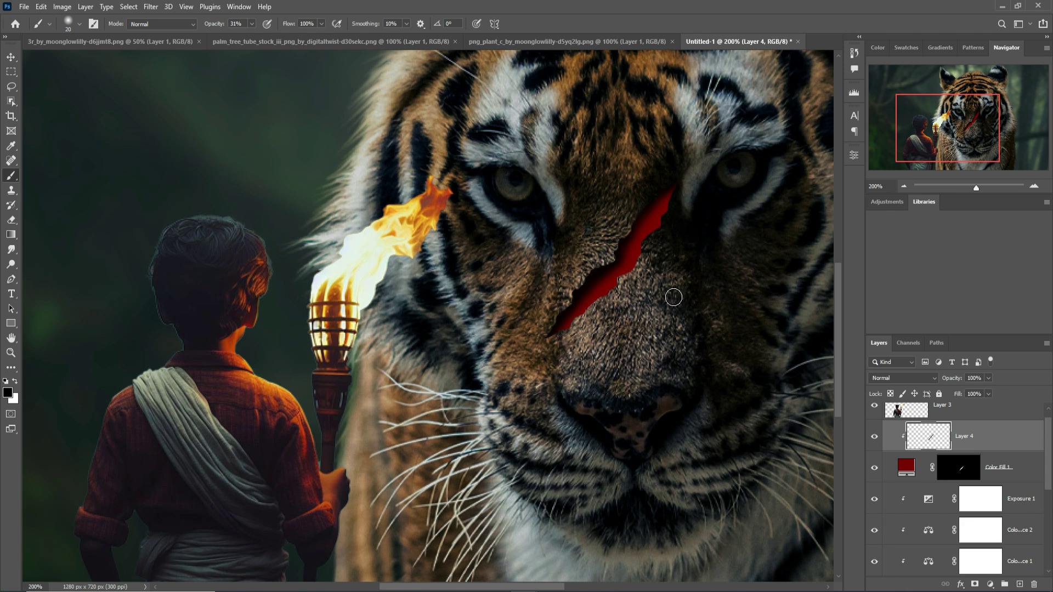
# Duplicate the scratch's red fill layer together with its clipped shading layer
pyautogui.keyDown('shift'); pyautogui.click(1013, 467); pyautogui.keyUp('shift')
pyautogui.rightClick(1012, 437)
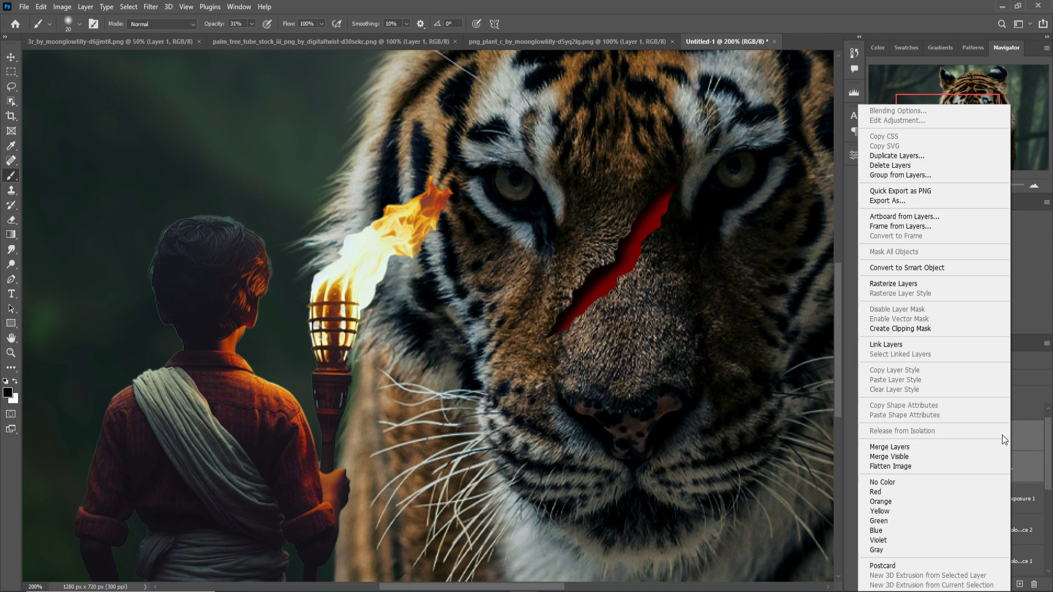
pyautogui.click(925, 331)
pyautogui.rightClick(1027, 429)
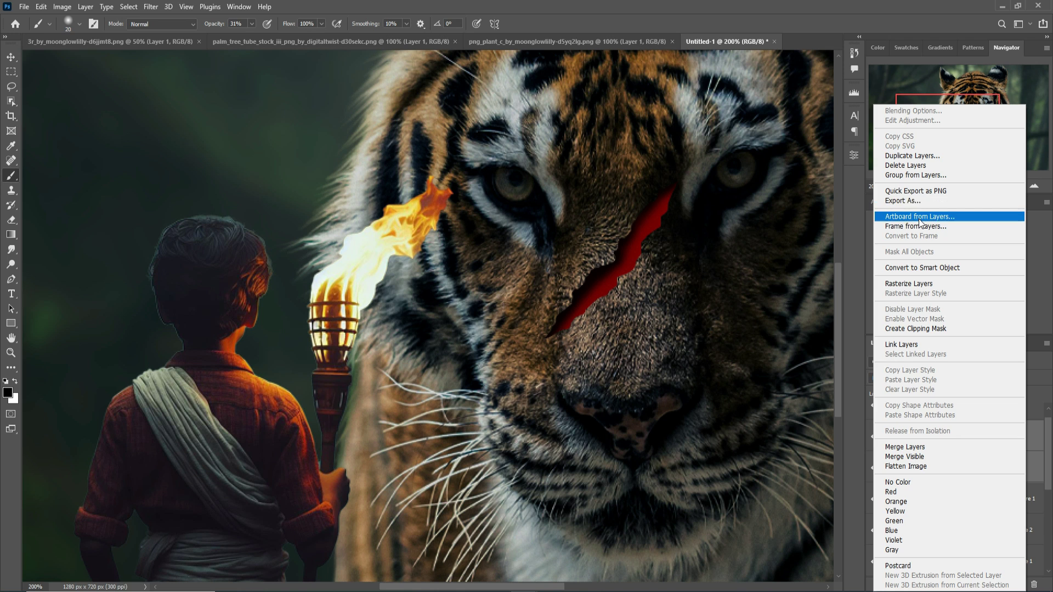
pyautogui.click(913, 156)
pyautogui.click(616, 170)
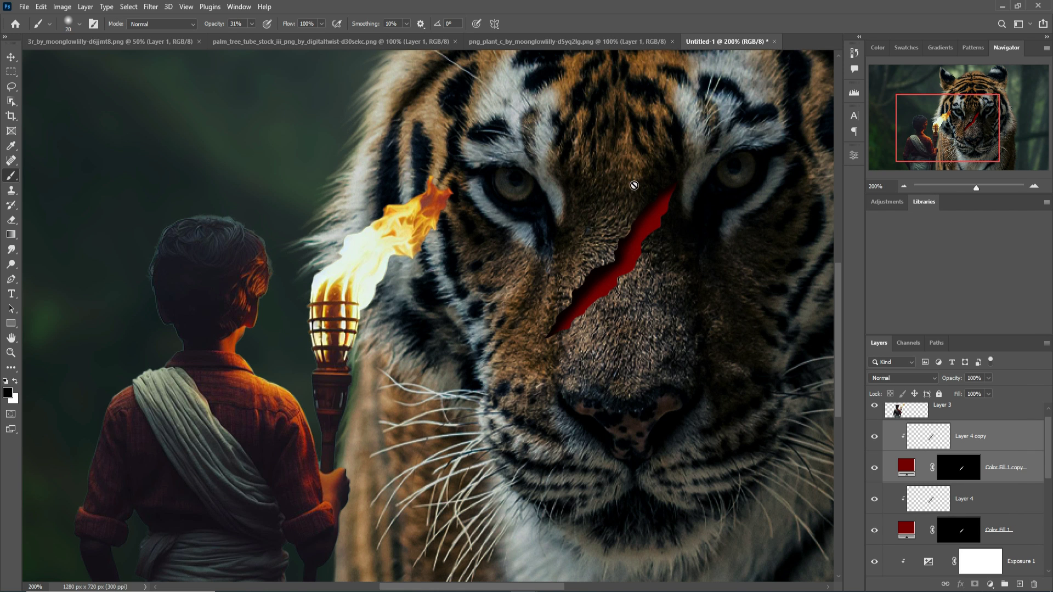
# Scale the duplicated scratch to about 60% and position it across the inner brow and eye on the tiger's right-hand side
pyautogui.click(11, 61)
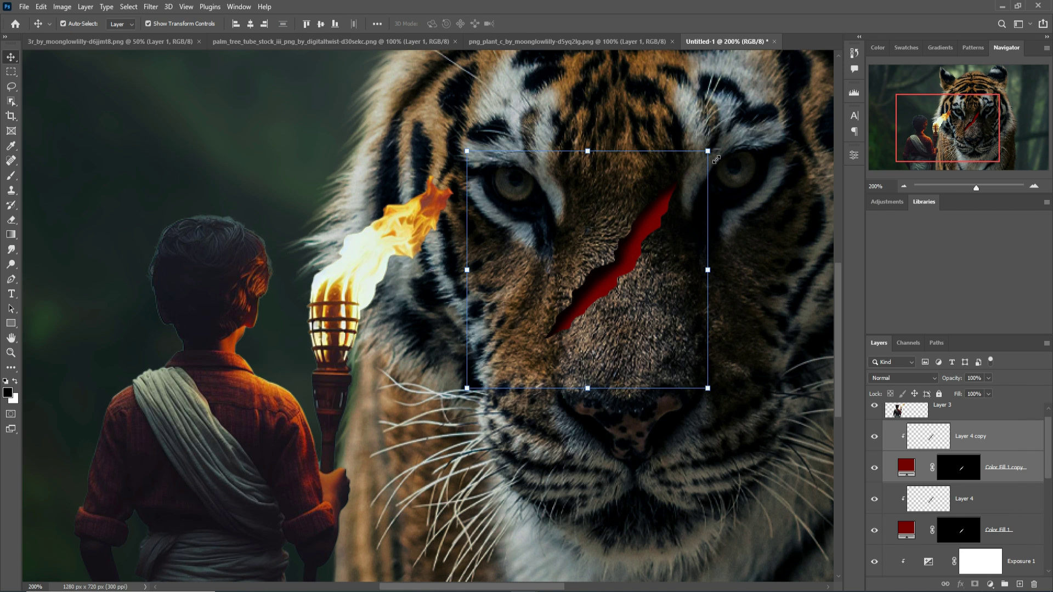
pyautogui.moveTo(716, 159); pyautogui.dragTo(619, 255)
pyautogui.moveTo(563, 311); pyautogui.dragTo(777, 133)
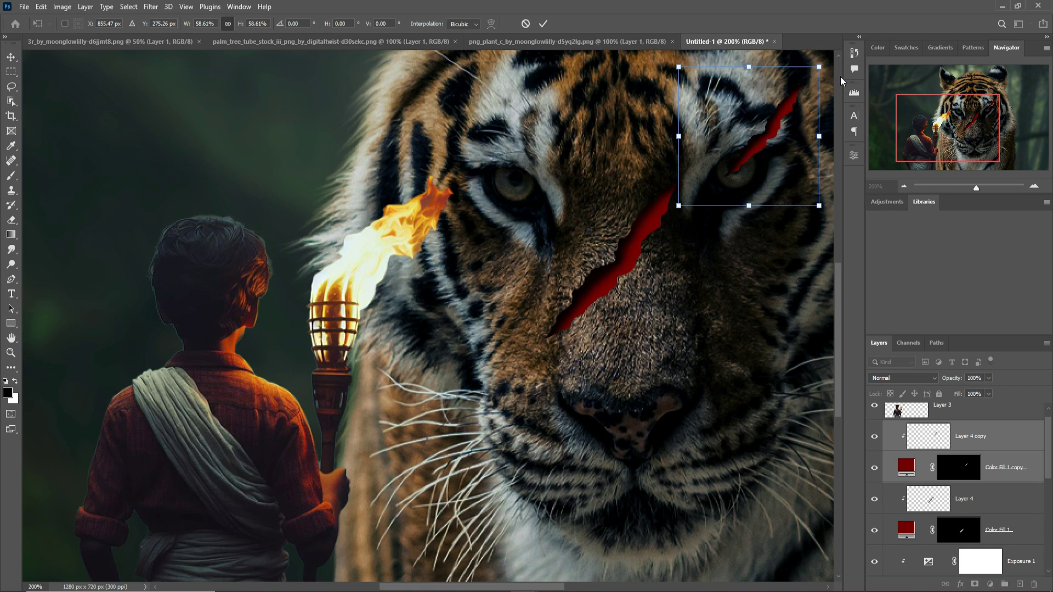
pyautogui.moveTo(824, 72); pyautogui.dragTo(825, 63)
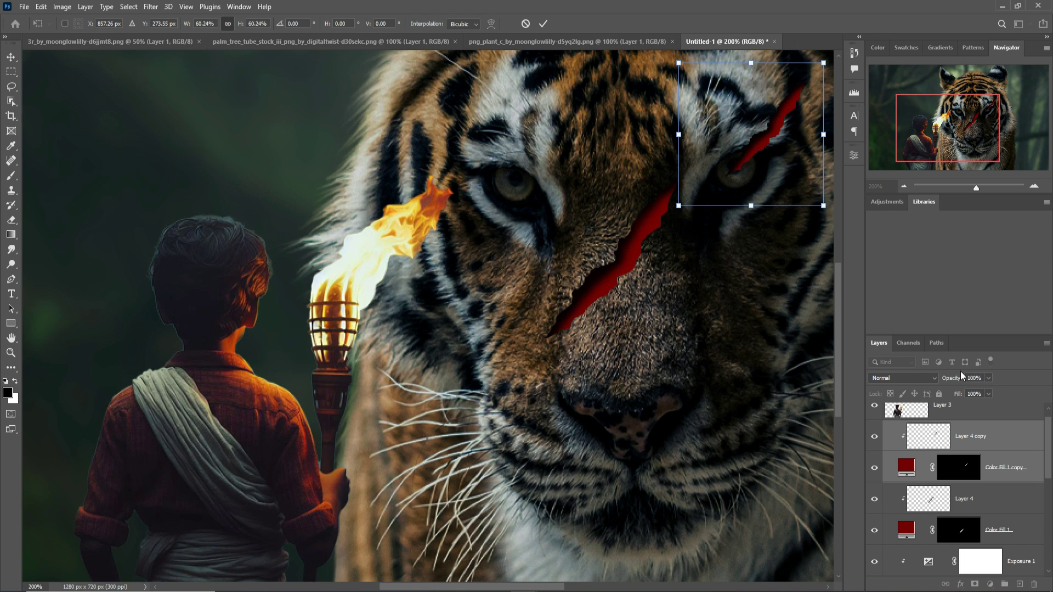
pyautogui.press('Return')
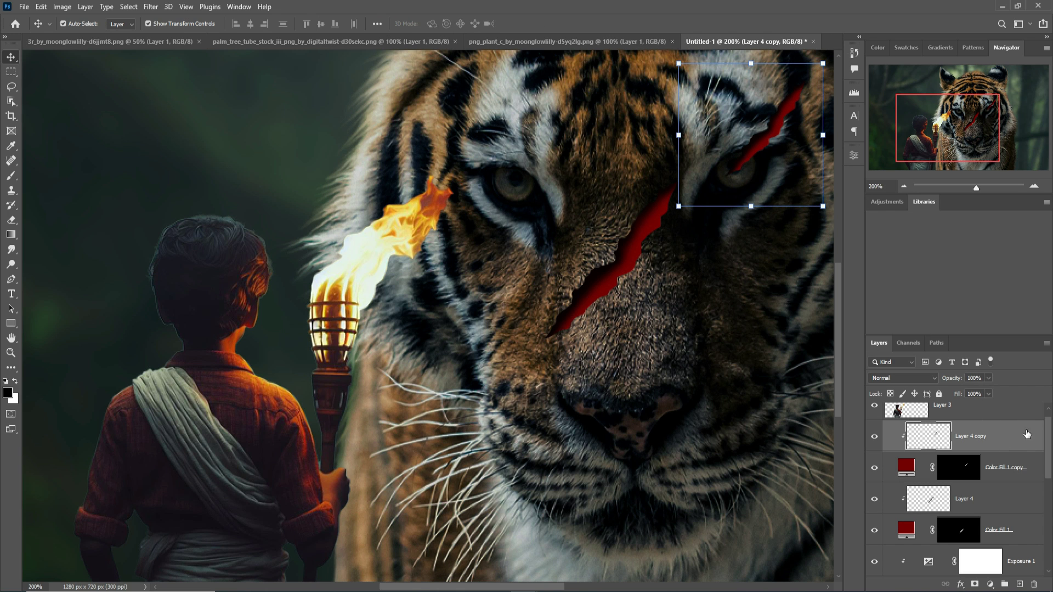
# Place a copy of the eye scratch, with its shading layer, on the tiger's forehead, scaled to about 94%
pyautogui.rightClick(1027, 435)
pyautogui.click(1033, 473)
pyautogui.keyDown('shift'); pyautogui.click(1027, 464); pyautogui.keyUp('shift')
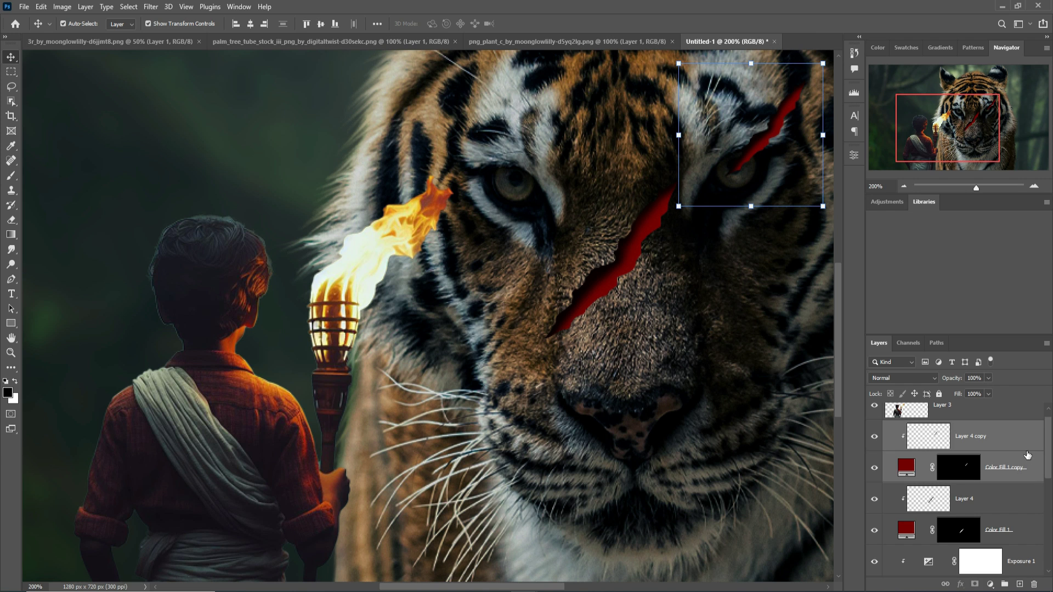
pyautogui.rightClick(1015, 437)
pyautogui.click(898, 157)
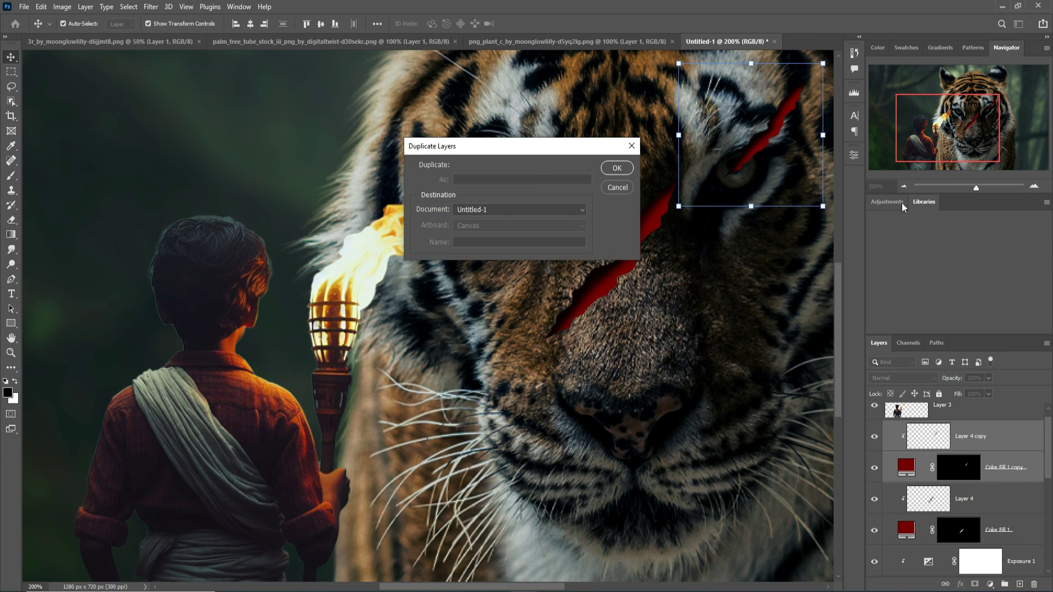
pyautogui.click(618, 168)
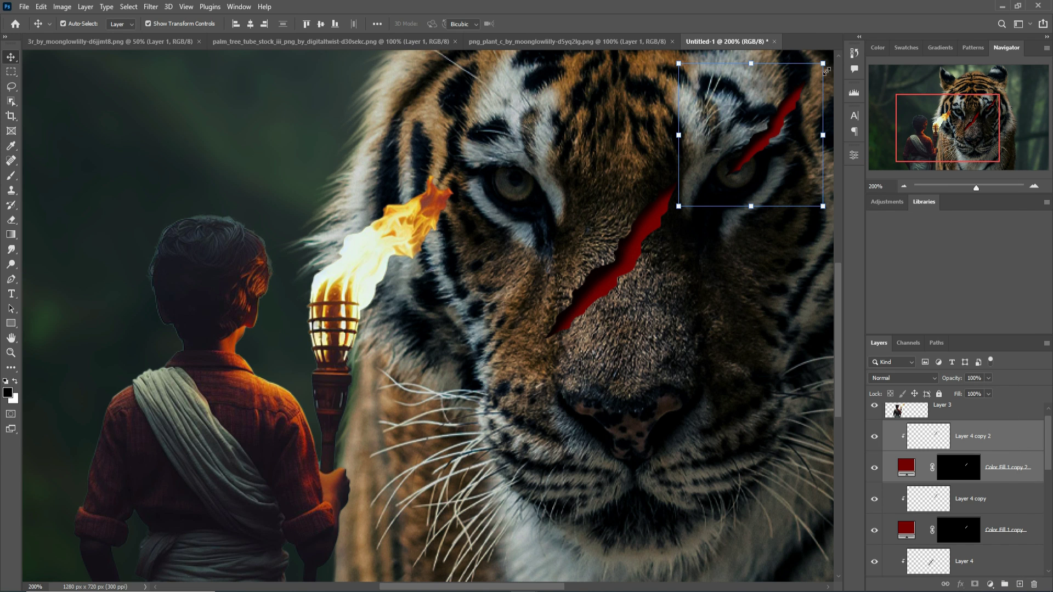
pyautogui.moveTo(830, 75); pyautogui.dragTo(820, 79)
pyautogui.moveTo(778, 121); pyautogui.dragTo(694, 94)
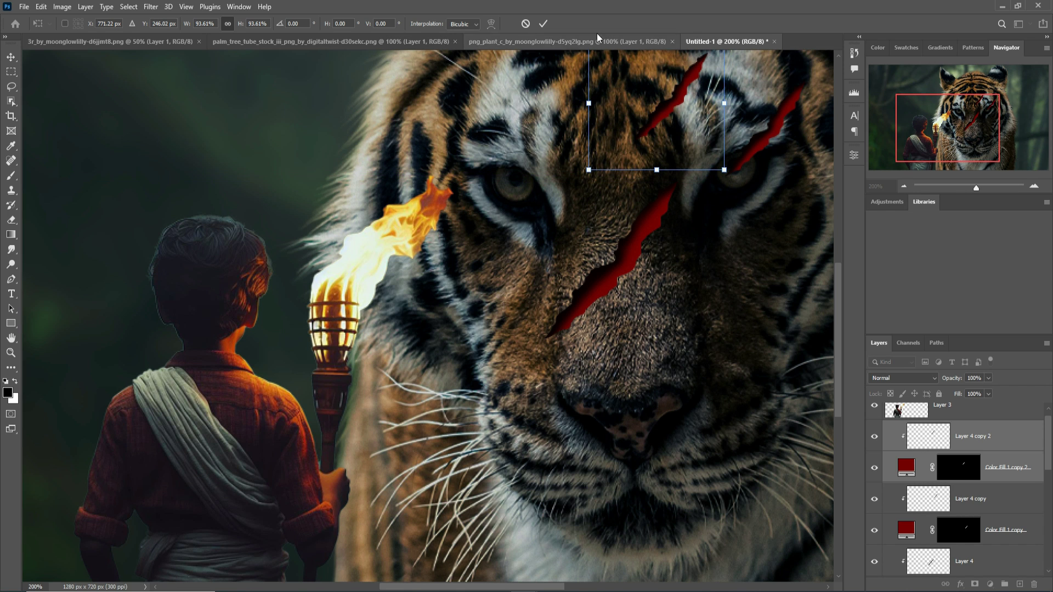
pyautogui.press('Return')
# Place a copy of the forehead scratch, with its shading layer, below the large nose scratch, scaled to about 81%
pyautogui.rightClick(1008, 434)
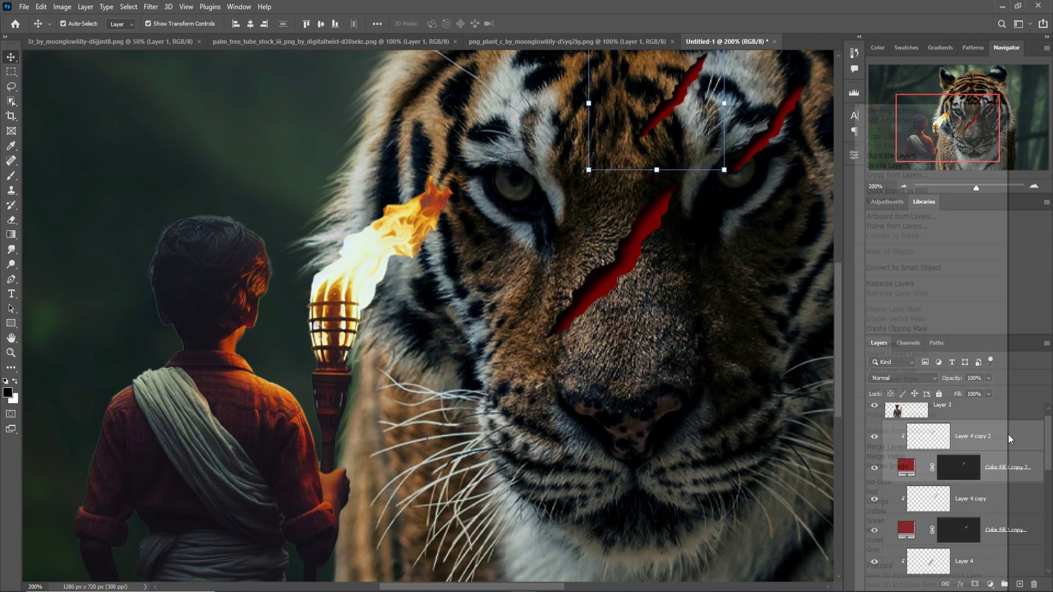
pyautogui.click(900, 156)
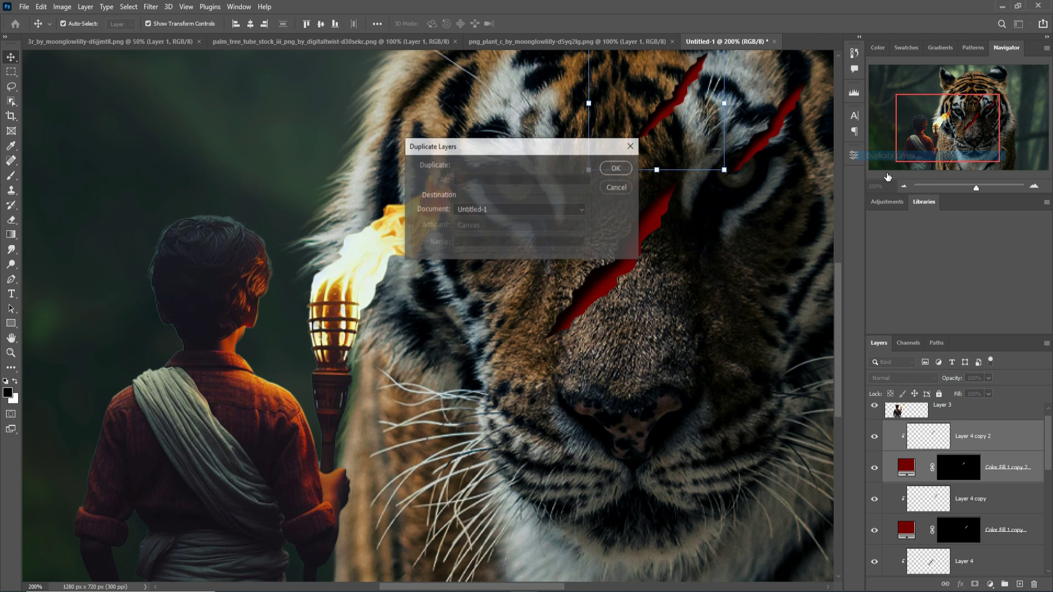
pyautogui.click(610, 168)
pyautogui.moveTo(684, 94); pyautogui.dragTo(647, 295)
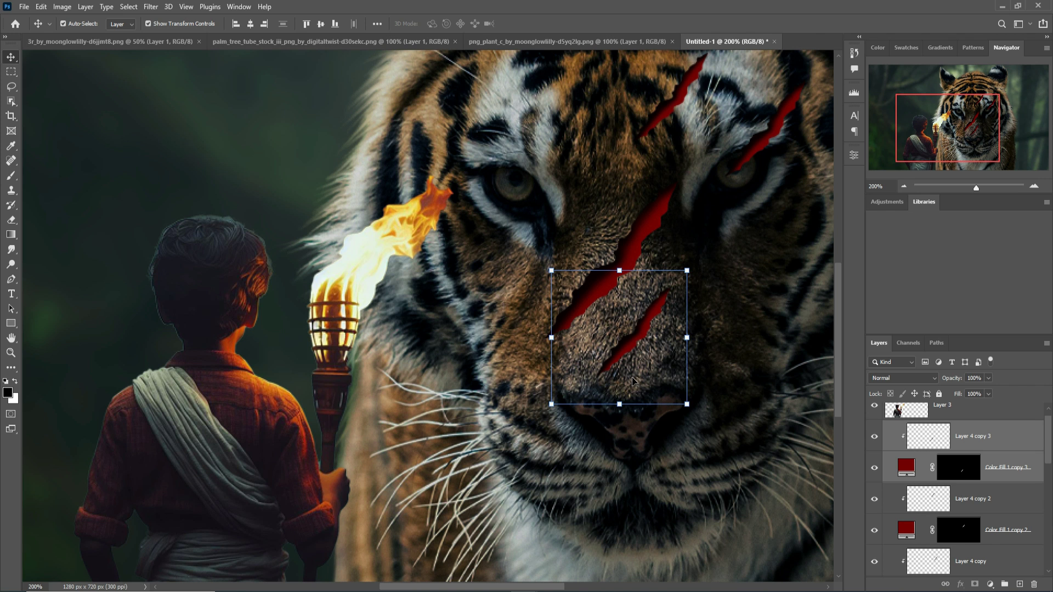
pyautogui.moveTo(561, 412); pyautogui.dragTo(590, 386)
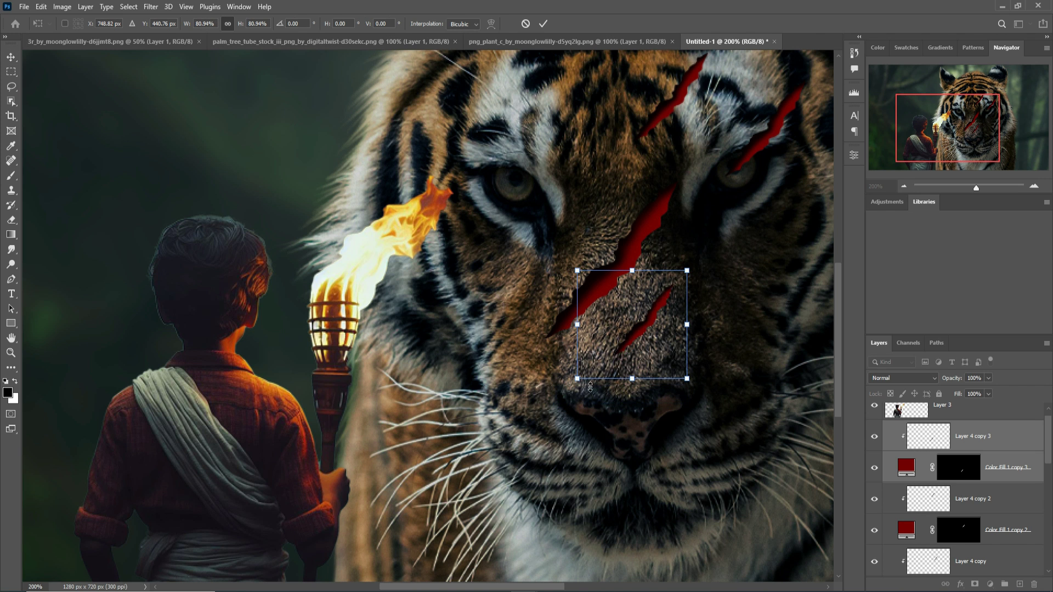
pyautogui.moveTo(663, 317); pyautogui.dragTo(656, 308)
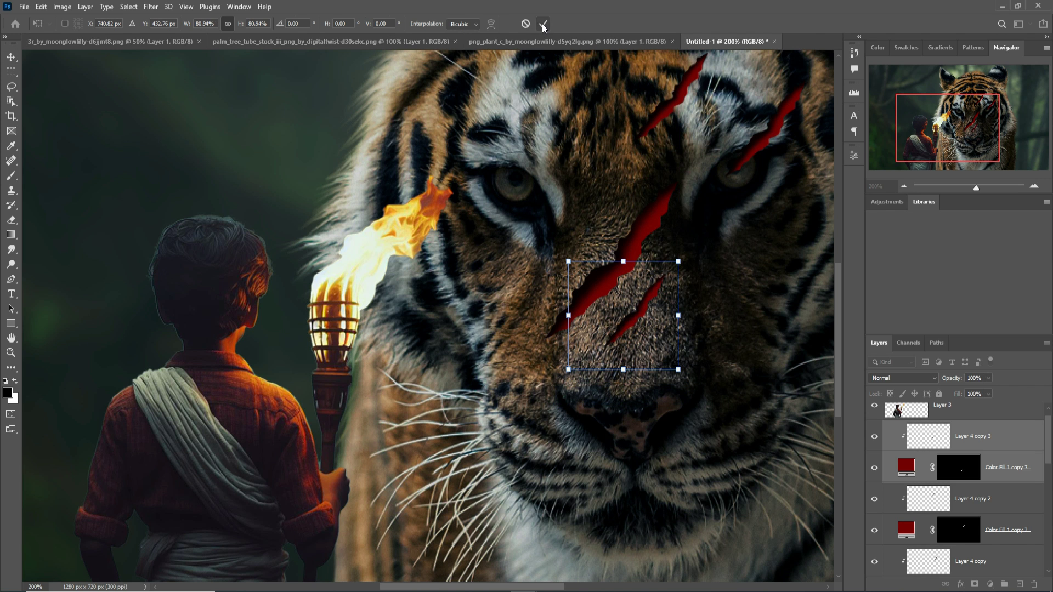
pyautogui.click(543, 24)
# Add a new empty layer between the tiger's Exposure adjustment and the scratch layers, with the default colours set
pyautogui.hotkey('ctrl', '-')
pyautogui.hotkey('ctrl', '-')
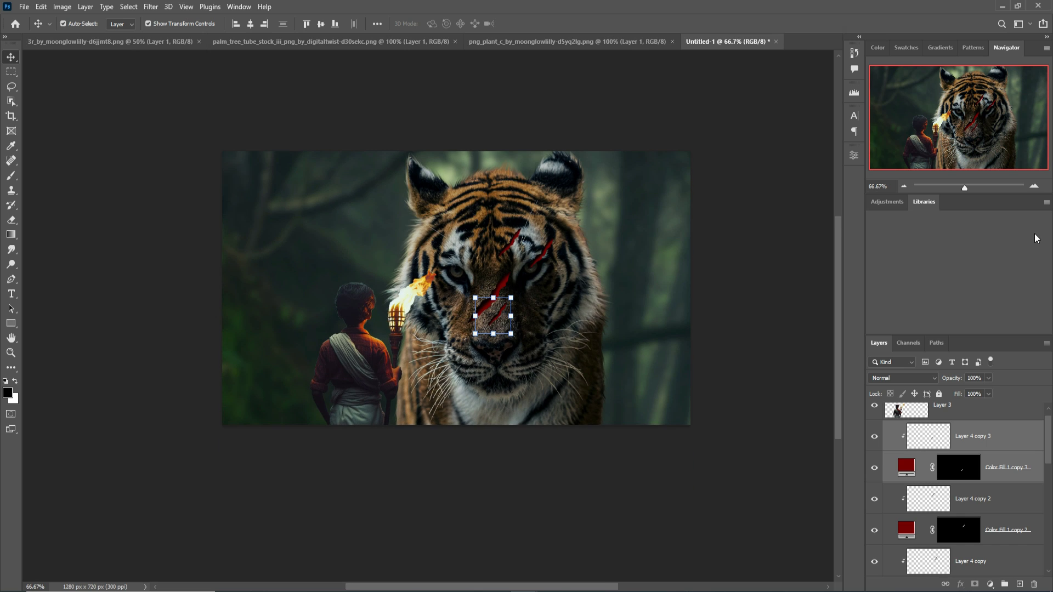
pyautogui.scroll(-5, 1034, 533)
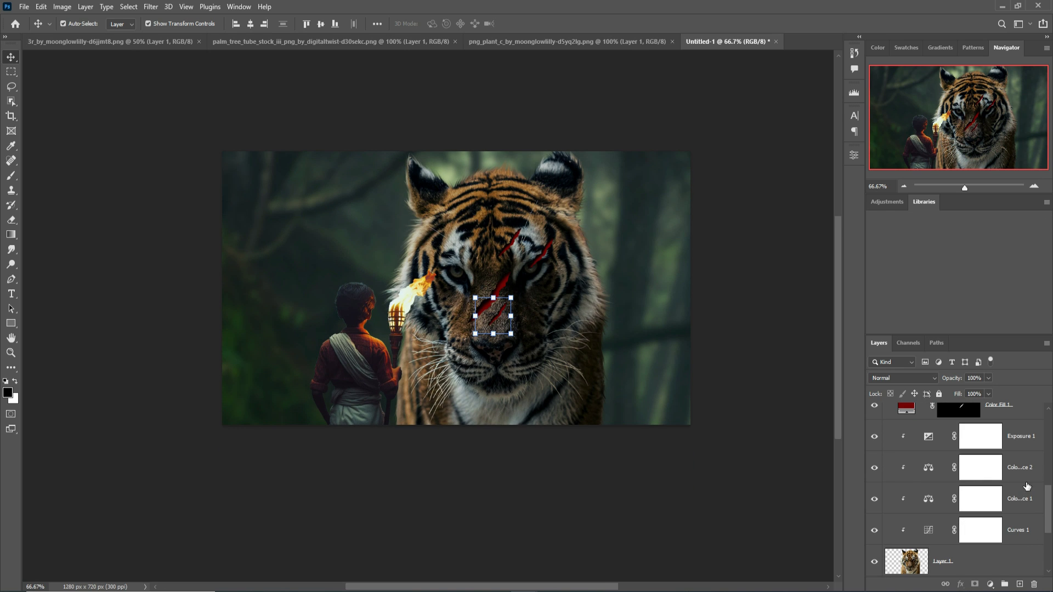
pyautogui.click(1027, 446)
pyautogui.press('d')
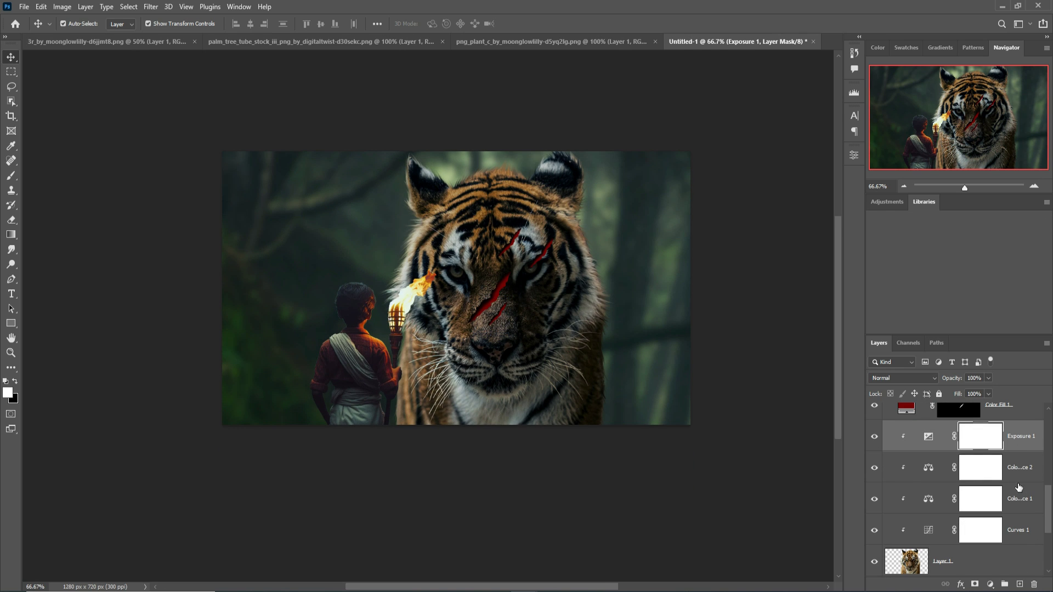
pyautogui.click(1020, 584)
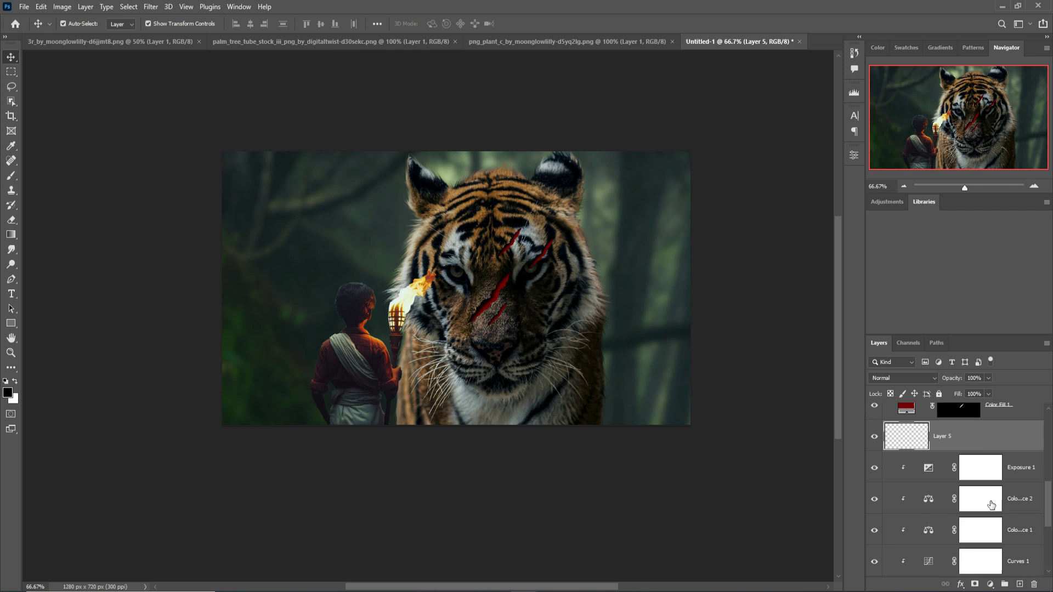
# Clip the new empty layer to the tiger and start shading the lower right with a soft black 700 px brush at 15% opacity
pyautogui.rightClick(978, 436)
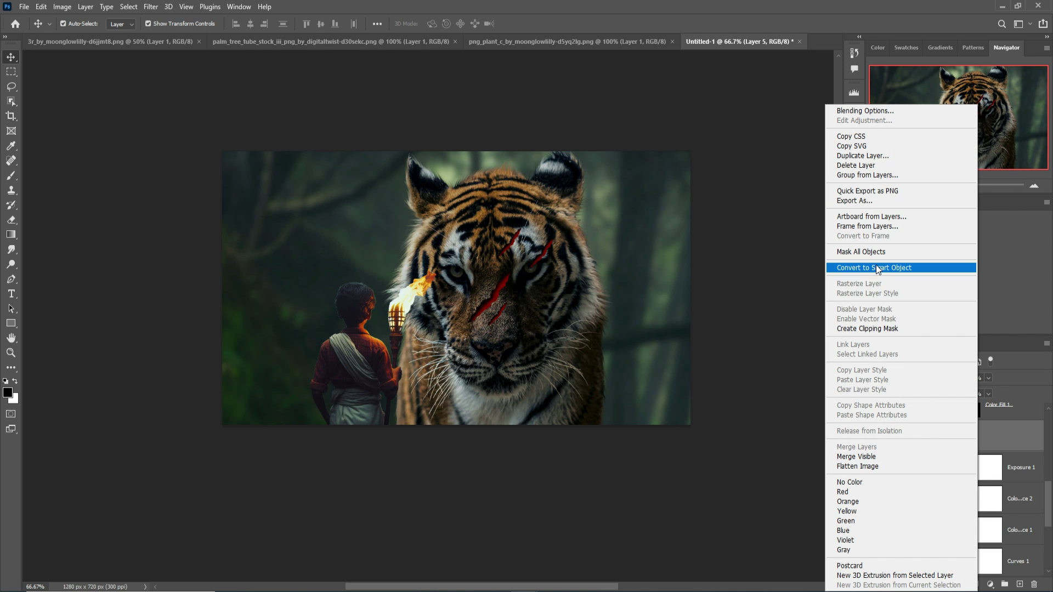
pyautogui.click(877, 329)
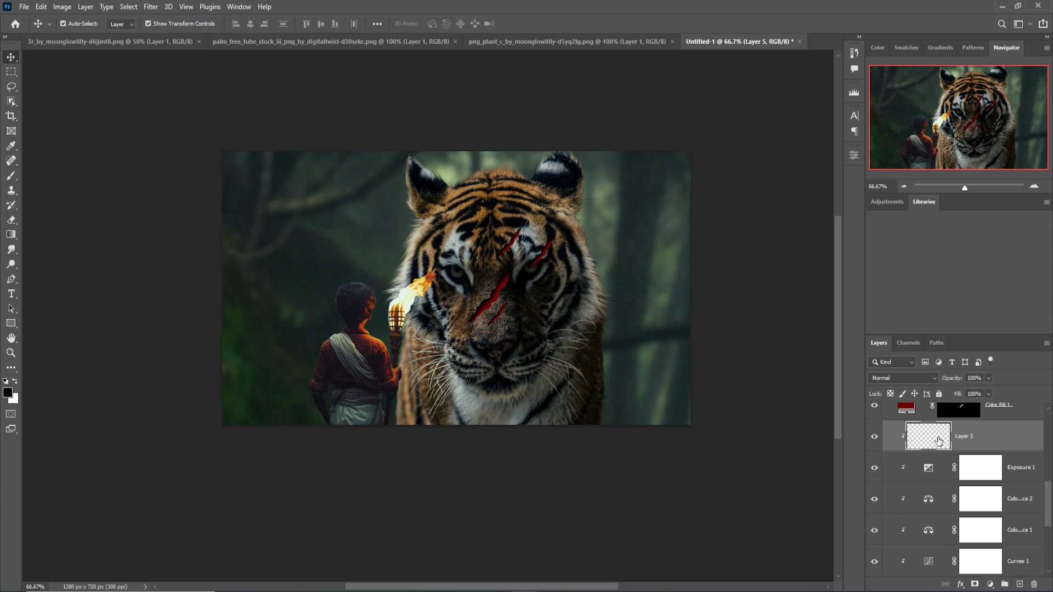
pyautogui.click(9, 177)
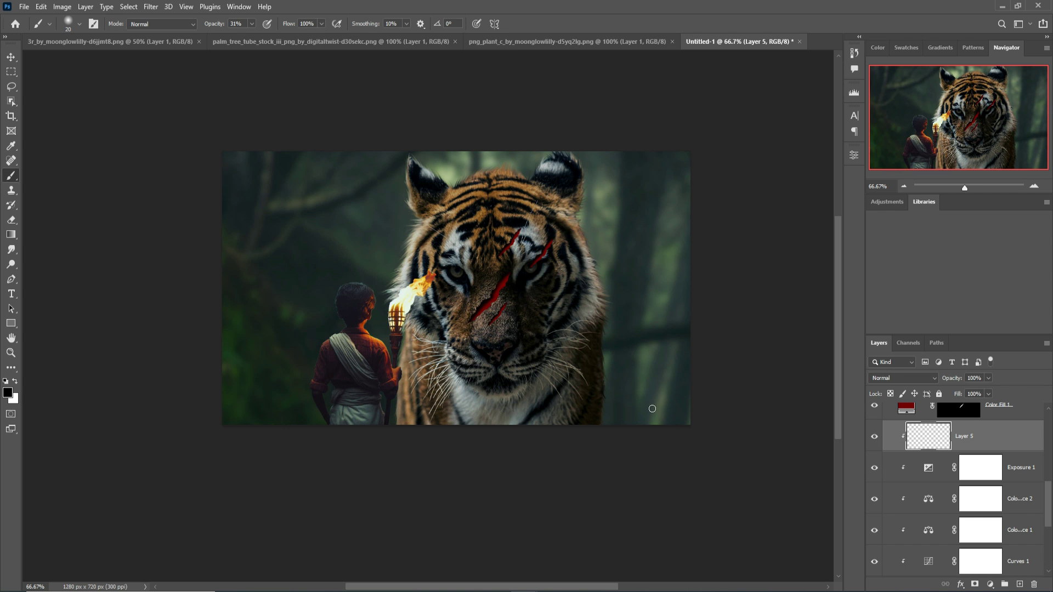
pyautogui.press(']')
pyautogui.press(']')
pyautogui.press(']')
pyautogui.press(']')
pyautogui.press(']')
pyautogui.press(']')
pyautogui.press(']')
pyautogui.press(']')
pyautogui.press(']')
pyautogui.press(']')
pyautogui.press(']')
pyautogui.press(']')
pyautogui.press(']')
pyautogui.press(']')
pyautogui.press(']')
pyautogui.press(']')
pyautogui.press(']')
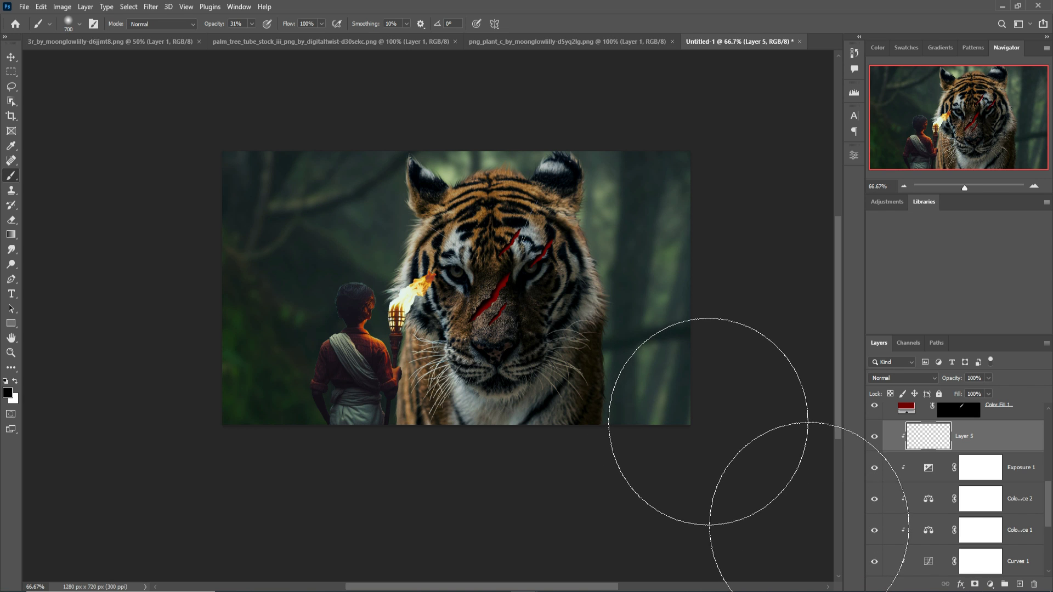
pyautogui.press(']')
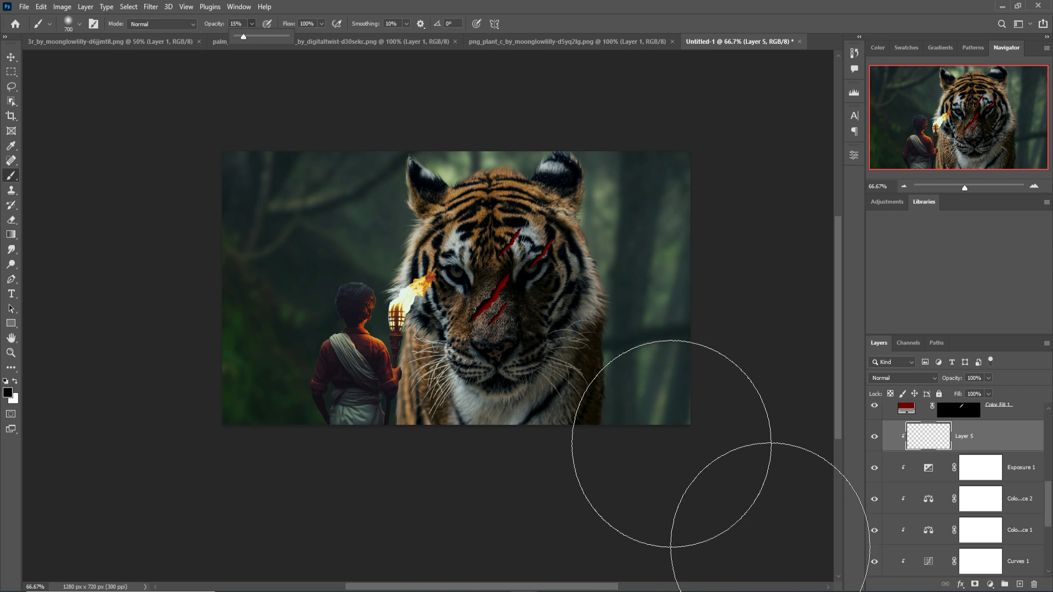
pyautogui.press('1')
pyautogui.press('5')
pyautogui.moveTo(635, 431); pyautogui.dragTo(646, 426)
# Release the shading layer's clipping mask and paint soft black shading over the lower right, lower edge and lower left of the scene
pyautogui.rightClick(991, 435)
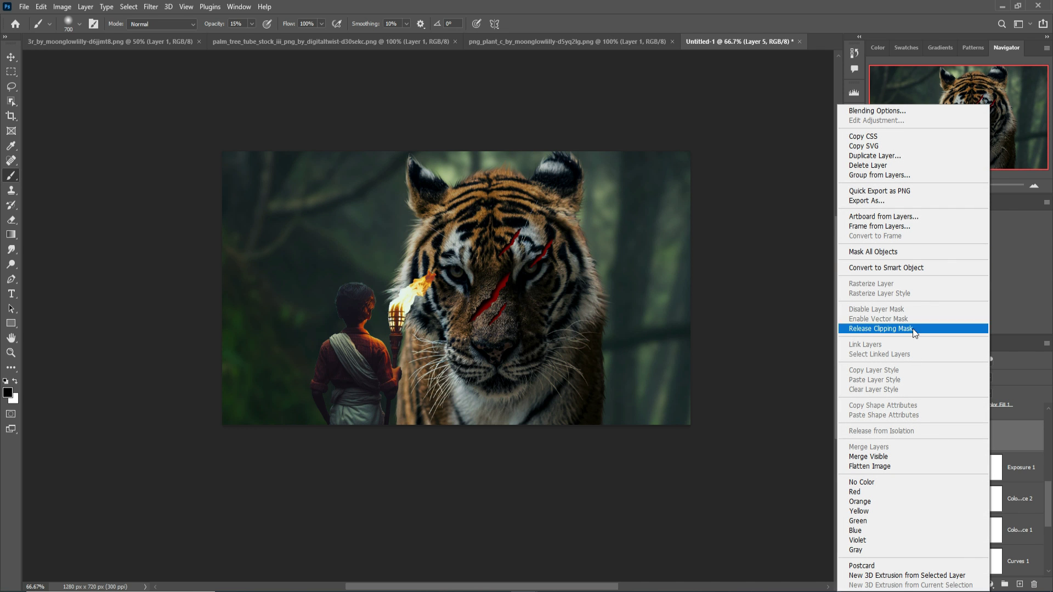
pyautogui.click(912, 328)
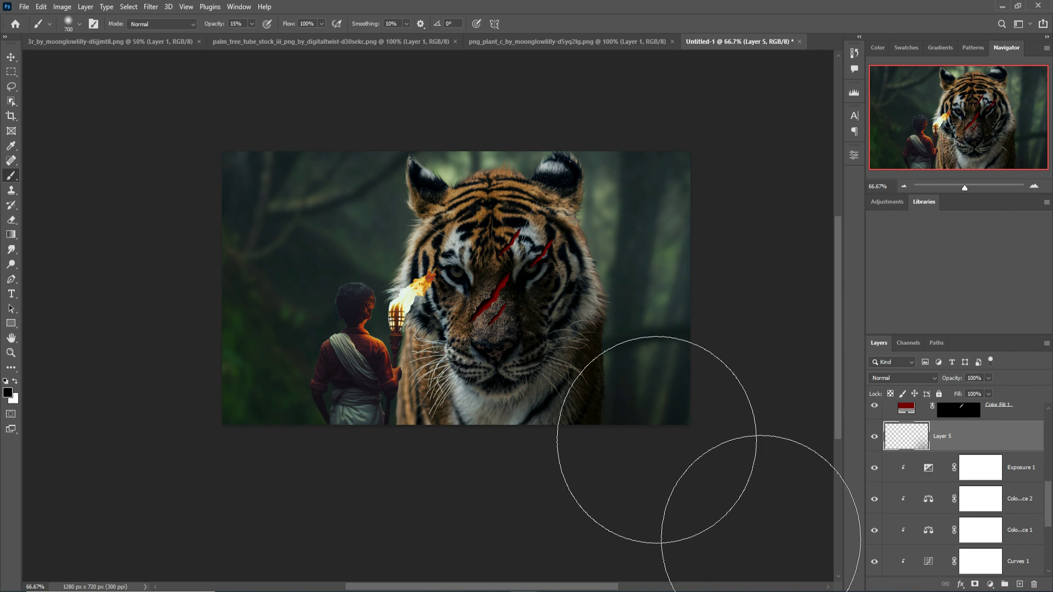
pyautogui.moveTo(656, 440)
pyautogui.mouseDown()
pyautogui.moveTo(670, 348)
pyautogui.moveTo(635, 340)
pyautogui.moveTo(647, 305)
pyautogui.moveTo(638, 299)
pyautogui.moveTo(582, 482)
pyautogui.mouseUp()
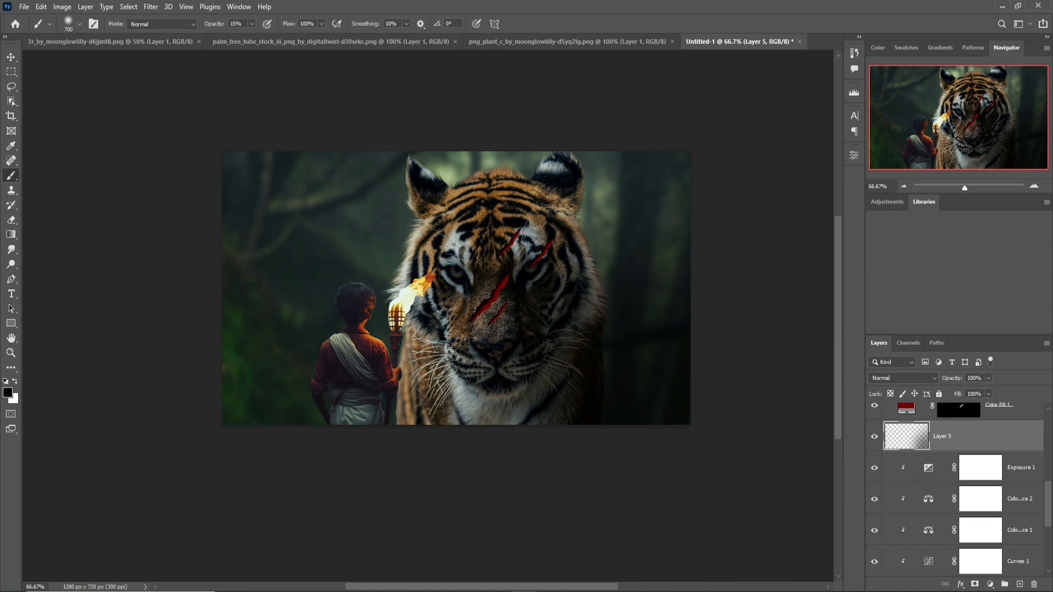
pyautogui.moveTo(249, 522)
pyautogui.mouseDown()
pyautogui.moveTo(285, 499)
pyautogui.moveTo(187, 355)
pyautogui.moveTo(148, 331)
pyautogui.moveTo(249, 493)
pyautogui.moveTo(494, 494)
pyautogui.moveTo(657, 518)
pyautogui.moveTo(607, 447)
pyautogui.moveTo(512, 529)
pyautogui.moveTo(246, 447)
pyautogui.mouseUp()
# Move the black shading layer to the top of the layer stack, above the boy's layer
pyautogui.scroll(5, 974, 517)
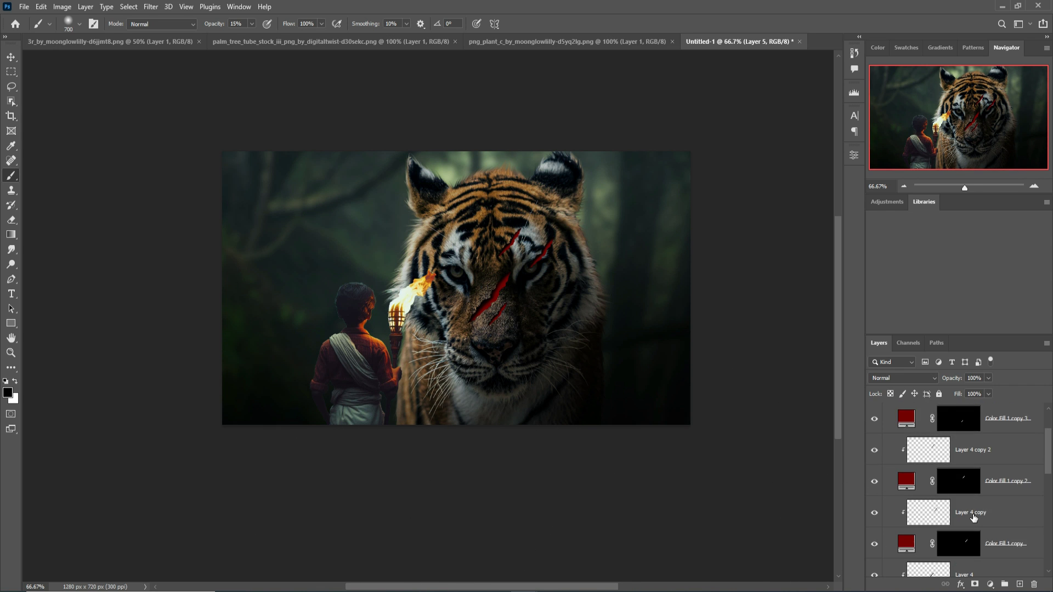
pyautogui.scroll(2, 974, 494)
pyautogui.moveTo(996, 411)
pyautogui.mouseDown()
pyautogui.moveTo(992, 460)
pyautogui.moveTo(979, 409)
pyautogui.mouseUp()
pyautogui.scroll(1, 978, 410)
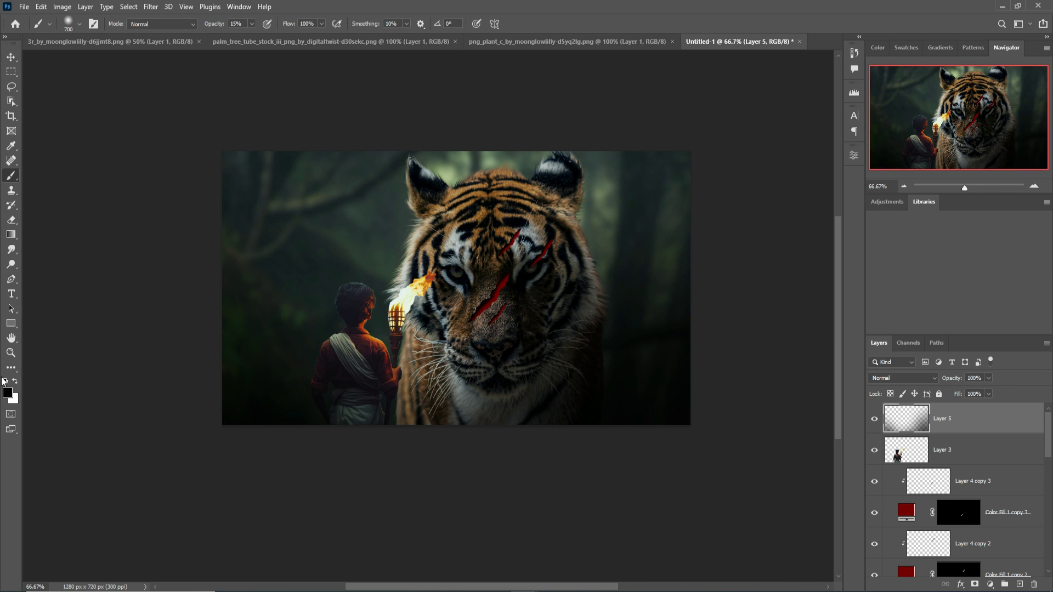
# Add a mask to the shading layer and paint black between the boy's waist and the tiger's chest with a 250 px brush at 100% opacity
pyautogui.click(16, 382)
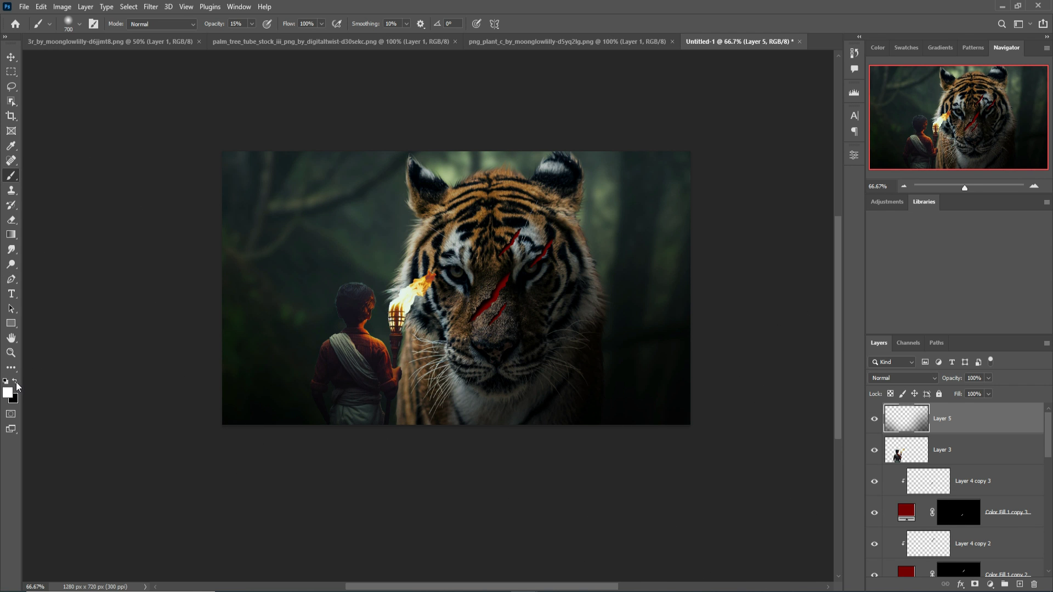
pyautogui.click(975, 585)
pyautogui.press('[')
pyautogui.press('[')
pyautogui.press('[')
pyautogui.press('[')
pyautogui.press('[')
pyautogui.press('[')
pyautogui.press('[')
pyautogui.press('[')
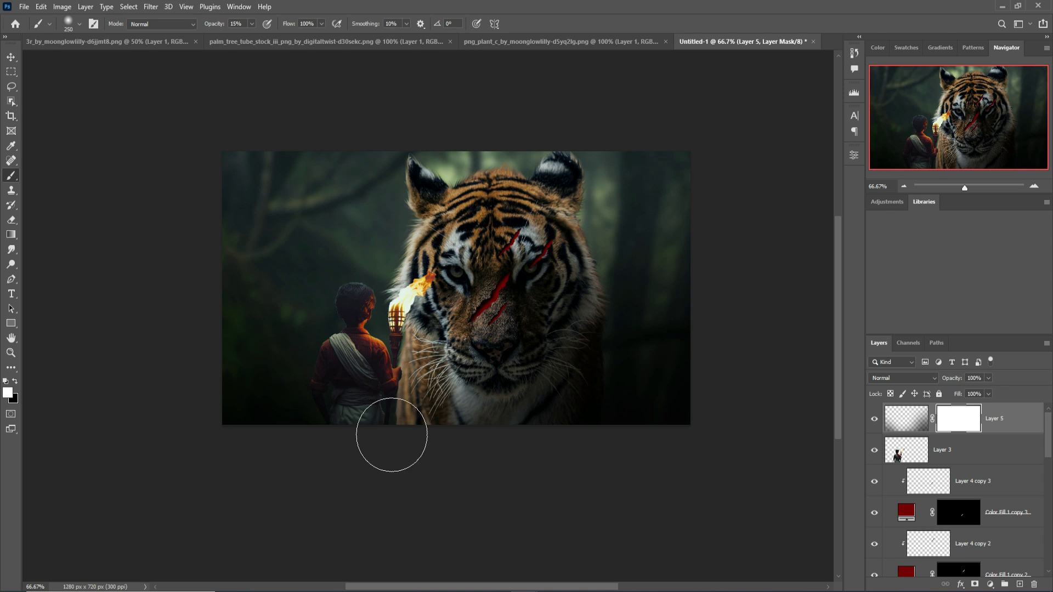
pyautogui.click(252, 24)
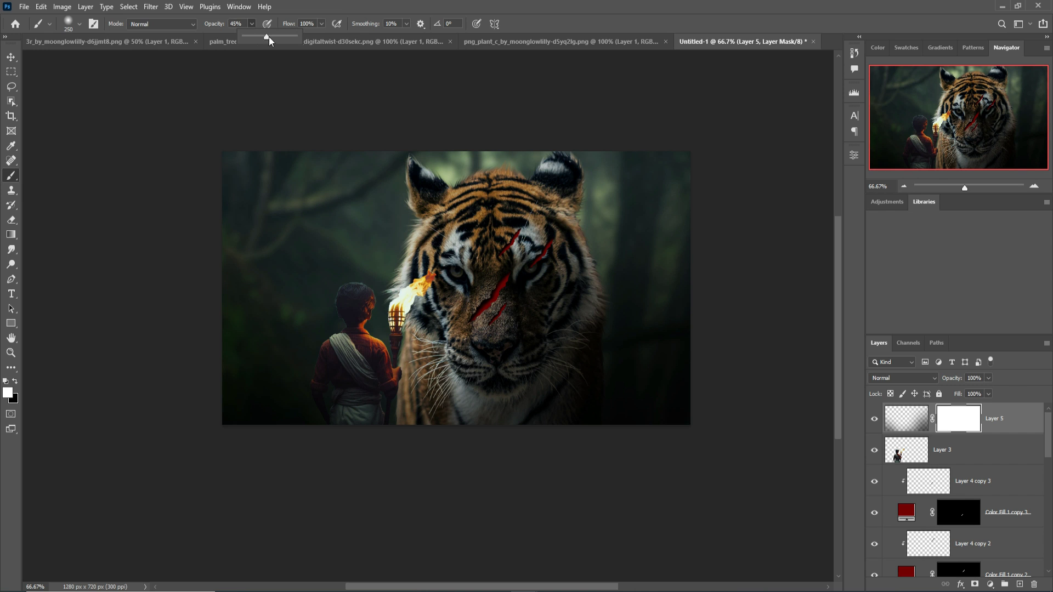
pyautogui.moveTo(269, 41); pyautogui.dragTo(299, 37)
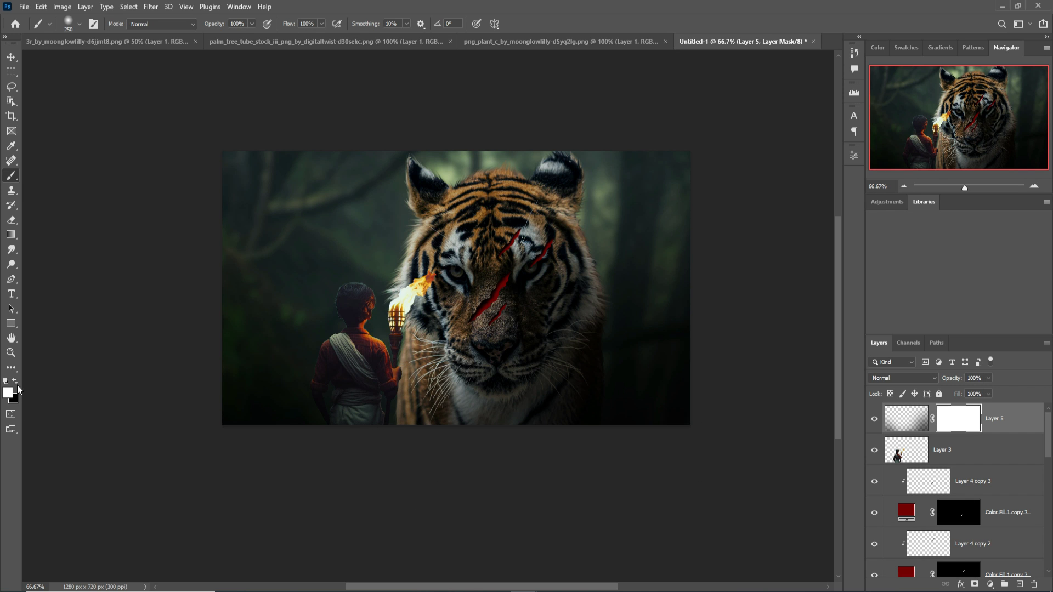
pyautogui.press('x')
pyautogui.moveTo(400, 388)
pyautogui.mouseDown()
pyautogui.moveTo(388, 443)
pyautogui.moveTo(400, 395)
pyautogui.moveTo(417, 384)
pyautogui.mouseUp()
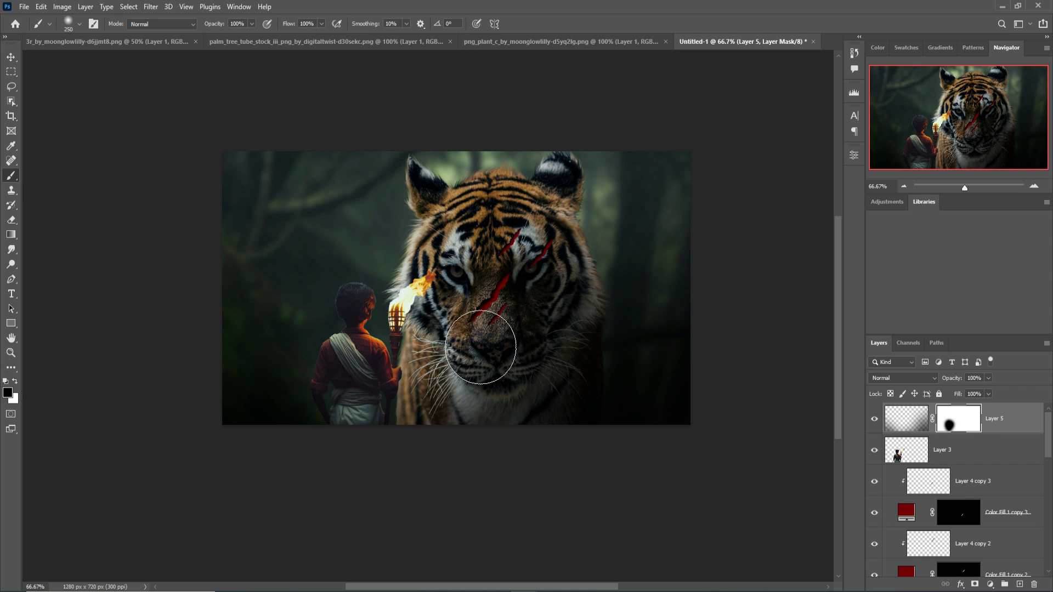
pyautogui.press('v')
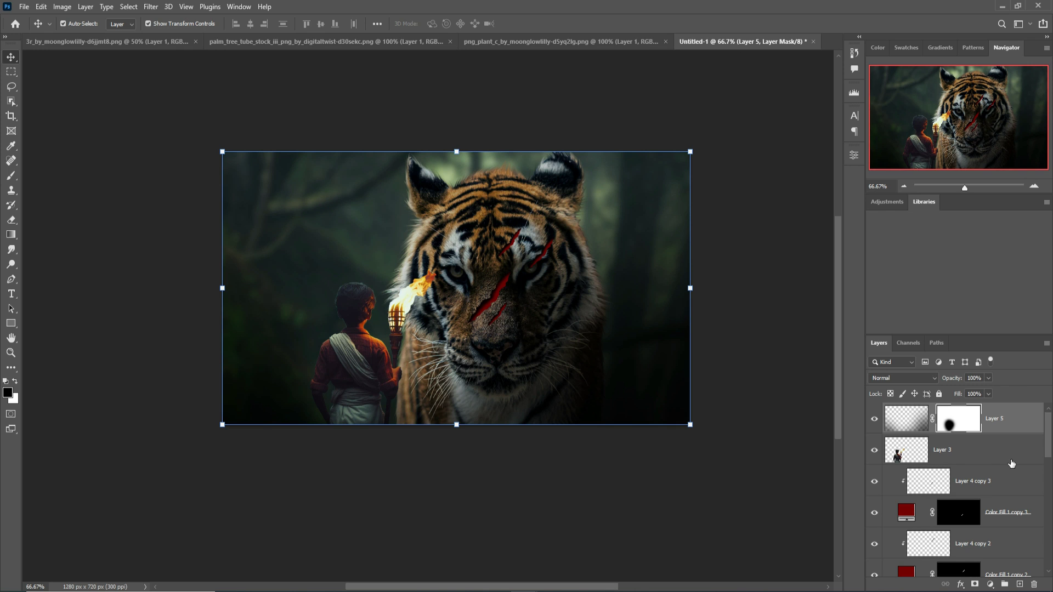
# Add a new empty layer directly above the tiger's Exposure 1 adjustment
pyautogui.scroll(-1, 1012, 464)
pyautogui.scroll(1, 1012, 464)
pyautogui.scroll(-4, 965, 483)
pyautogui.click(938, 504)
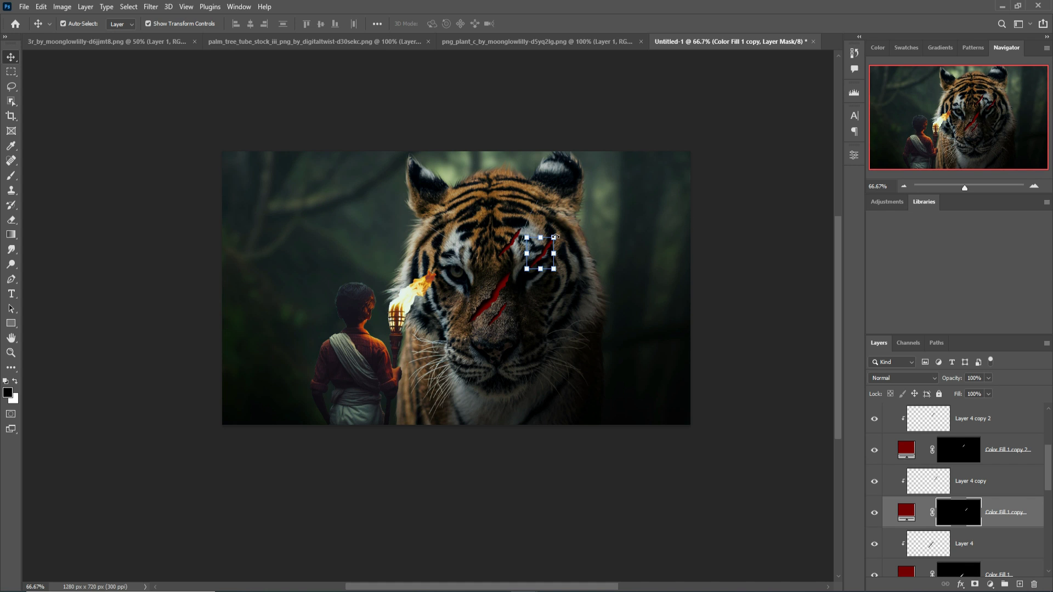
pyautogui.scroll(-5, 1003, 434)
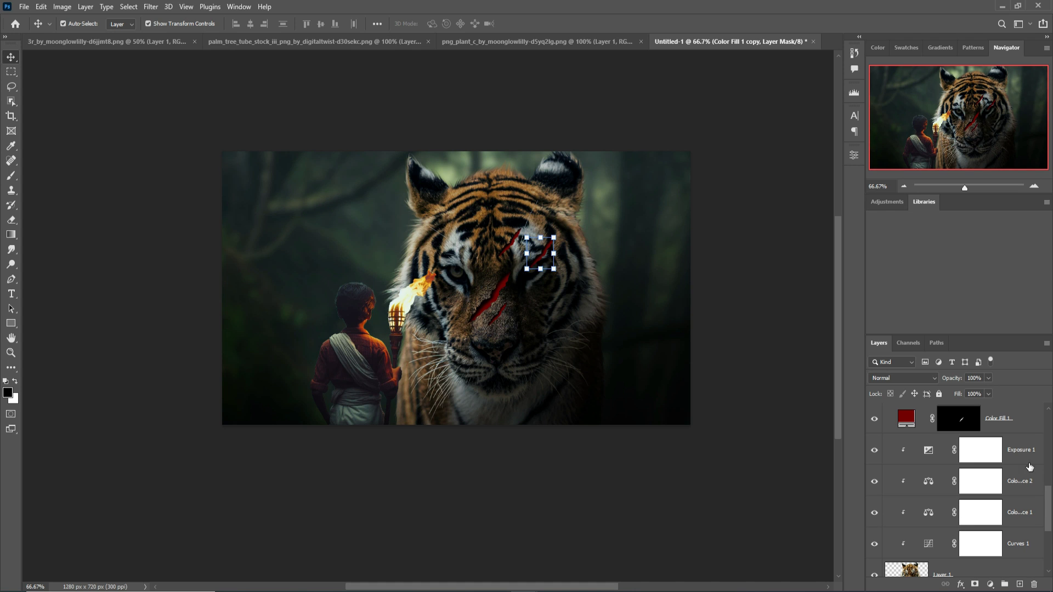
pyautogui.click(1025, 460)
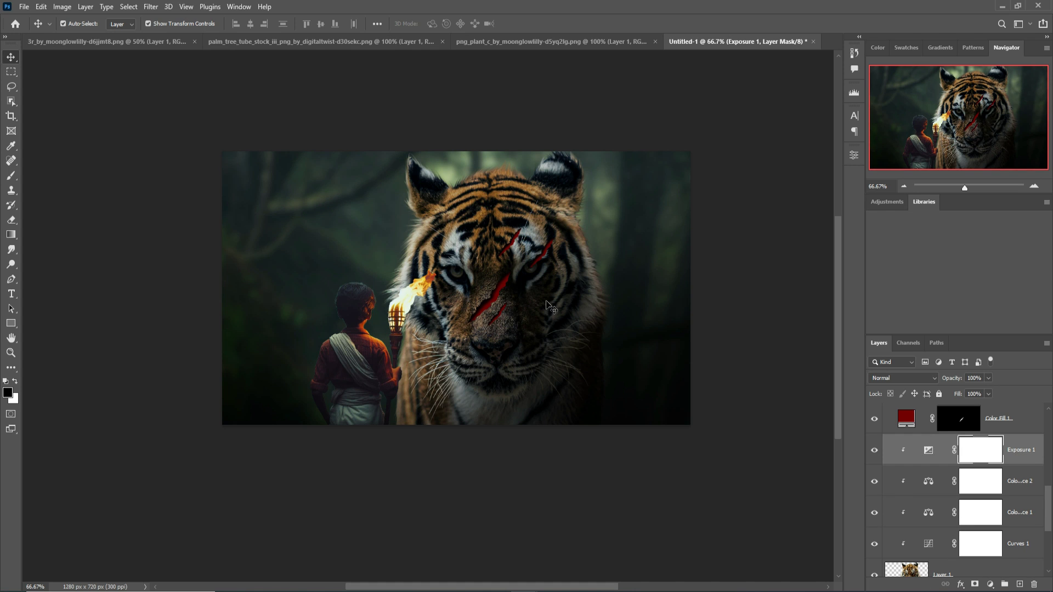
pyautogui.click(1013, 457)
pyautogui.click(1021, 585)
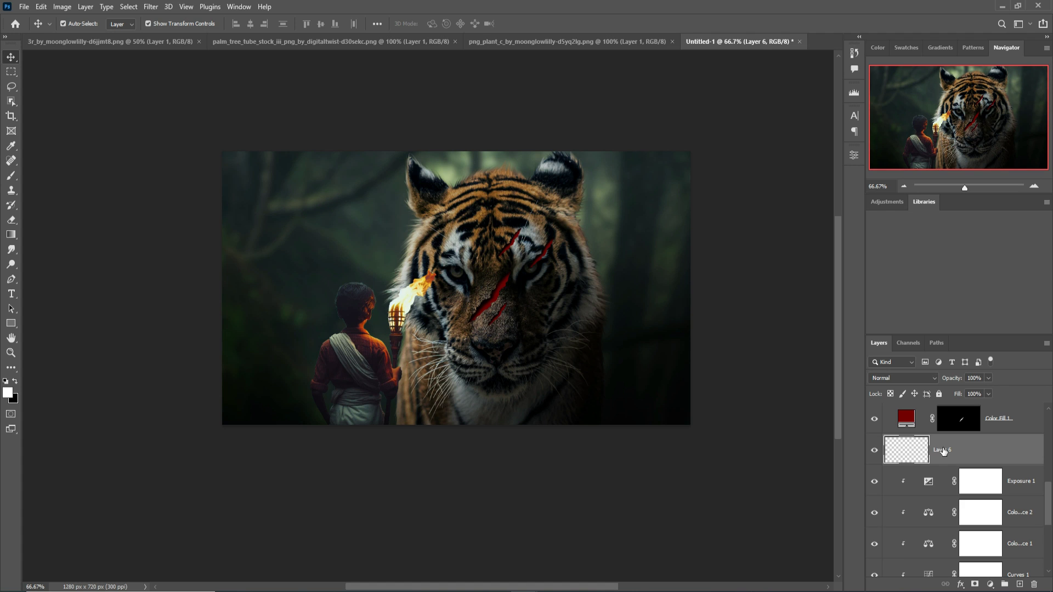
# Merge all the scratch colour fills and their shading layers, from Layer 4 copy 3 down to Color Fill 1, into one layer
pyautogui.scroll(3, 1023, 435)
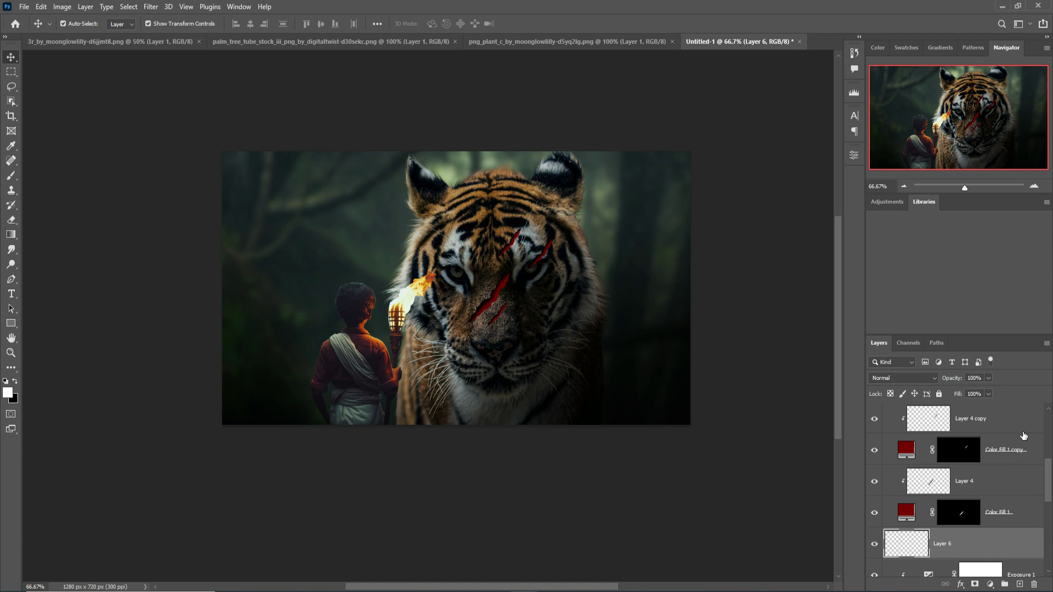
pyautogui.click(1018, 511)
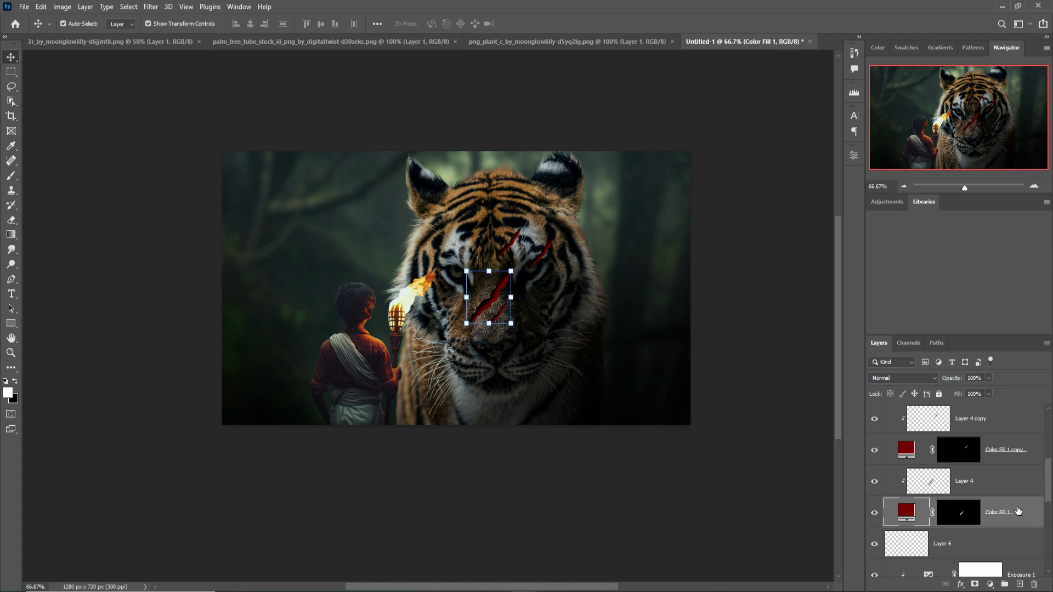
pyautogui.scroll(2, 1018, 511)
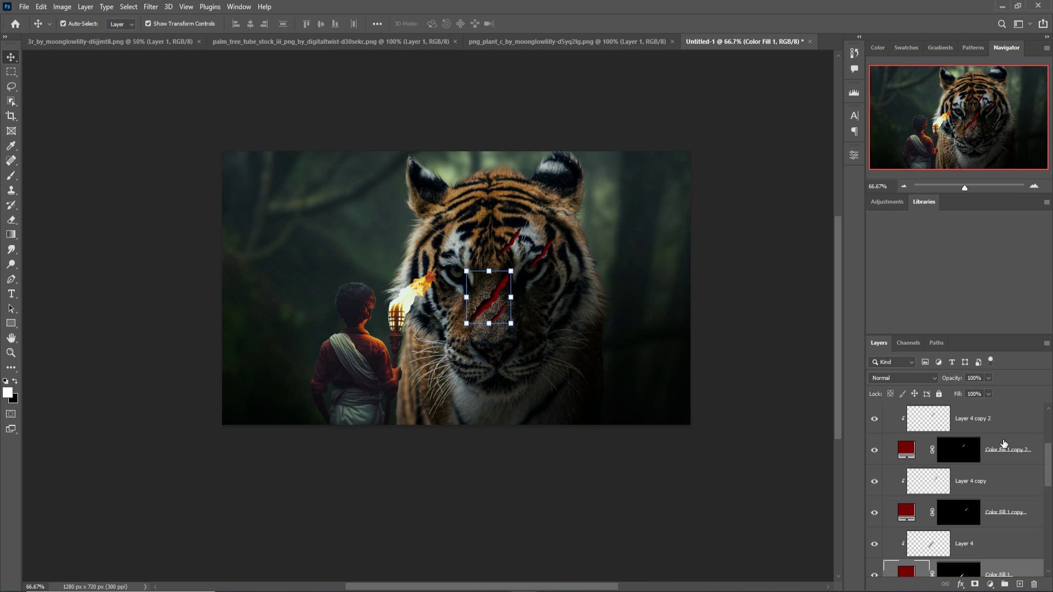
pyautogui.scroll(4, 1004, 443)
pyautogui.click(999, 482)
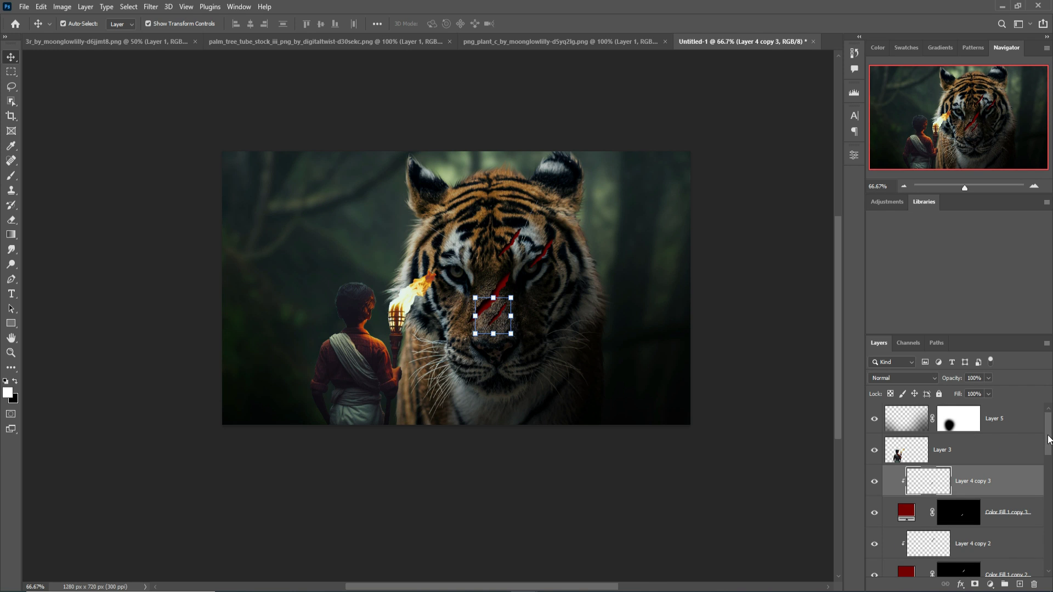
pyautogui.moveTo(1048, 439); pyautogui.dragTo(1049, 483)
pyautogui.keyDown('shift'); pyautogui.click(1011, 492); pyautogui.keyUp('shift')
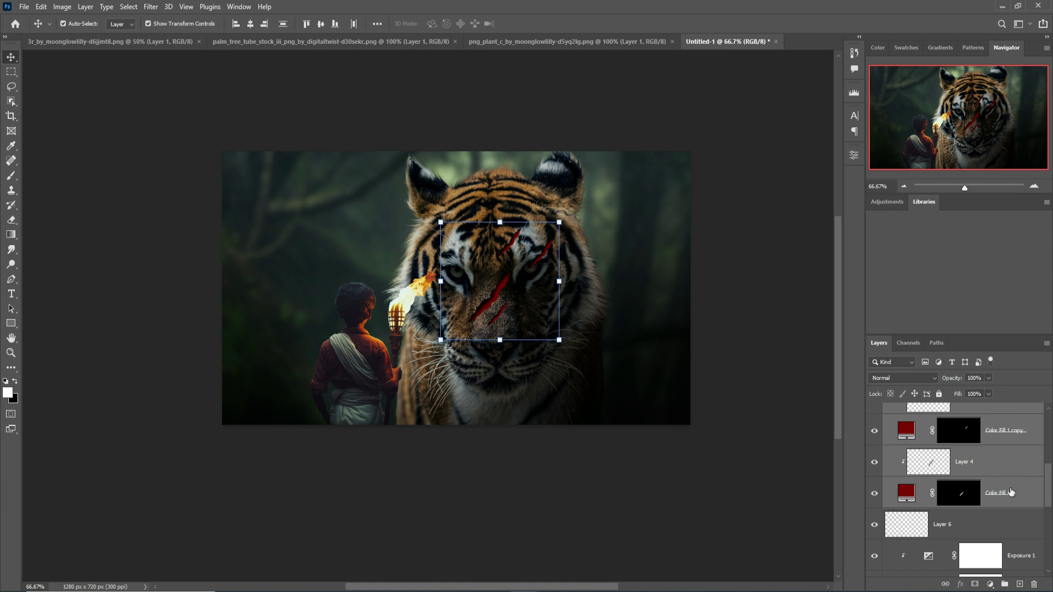
pyautogui.rightClick(1012, 438)
pyautogui.click(903, 446)
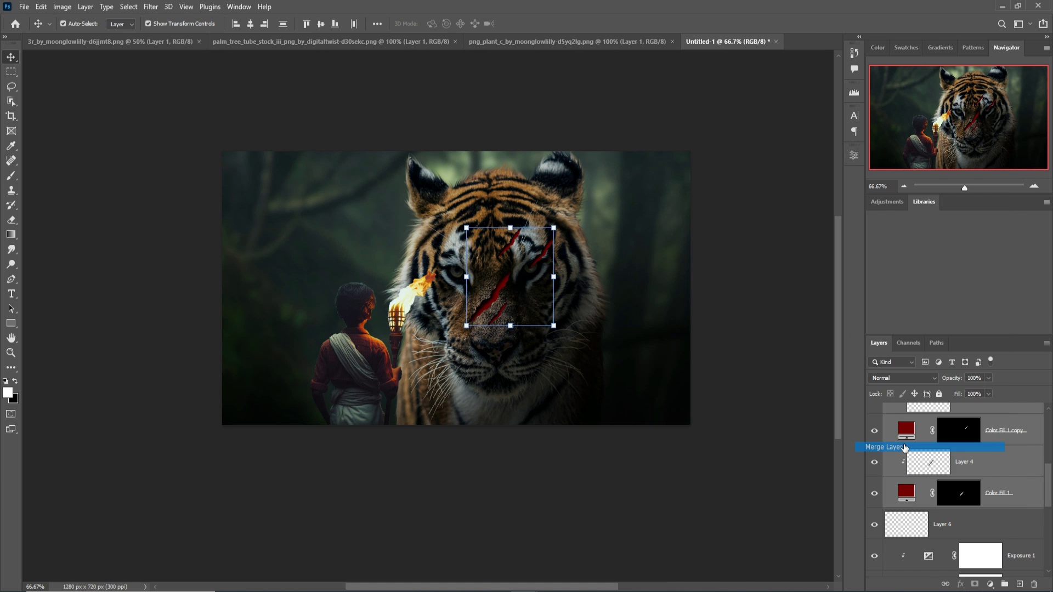
# Blend the merged scratches into the dark fur by splitting the Underlying Layer black Blend If slider to about 0 / 23
pyautogui.scroll(5, 943, 461)
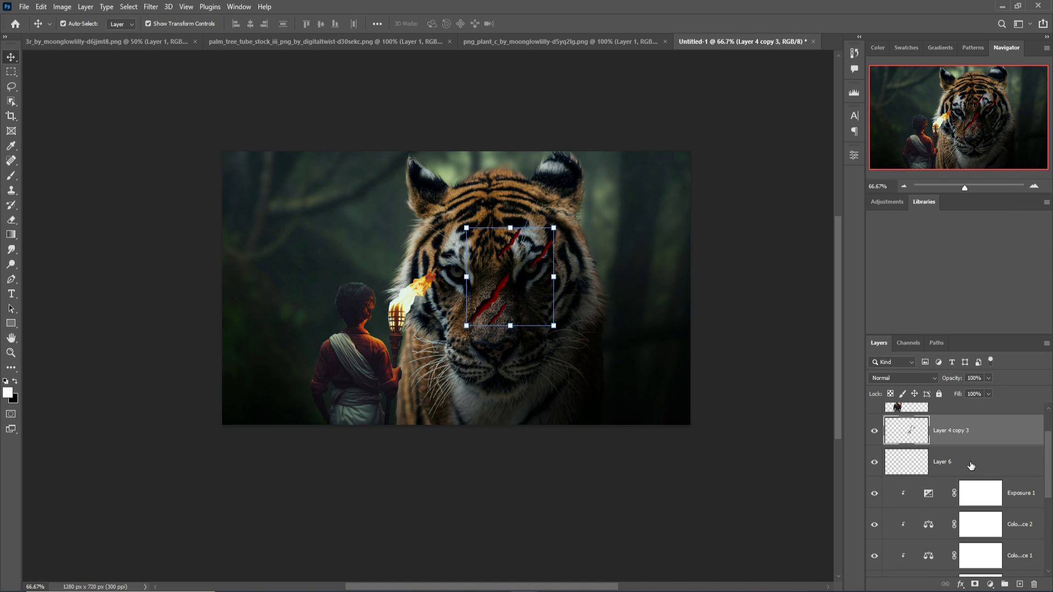
pyautogui.rightClick(925, 435)
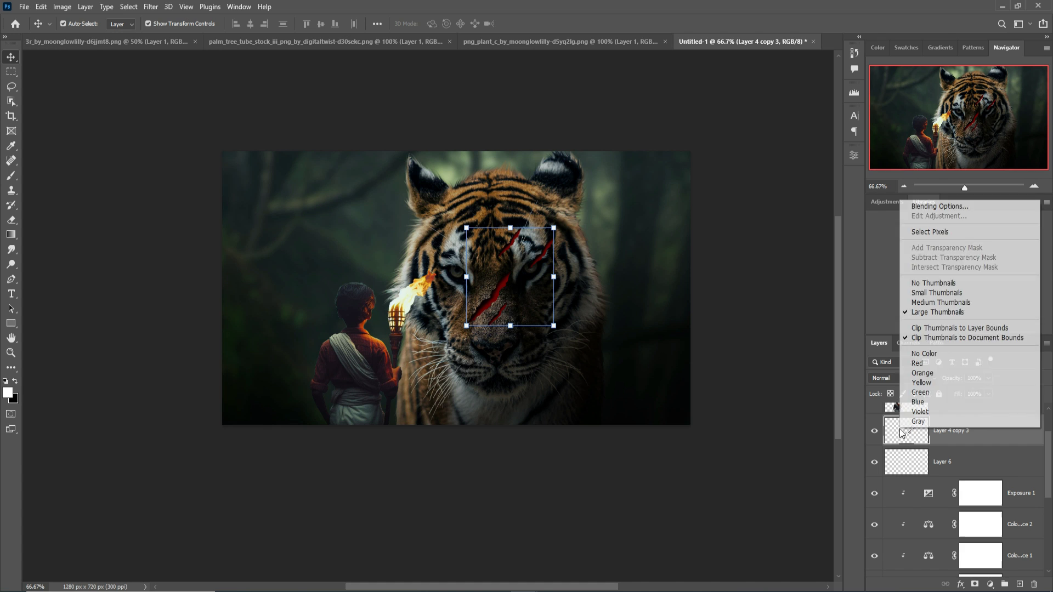
pyautogui.click(927, 207)
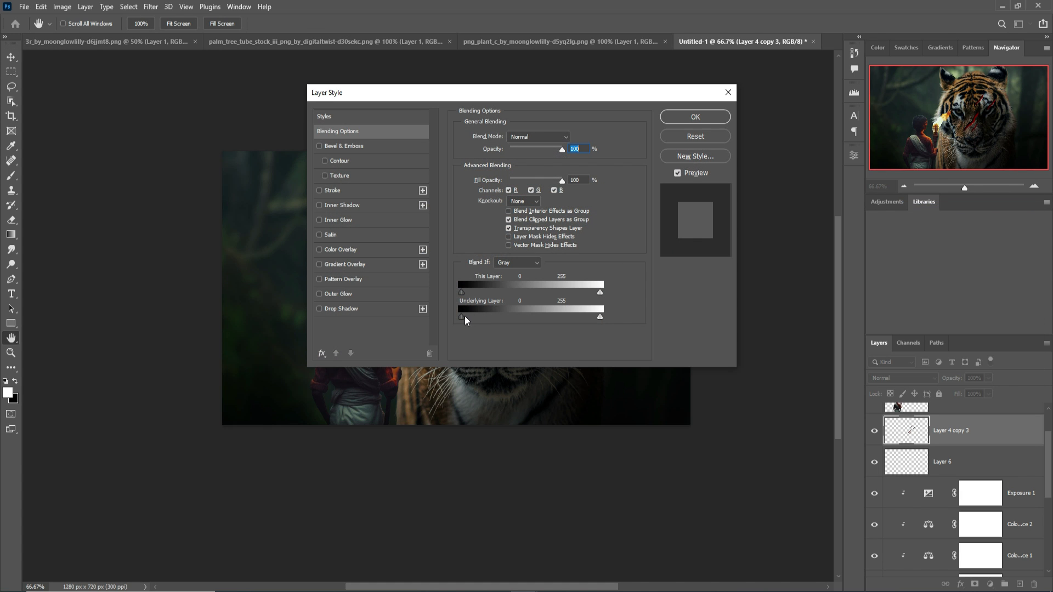
pyautogui.moveTo(482, 97); pyautogui.dragTo(836, 111)
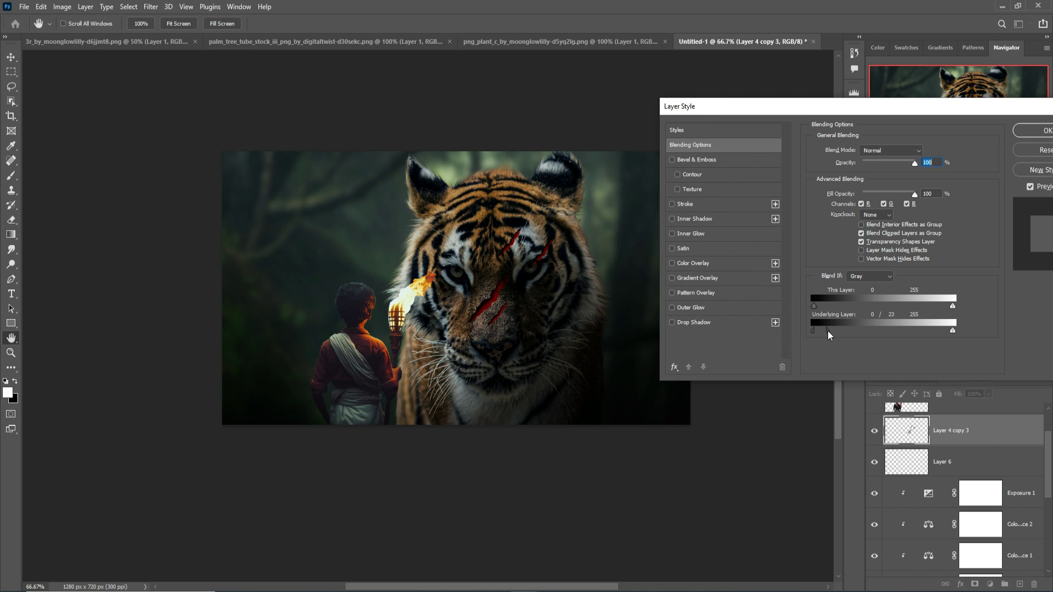
pyautogui.click(1026, 134)
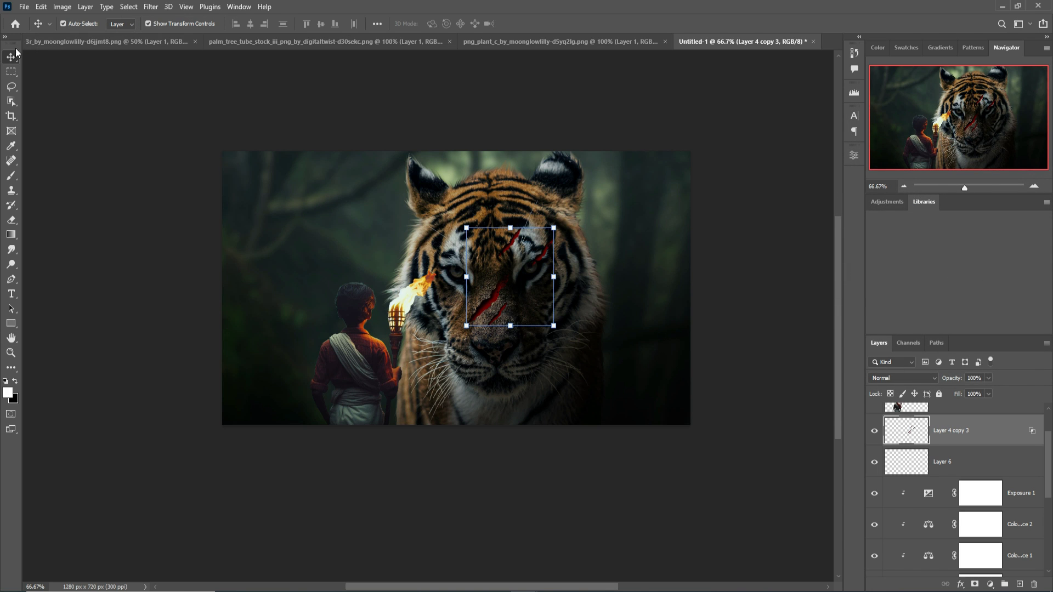
# Move the empty Layer 6 above the merged scratch layer and clip the scratches to the tiger
pyautogui.click(973, 464)
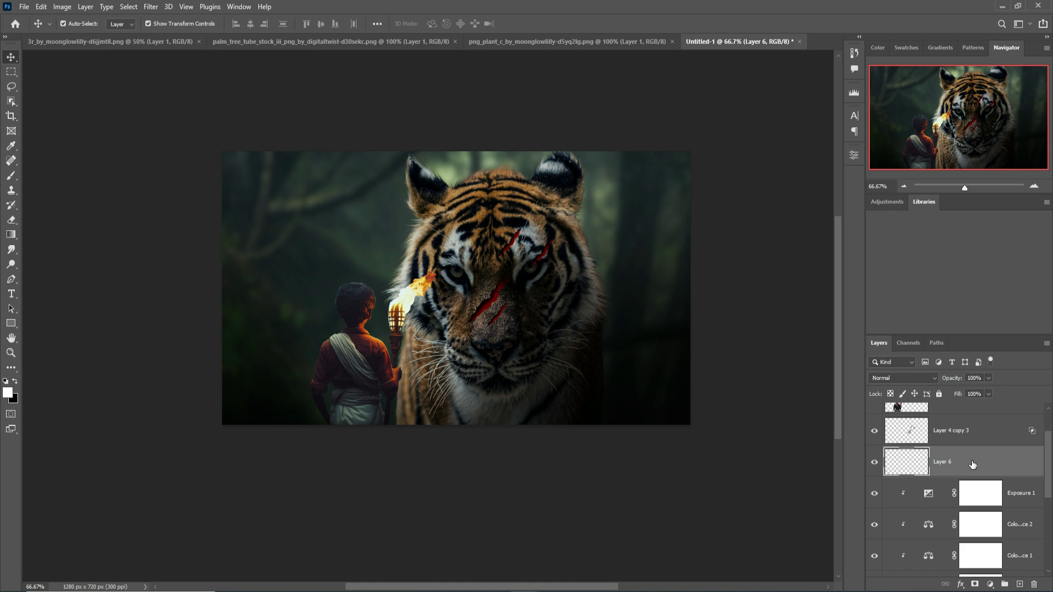
pyautogui.moveTo(975, 463); pyautogui.dragTo(974, 424)
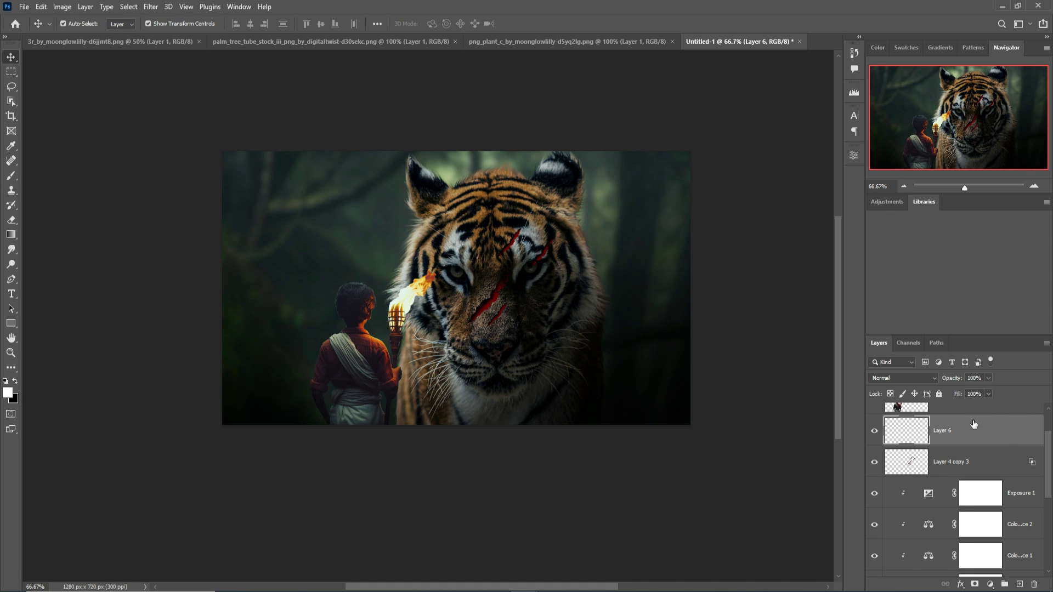
pyautogui.rightClick(970, 456)
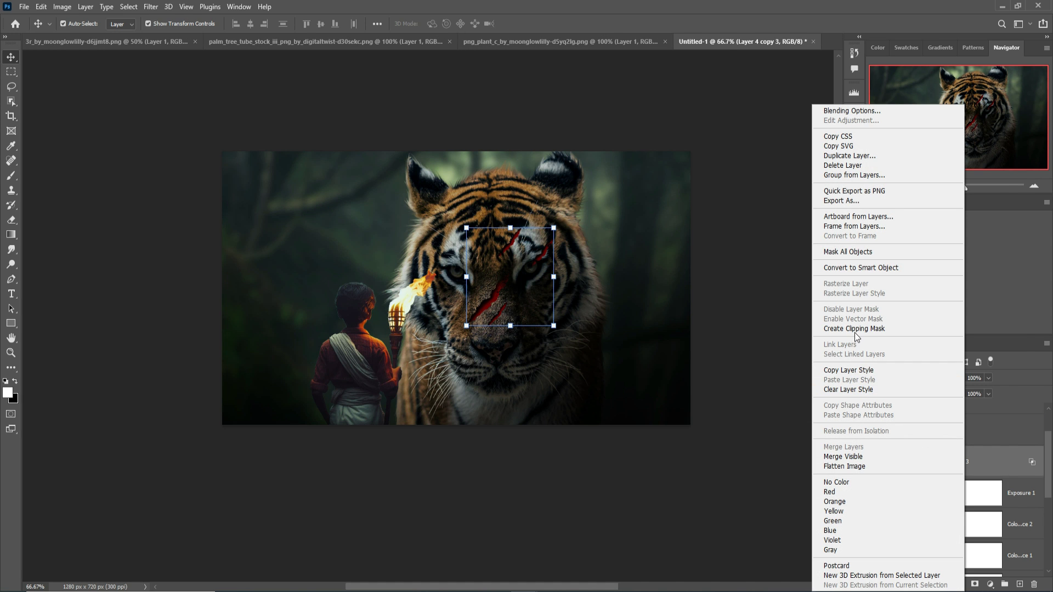
pyautogui.click(854, 329)
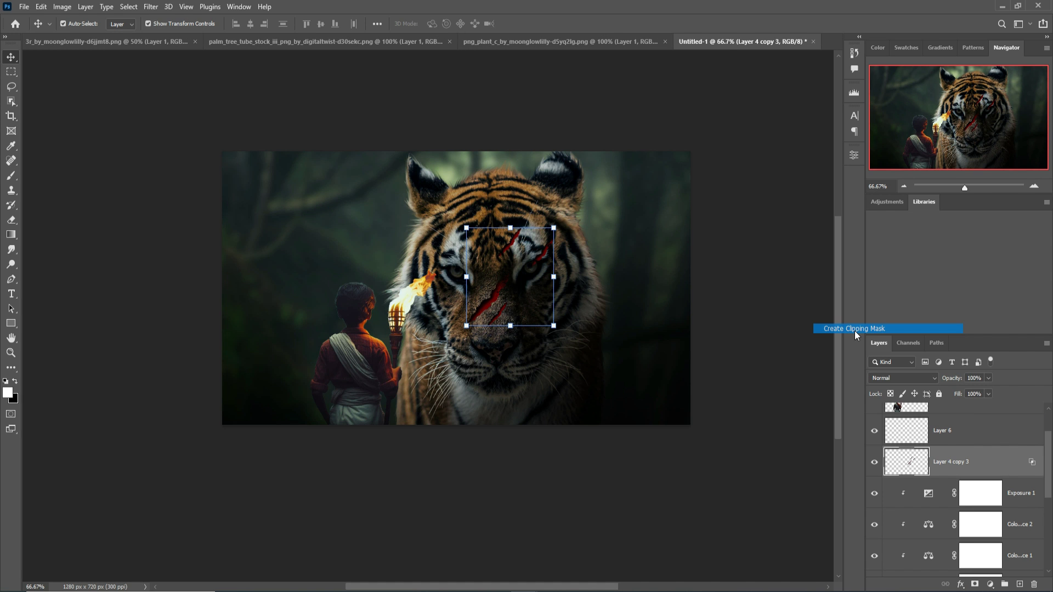
# Move the empty Layer 6 below the merged scratch layer Layer 4 copy 3 and release the scratches from the clipping mask
pyautogui.click(970, 431)
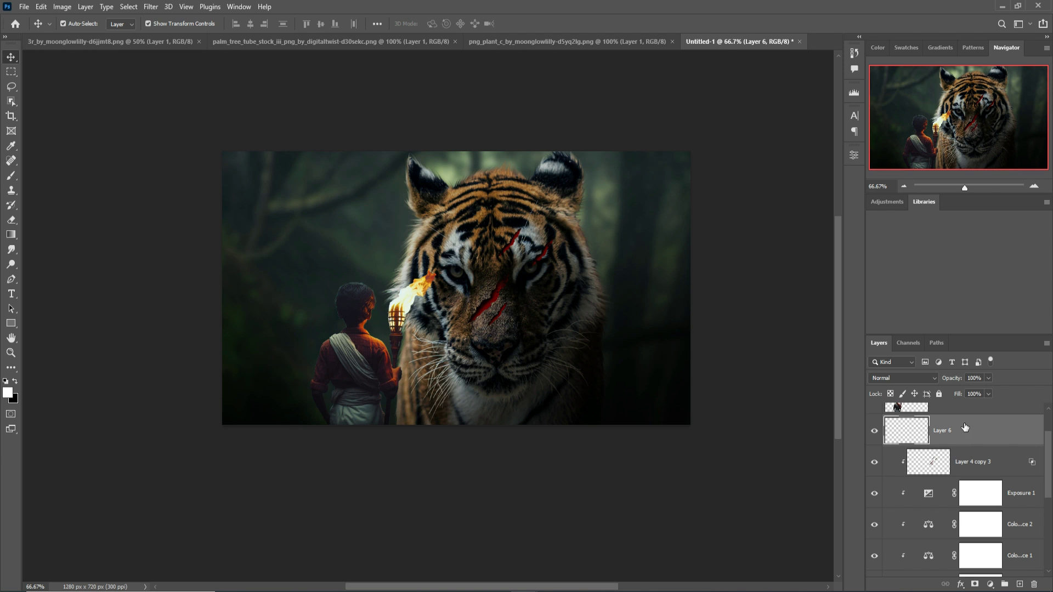
pyautogui.moveTo(965, 428); pyautogui.dragTo(970, 470)
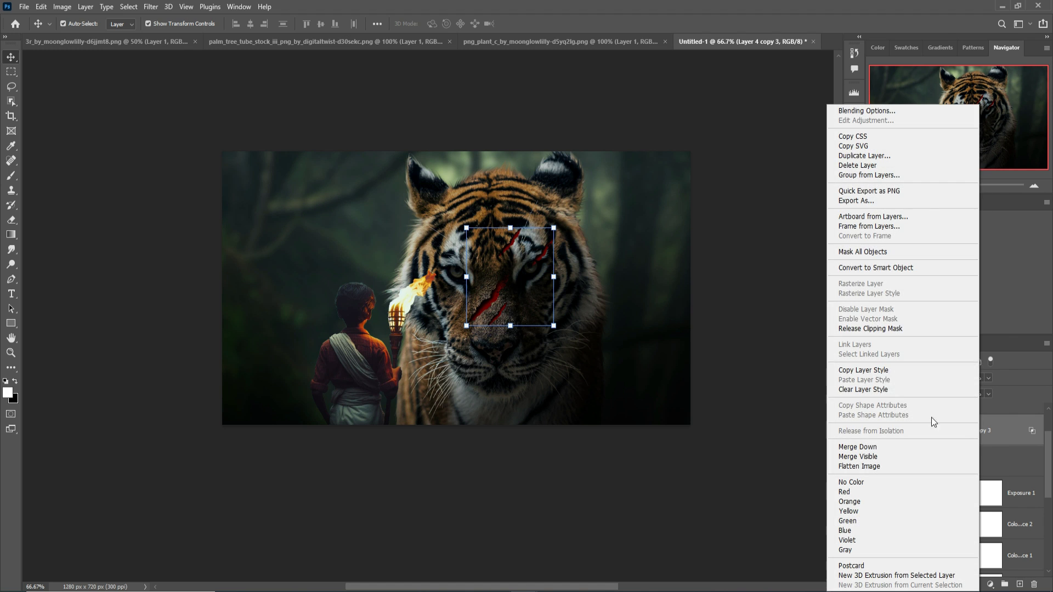
pyautogui.click(871, 329)
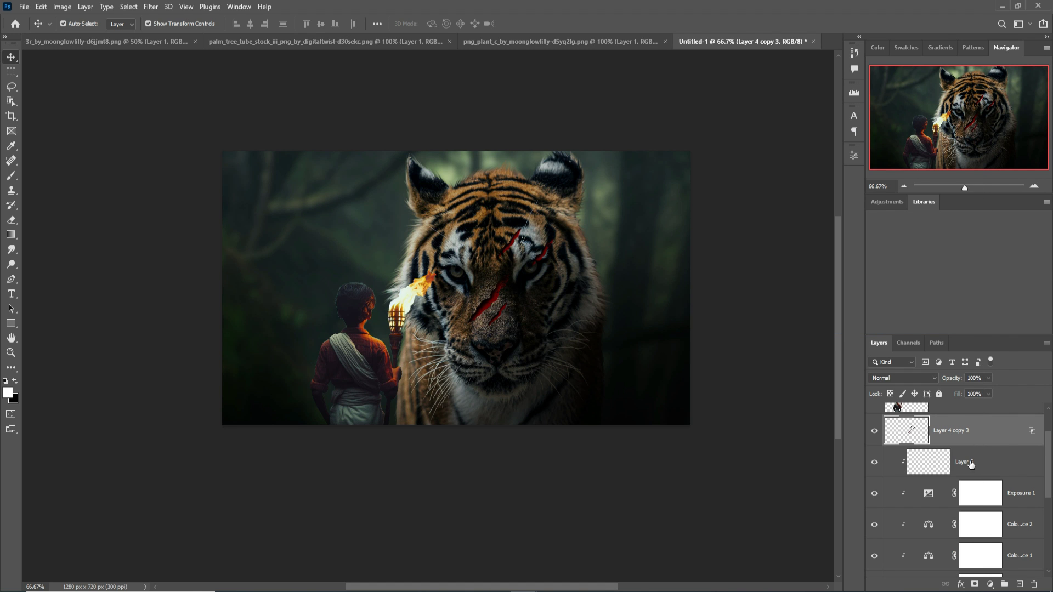
# Set the clipped empty Layer 6 to the Linear Dodge (Add) blend mode
pyautogui.click(937, 464)
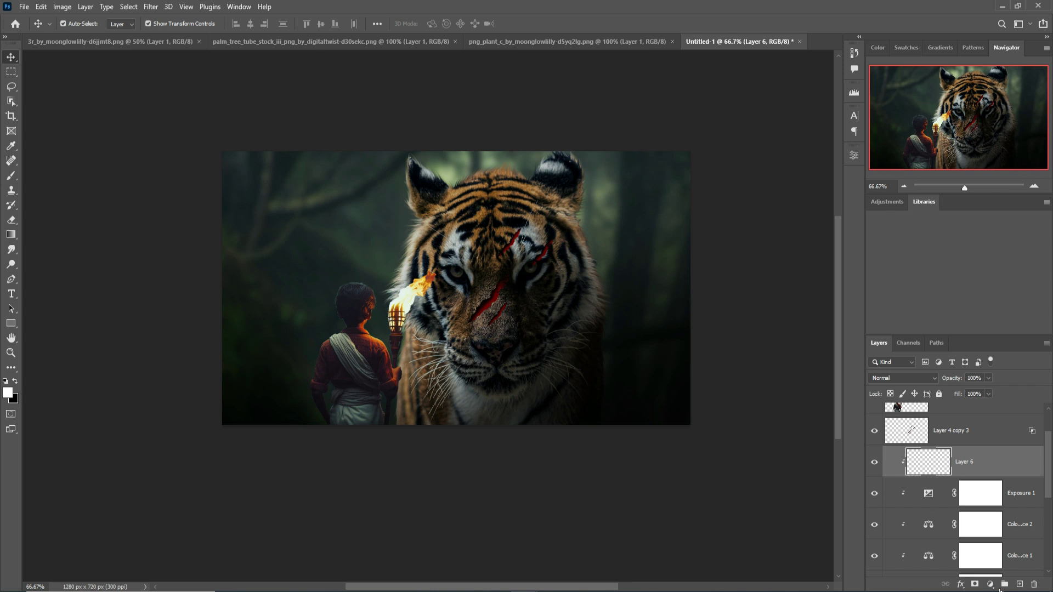
pyautogui.click(991, 586)
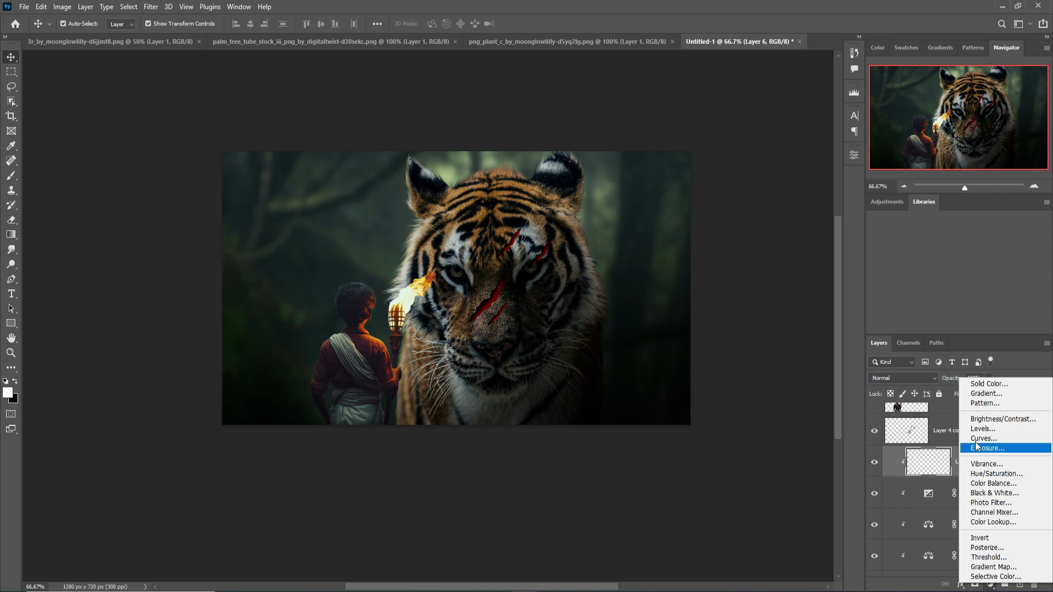
pyautogui.click(920, 378)
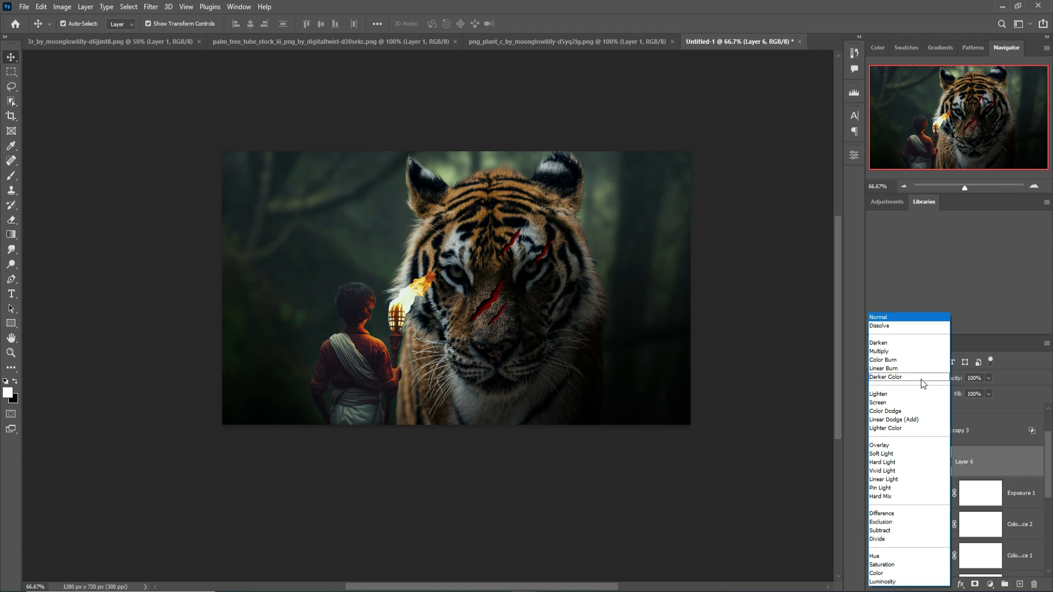
pyautogui.click(906, 420)
# Replace Layer 6 with a Solid Color fill in orange fd9603, clipped to the tiger
pyautogui.click(991, 585)
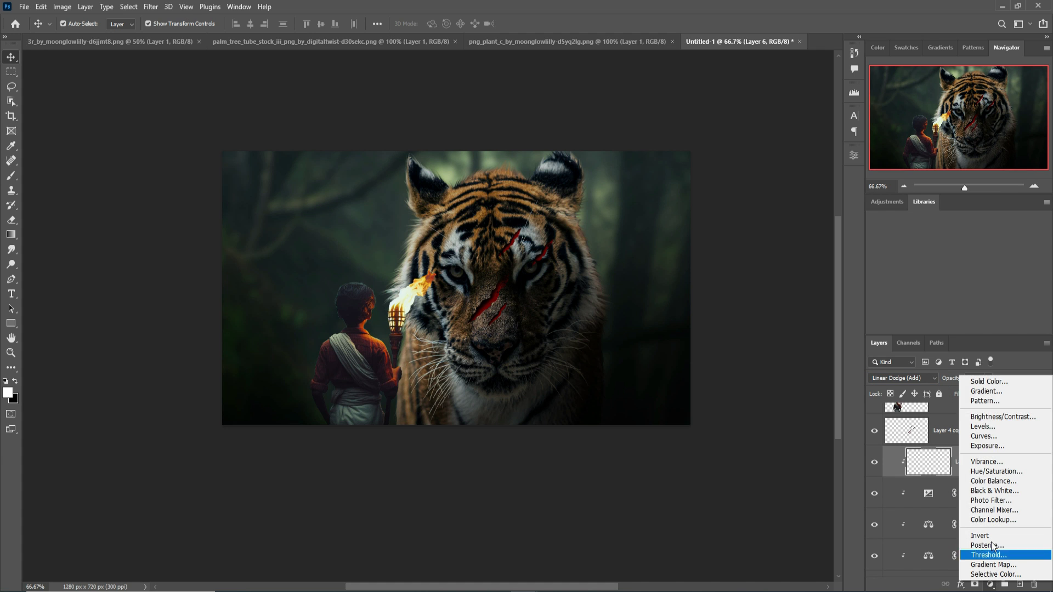
pyautogui.click(986, 382)
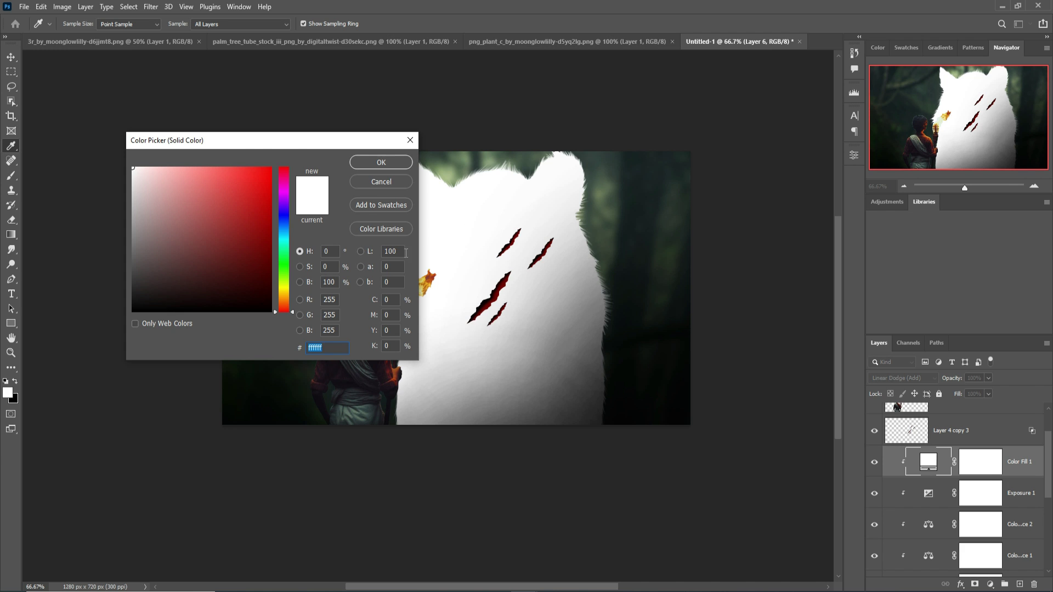
pyautogui.moveTo(308, 142); pyautogui.dragTo(791, 153)
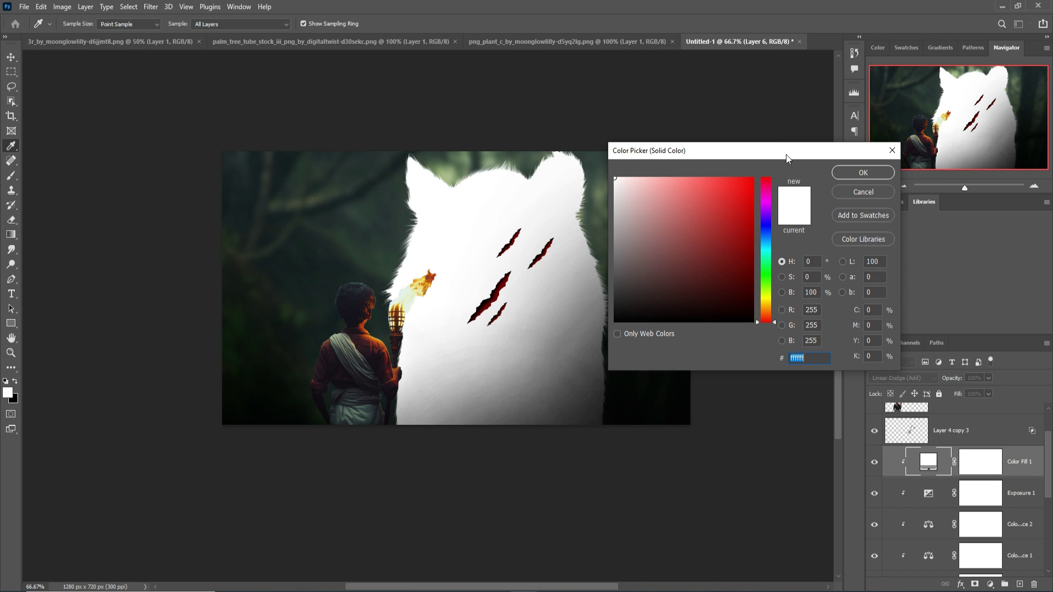
pyautogui.click(768, 311)
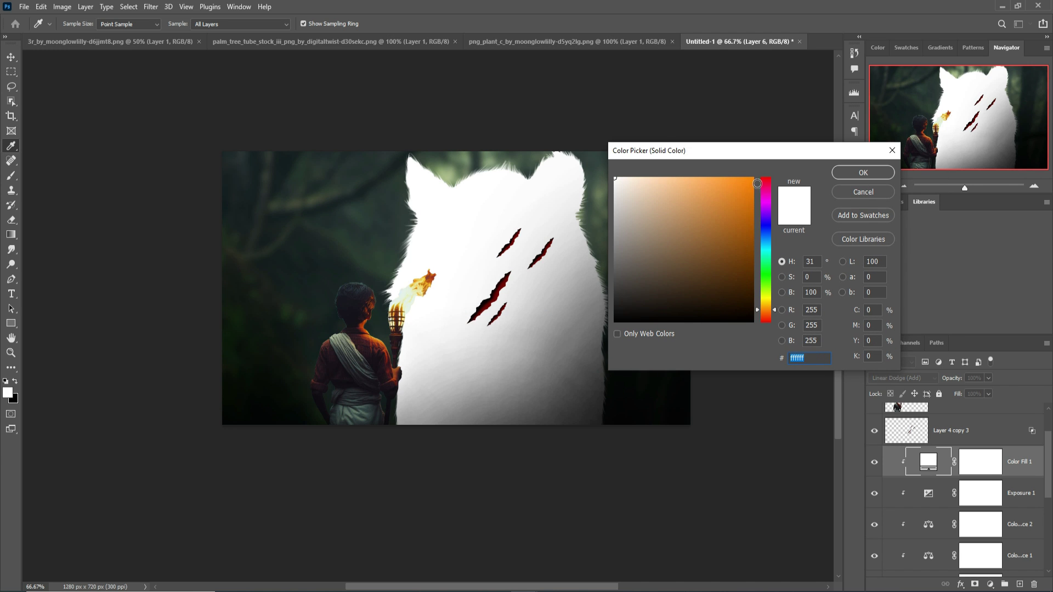
pyautogui.click(753, 180)
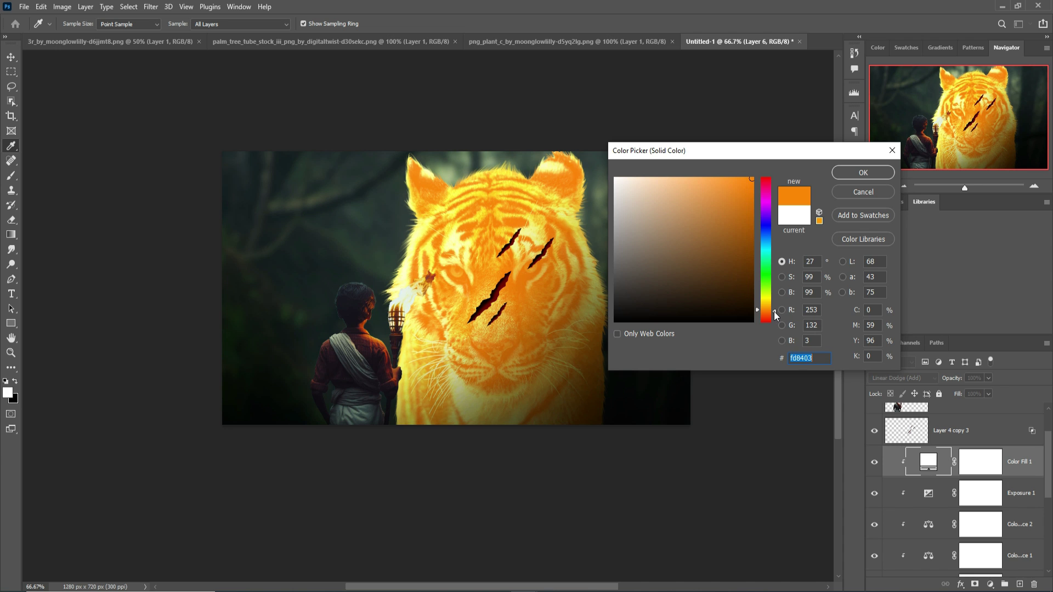
pyautogui.moveTo(774, 312); pyautogui.dragTo(775, 307)
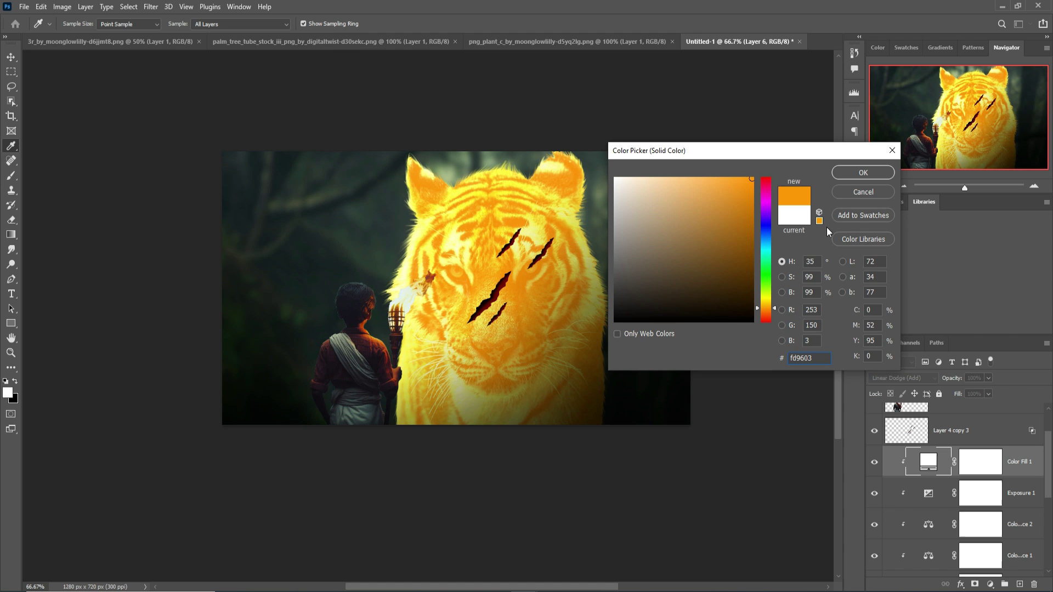
pyautogui.click(842, 175)
# Keep the orange fill off the dark fur by splitting its Underlying Layer black Blend If slider to 0 / 12
pyautogui.rightClick(928, 464)
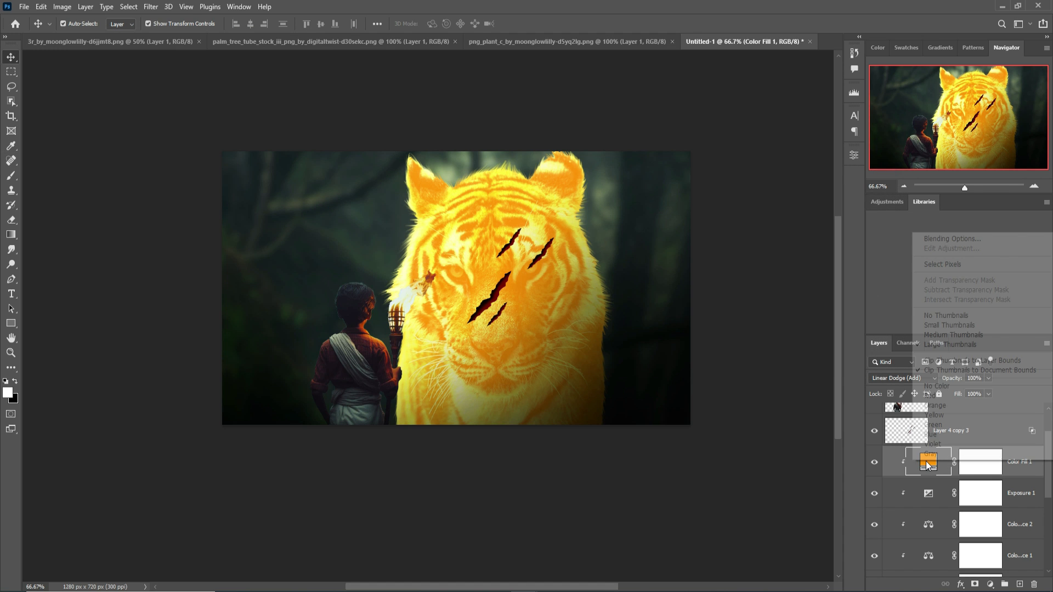
pyautogui.click(951, 240)
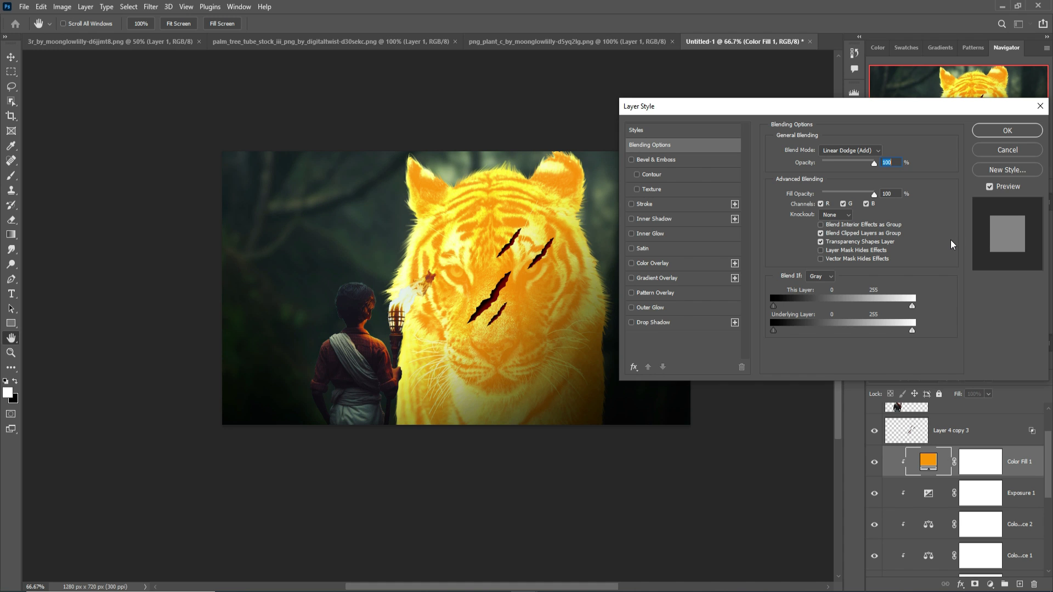
pyautogui.press('alt')
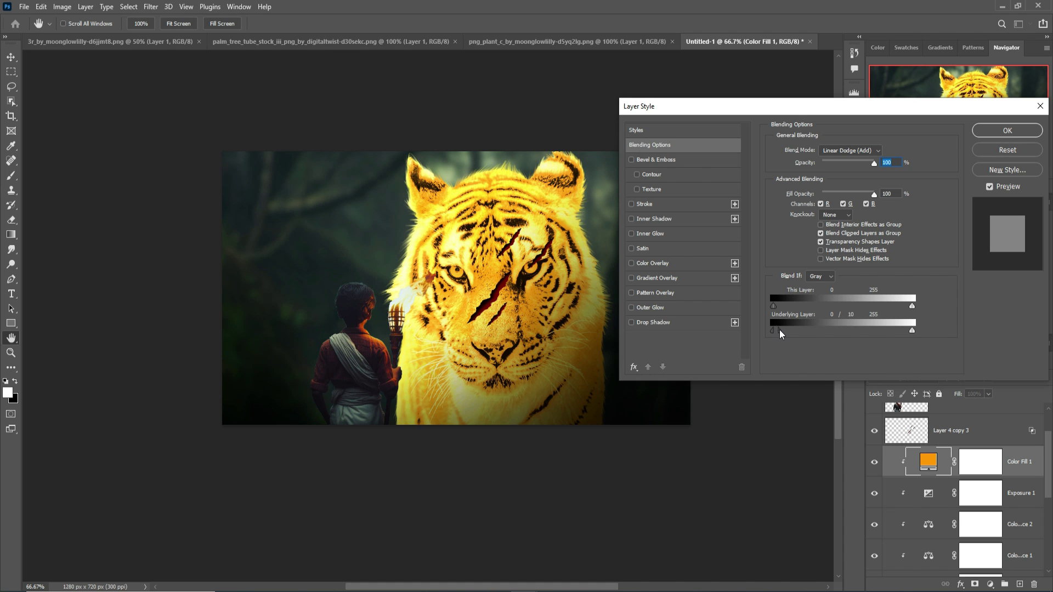
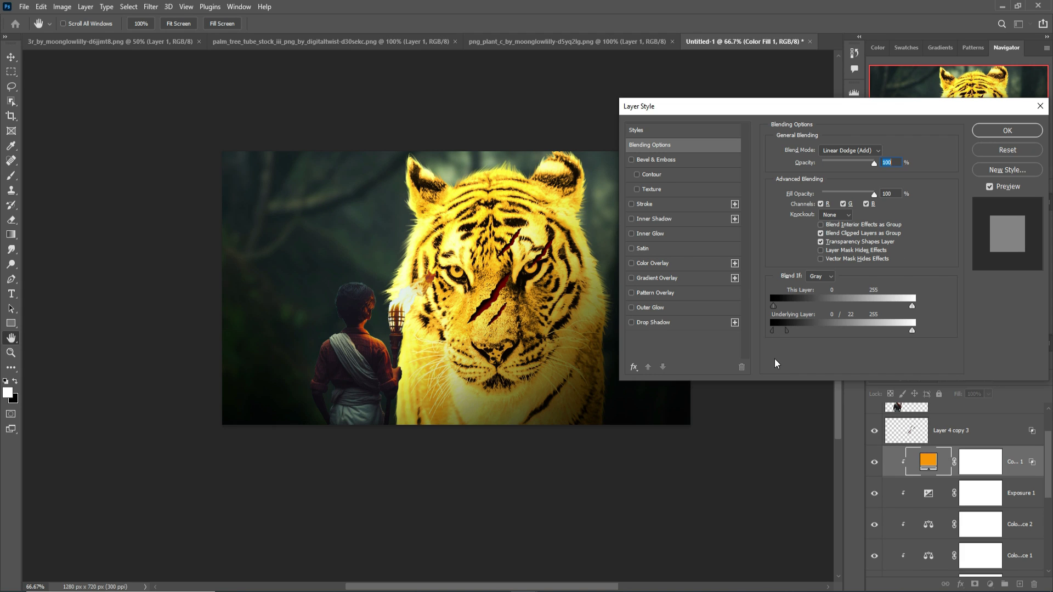
pyautogui.moveTo(786, 330); pyautogui.dragTo(781, 331)
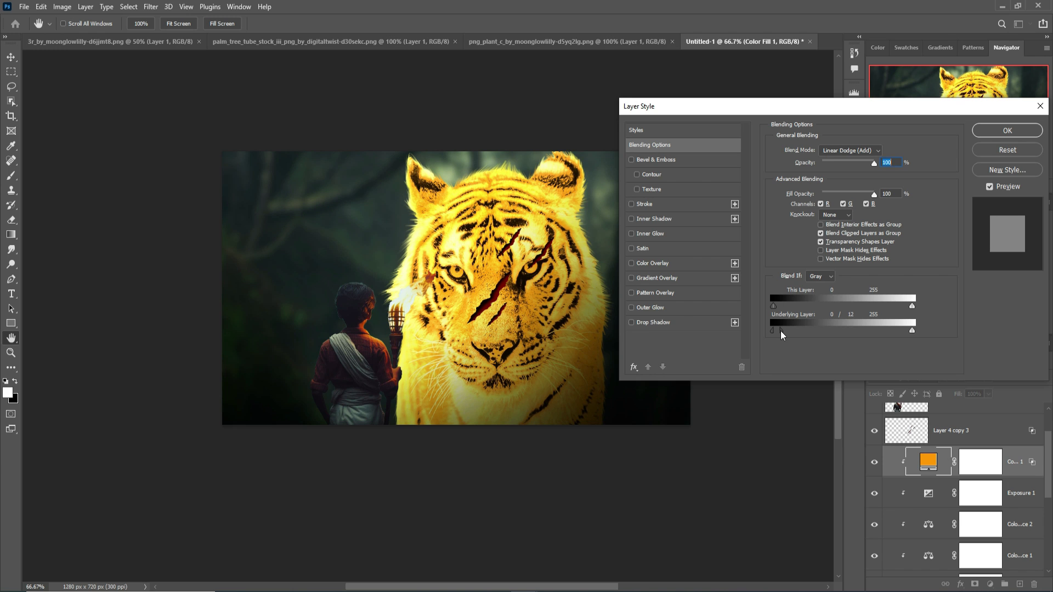
pyautogui.click(980, 129)
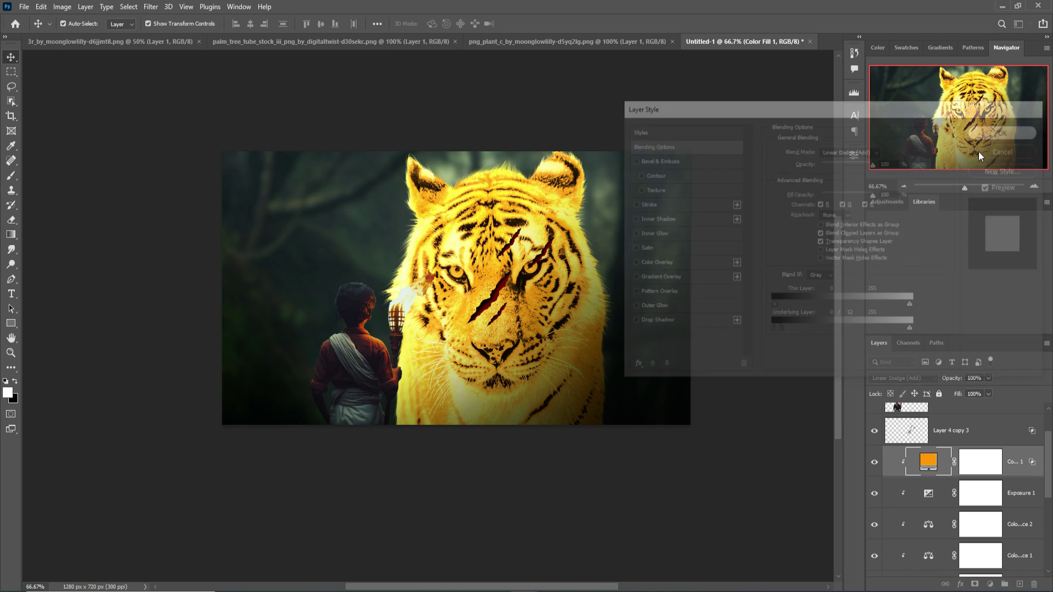
# Shift the tiger's fill colour to a deeper orange, fd7f03
pyautogui.doubleClick(934, 463)
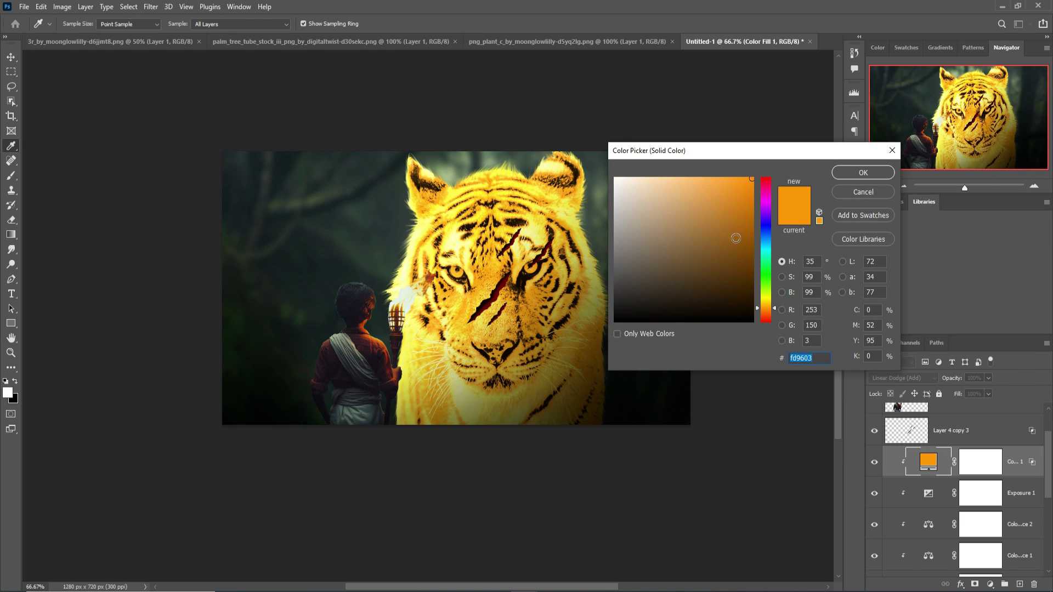
pyautogui.moveTo(775, 309); pyautogui.dragTo(777, 311)
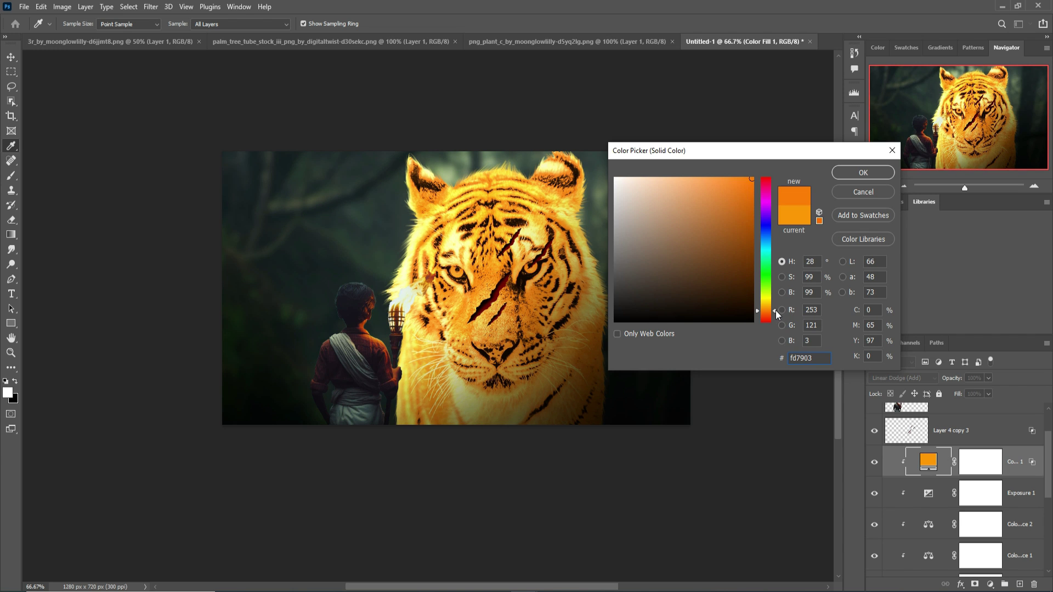
pyautogui.click(775, 311)
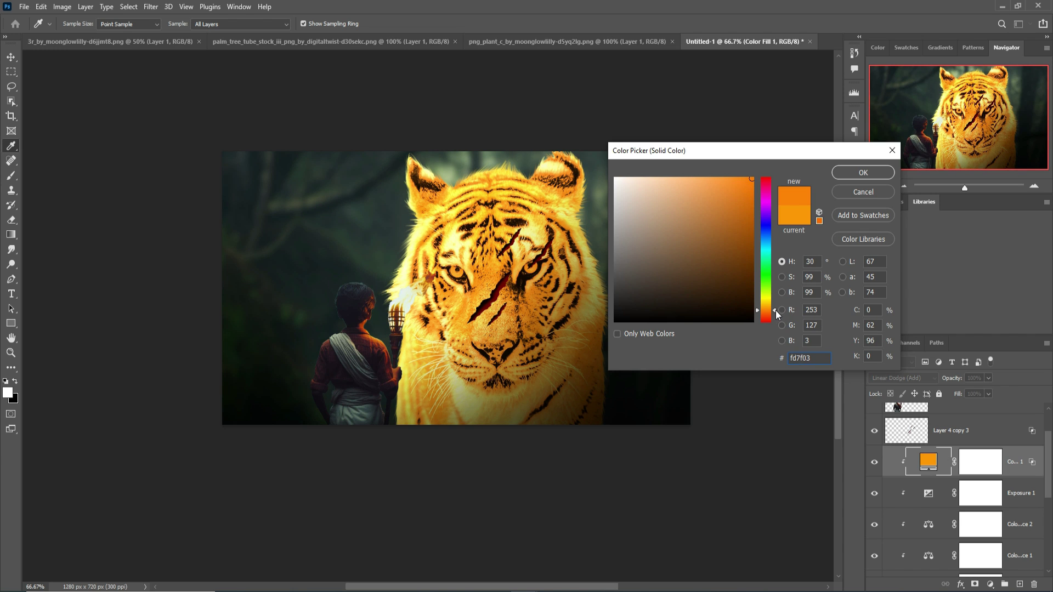
pyautogui.click(853, 173)
# Invert the orange fill's mask and paint white with a reduced soft brush to light the tiger's torch-side face, nose and chin
pyautogui.click(984, 462)
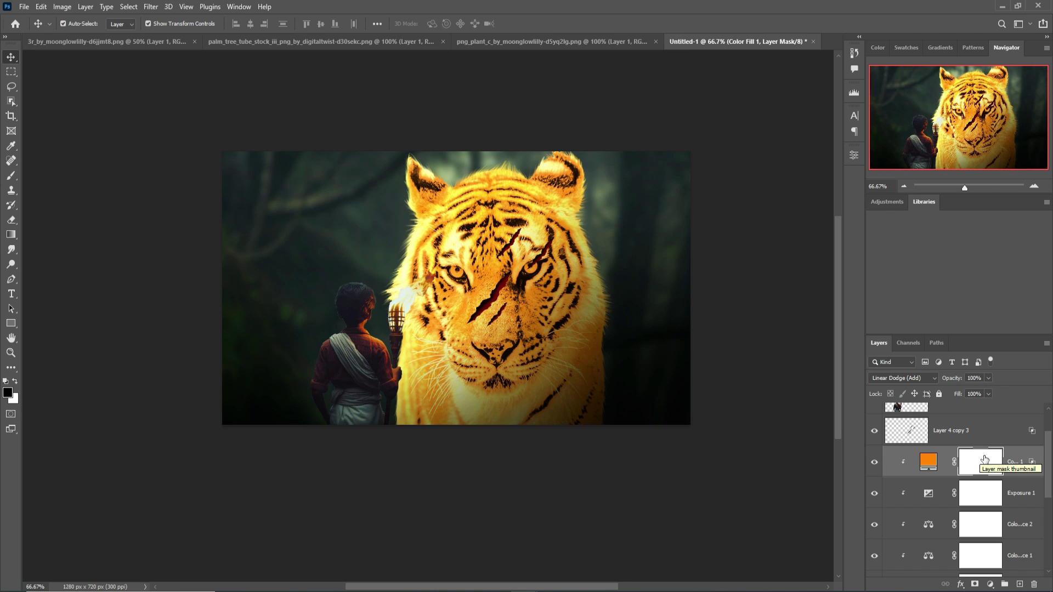
pyautogui.hotkey('ctrl', 'i')
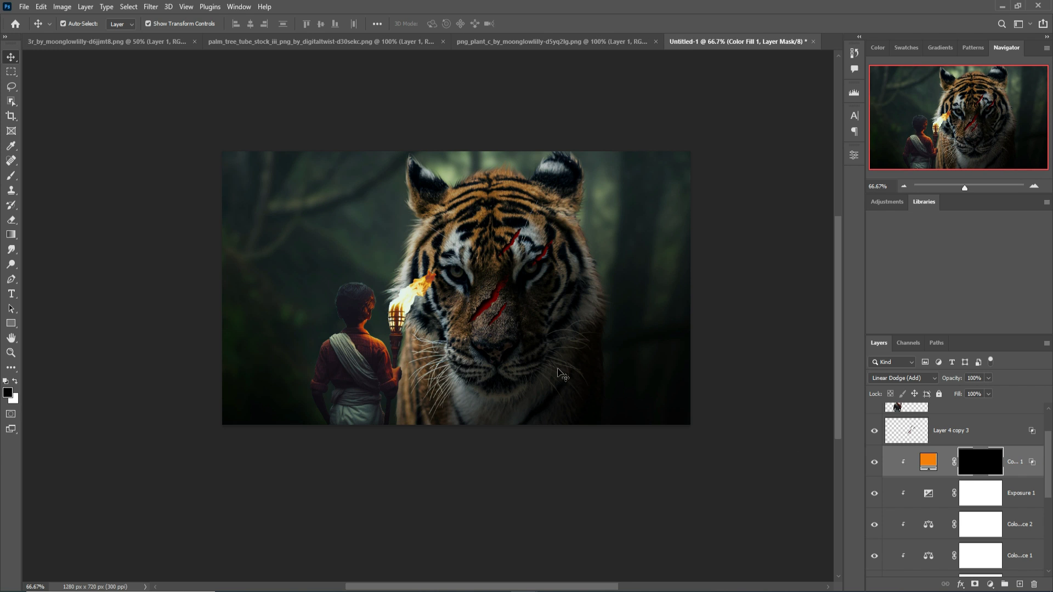
pyautogui.click(11, 176)
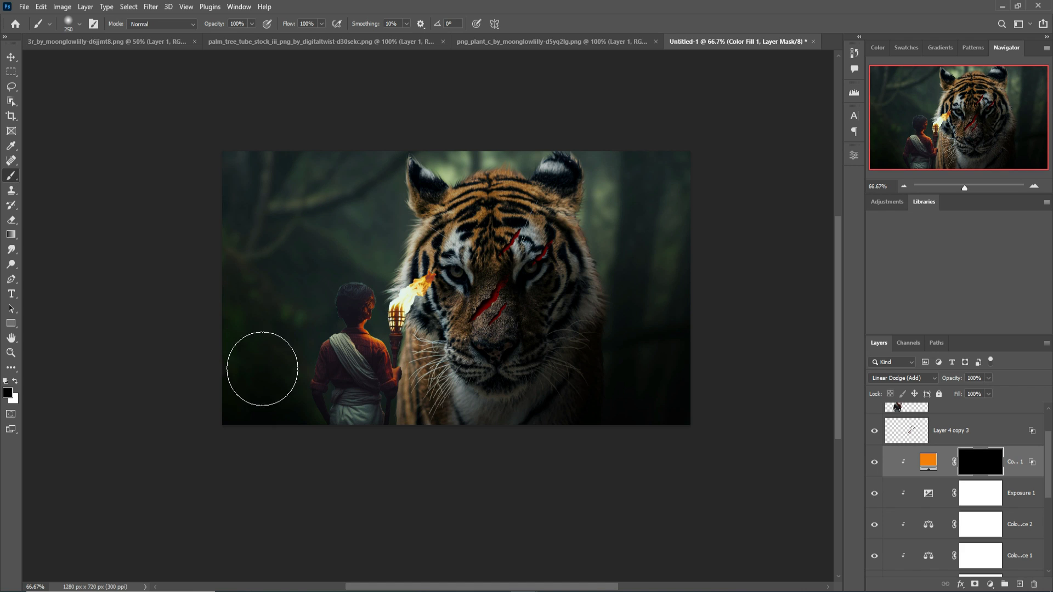
pyautogui.hotkey('ctrl', '+')
pyautogui.hotkey('ctrl', '+')
pyautogui.hotkey('ctrl', '+')
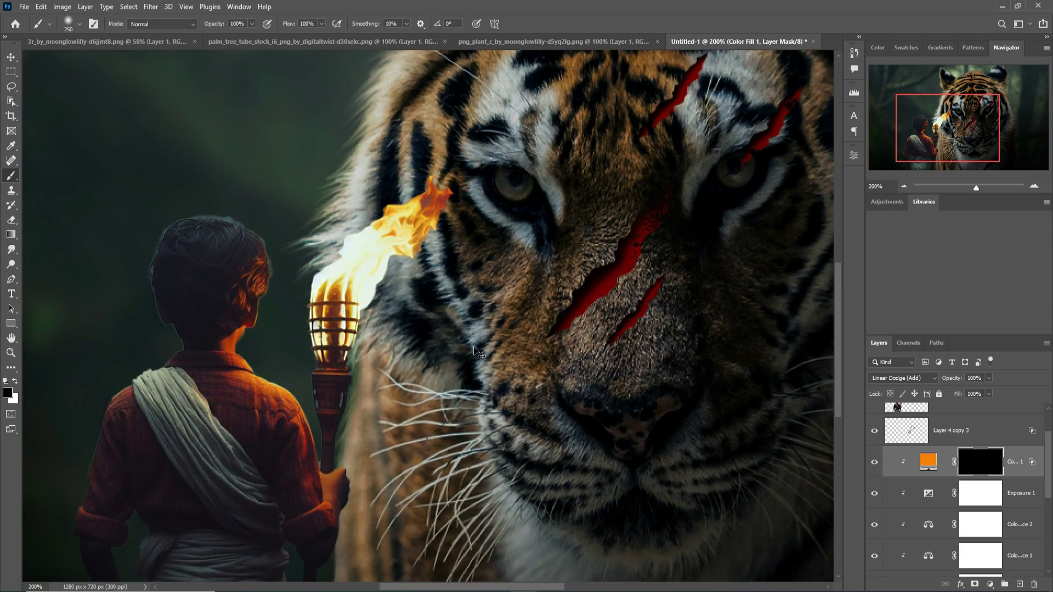
pyautogui.press('[')
pyautogui.press('[')
pyautogui.press('[')
pyautogui.press('[')
pyautogui.press('[')
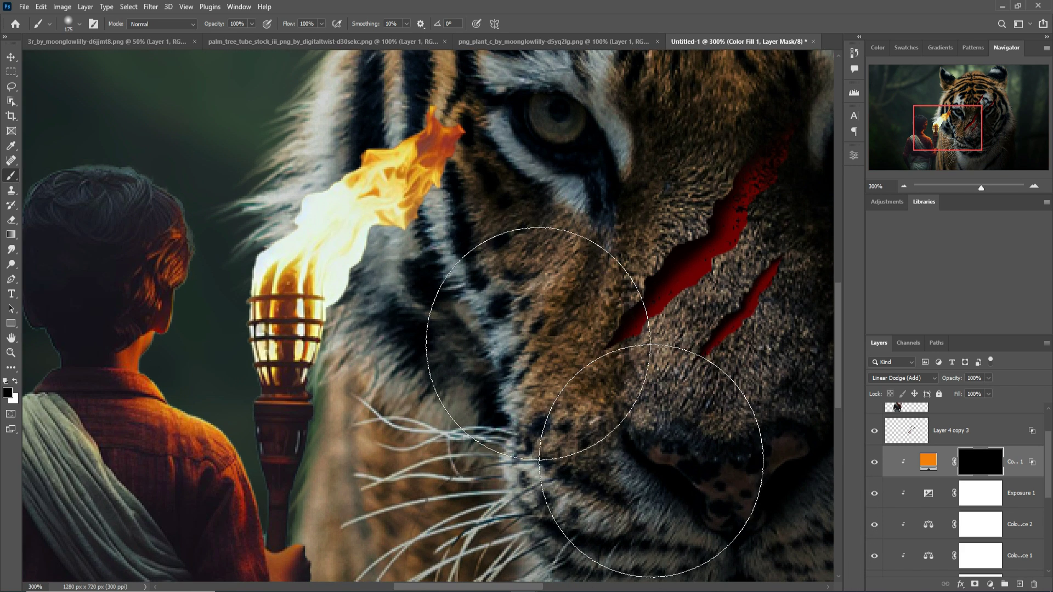
pyautogui.press('[')
pyautogui.press('[')
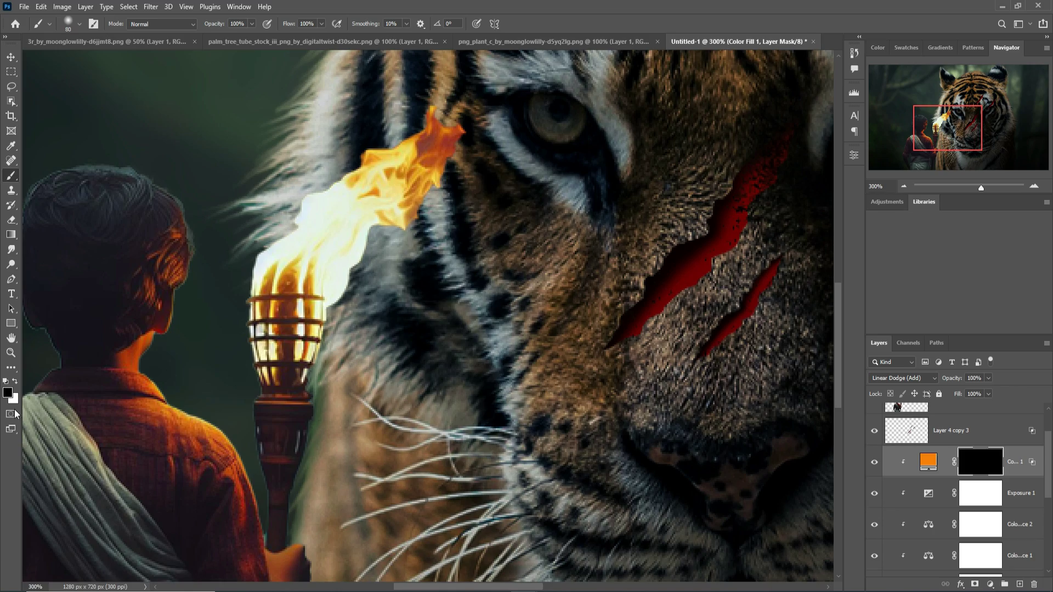
pyautogui.moveTo(417, 60); pyautogui.dragTo(689, 430)
pyautogui.scroll(3, 398, 322)
pyautogui.scroll(-5, 398, 322)
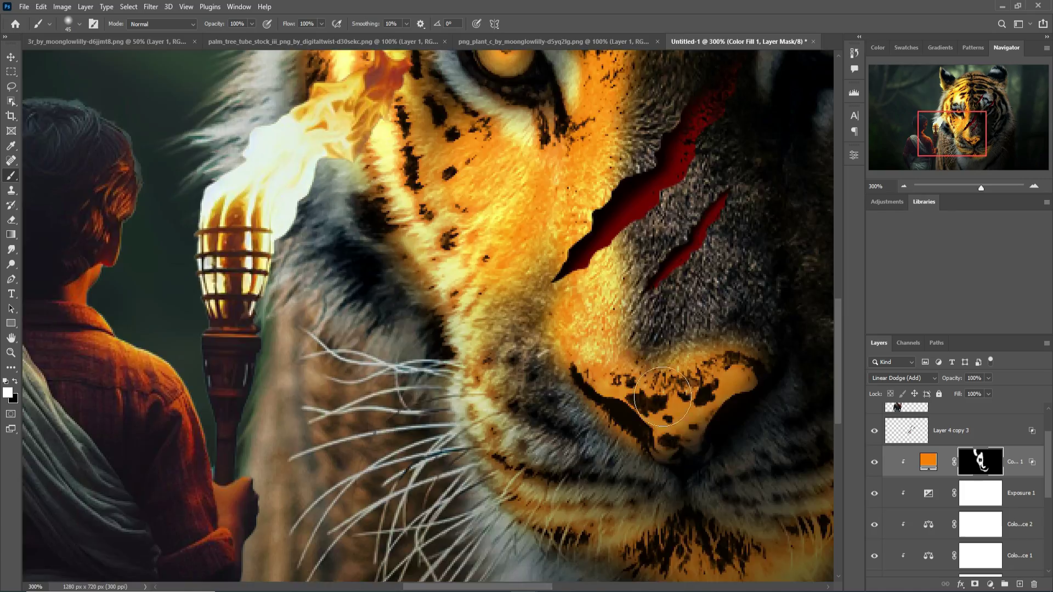
# Refine the torch light on the tiger's face by painting black and white on the mask with a 30 px brush at 38% opacity
pyautogui.hotkey('ctrl', '1')
pyautogui.moveTo(568, 427); pyautogui.dragTo(483, 378)
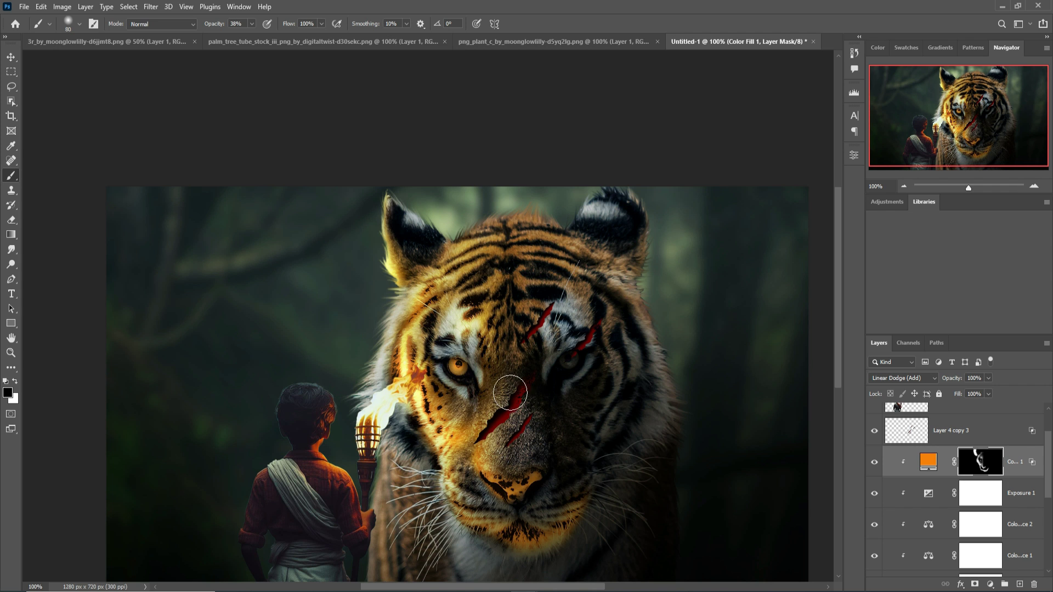
pyautogui.press('[')
pyautogui.press('[')
pyautogui.press('[')
pyautogui.press('[')
pyautogui.press('[')
pyautogui.press('[')
pyautogui.press('[')
pyautogui.press('[')
pyautogui.press('x')
pyautogui.moveTo(467, 494); pyautogui.dragTo(481, 494)
pyautogui.press('x')
pyautogui.hotkey('ctrl', '+')
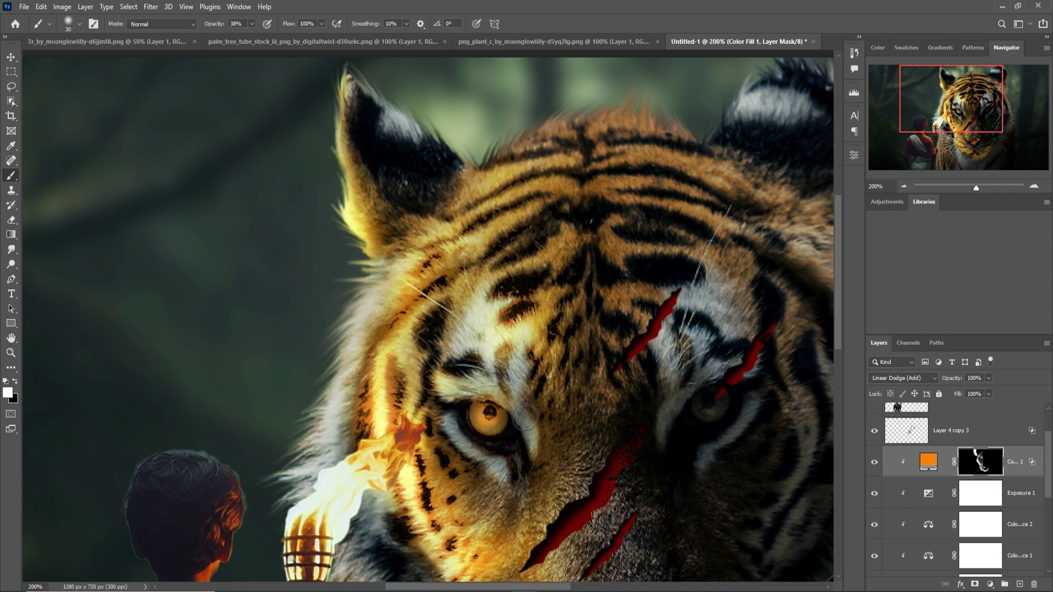
pyautogui.scroll(-3, 428, 315)
pyautogui.click(11, 368)
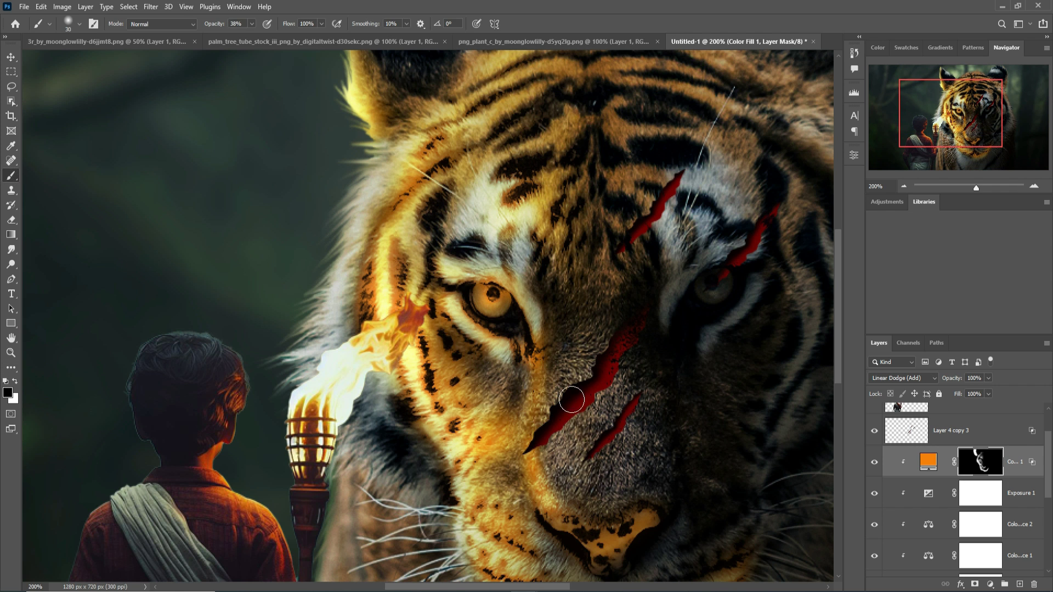
pyautogui.press('x')
# Add a clipped Exposure adjustment above the orange fill with Exposure +0.67, and select its layer mask
pyautogui.press('v')
pyautogui.click(928, 462)
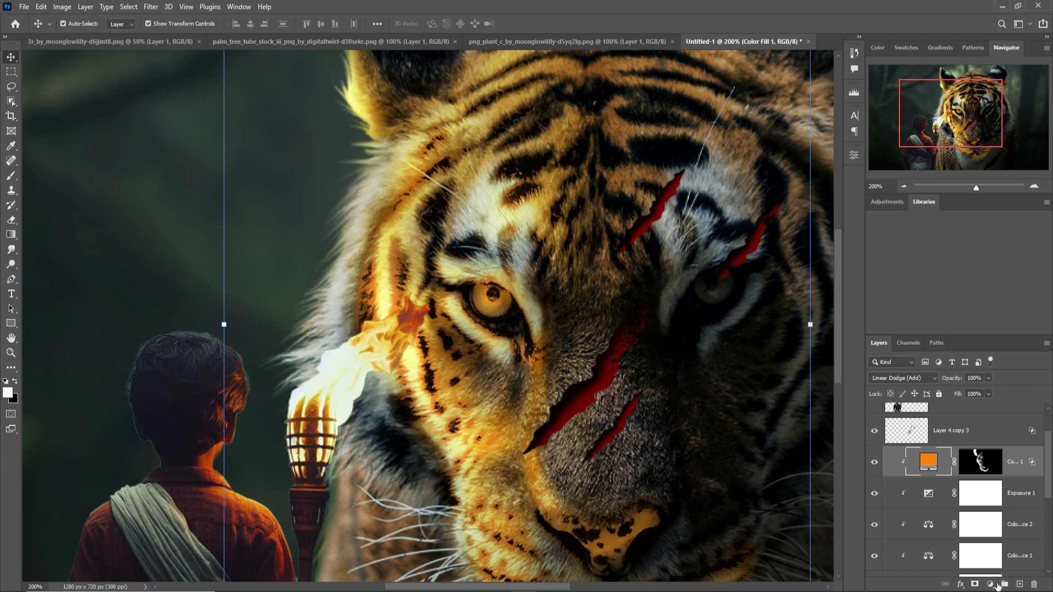
pyautogui.click(997, 585)
pyautogui.click(1001, 449)
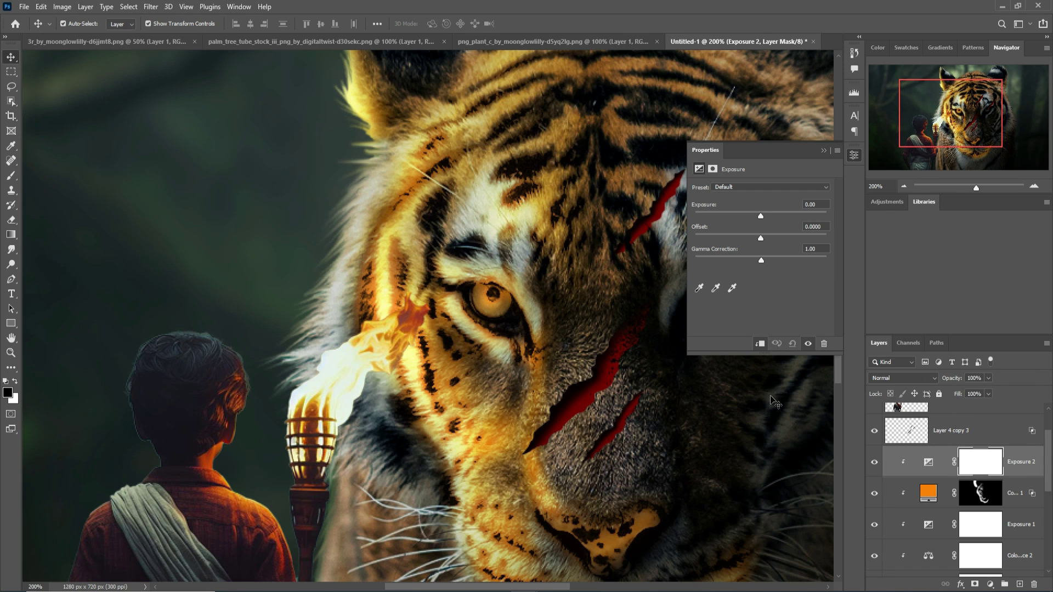
pyautogui.moveTo(762, 219); pyautogui.dragTo(768, 218)
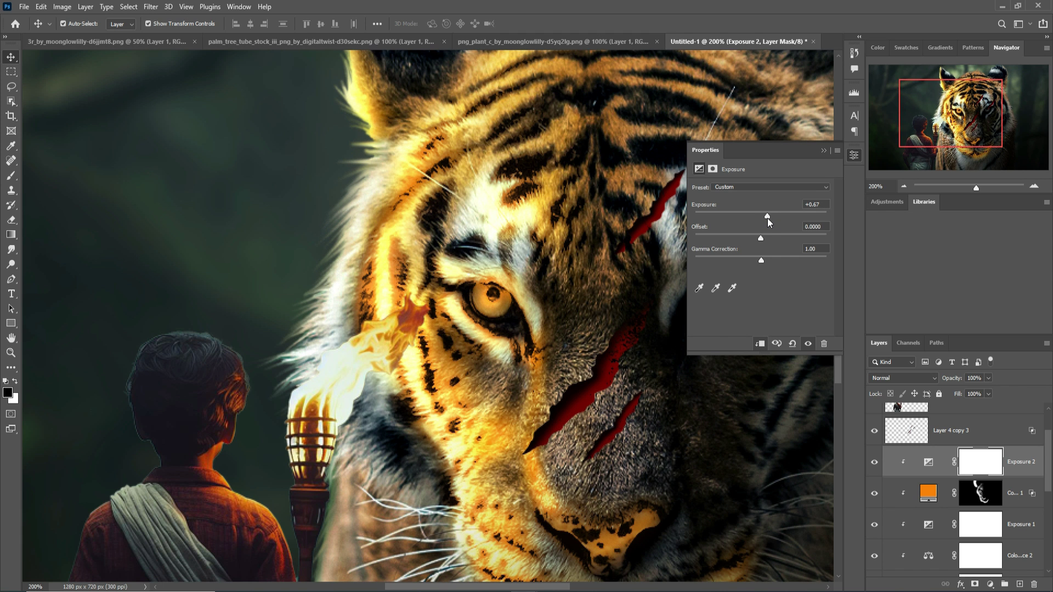
pyautogui.click(982, 466)
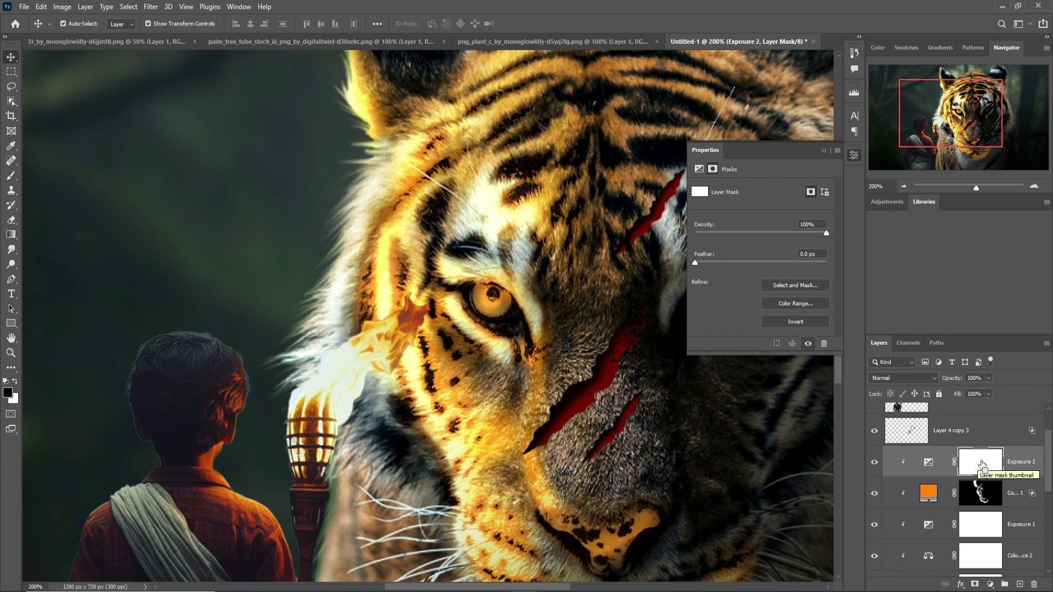
# Invert the second exposure layer's mask and paint white with a soft 38% brush over the tiger's torch-side eye, cheek and forehead
pyautogui.hotkey('ctrl', 'i')
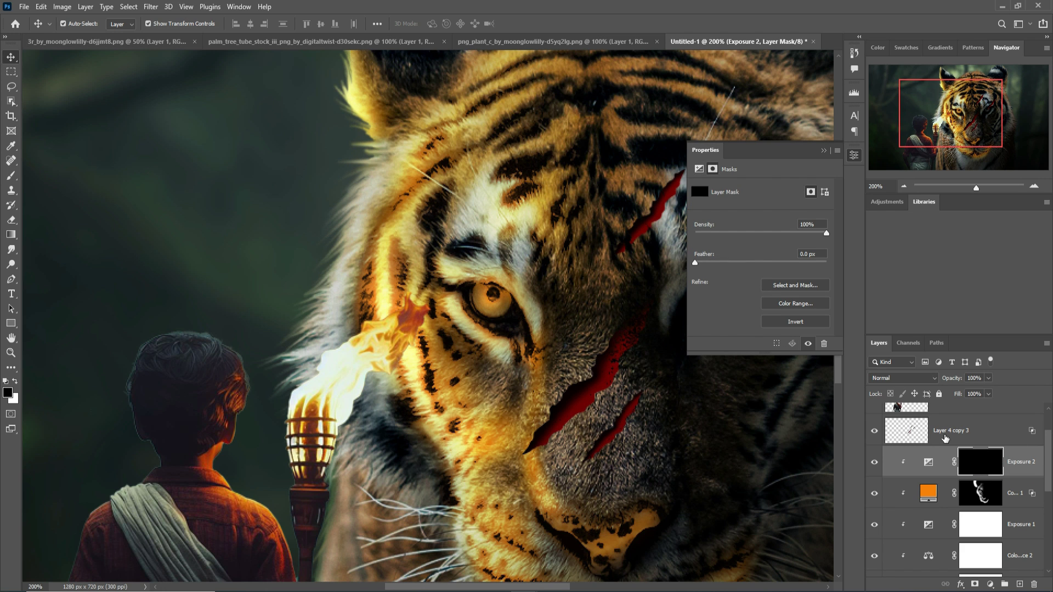
pyautogui.click(824, 151)
pyautogui.press('b')
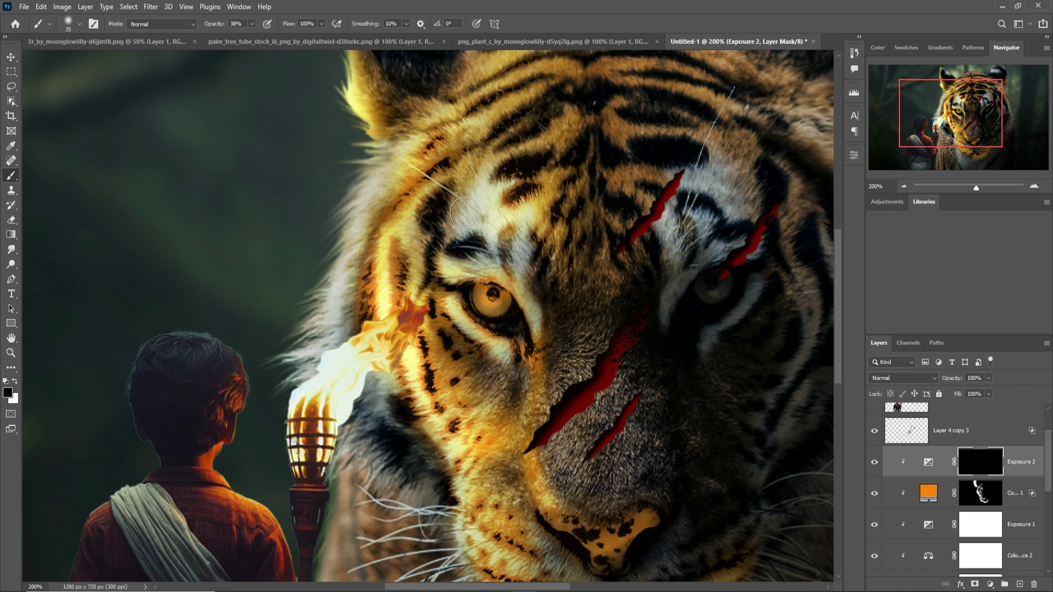
pyautogui.press('[')
pyautogui.click(15, 381)
pyautogui.moveTo(516, 281)
pyautogui.mouseDown()
pyautogui.moveTo(549, 310)
pyautogui.moveTo(554, 348)
pyautogui.moveTo(548, 511)
pyautogui.moveTo(370, 100)
pyautogui.moveTo(433, 236)
pyautogui.moveTo(400, 186)
pyautogui.mouseUp()
pyautogui.moveTo(491, 258); pyautogui.dragTo(548, 127)
# Raise the brush opacity to 64% and paint further white highlights on the exposure mask across the tiger's torch-lit face and muzzle
pyautogui.scroll(-5, 644, 207)
pyautogui.moveTo(251, 23); pyautogui.dragTo(259, 40)
pyautogui.moveTo(543, 277)
pyautogui.mouseDown()
pyautogui.moveTo(576, 379)
pyautogui.moveTo(652, 477)
pyautogui.moveTo(774, 454)
pyautogui.mouseUp()
pyautogui.scroll(2, 655, 466)
pyautogui.moveTo(658, 187)
pyautogui.mouseDown()
pyautogui.moveTo(607, 291)
pyautogui.moveTo(591, 294)
pyautogui.moveTo(640, 513)
pyautogui.moveTo(553, 459)
pyautogui.mouseUp()
pyautogui.hotkey('ctrl', '0')
pyautogui.press('v')
# Add a Curves adjustment clipped to the tiger above the second exposure layer and nudge a midtone point on its RGB curve
pyautogui.click(928, 462)
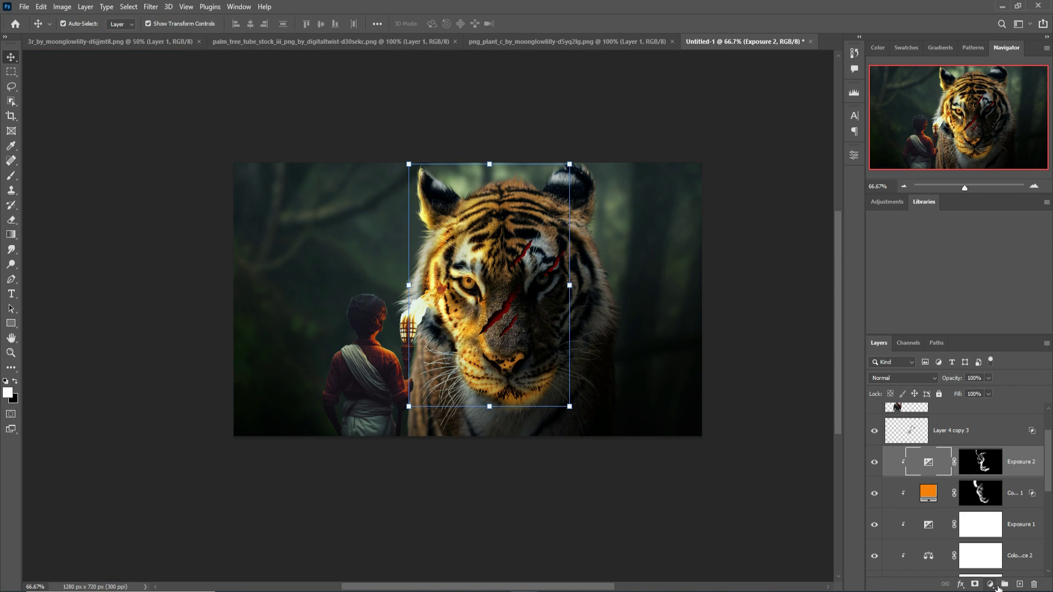
pyautogui.click(990, 584)
pyautogui.click(999, 440)
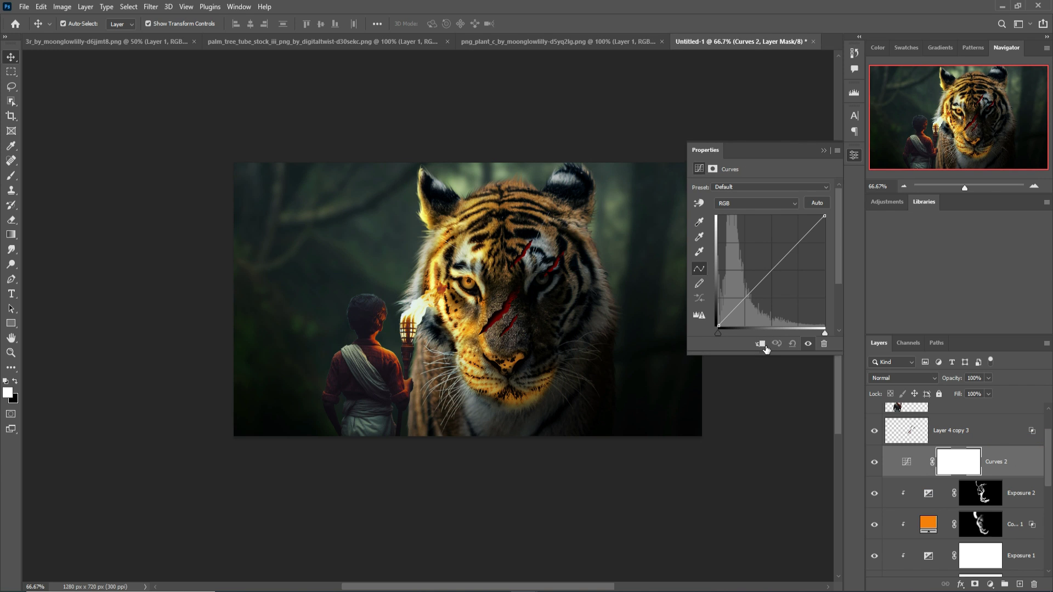
pyautogui.click(792, 346)
pyautogui.click(775, 270)
pyautogui.press('Right')
pyautogui.press('Right')
pyautogui.press('Right')
pyautogui.press('Right')
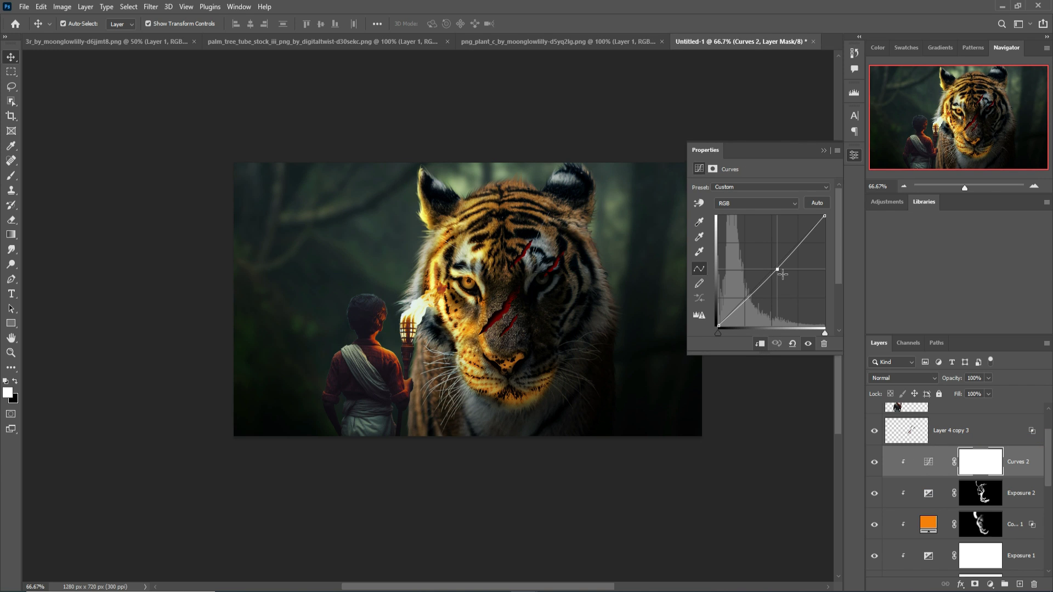
pyautogui.press('Left')
pyautogui.press('Left')
pyautogui.press('Left')
pyautogui.press('Left')
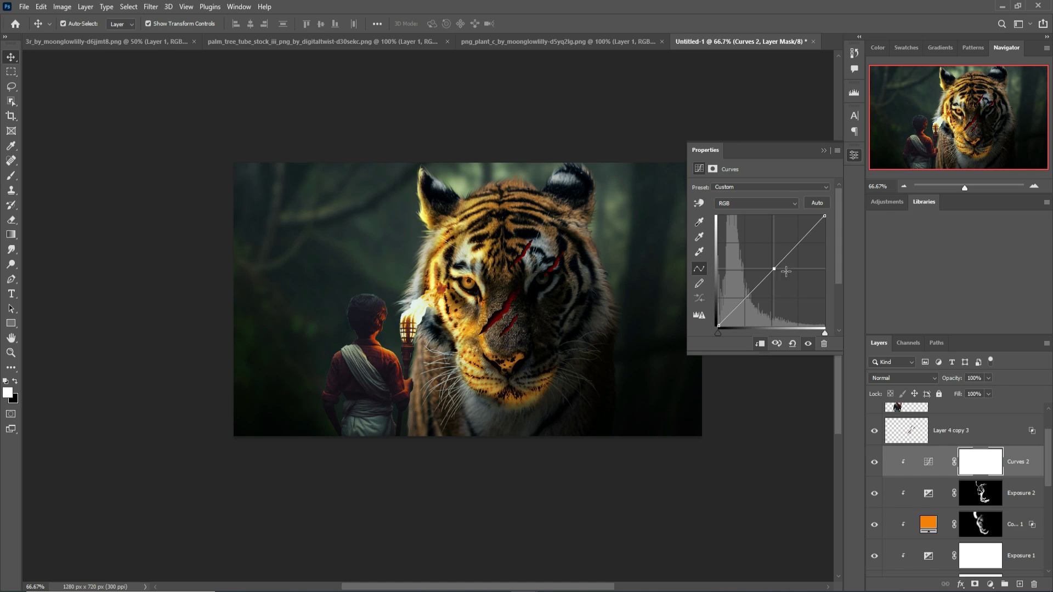
pyautogui.click(828, 150)
# Shift the tiger's orange fill to a redder orange, fd6d03
pyautogui.doubleClick(933, 528)
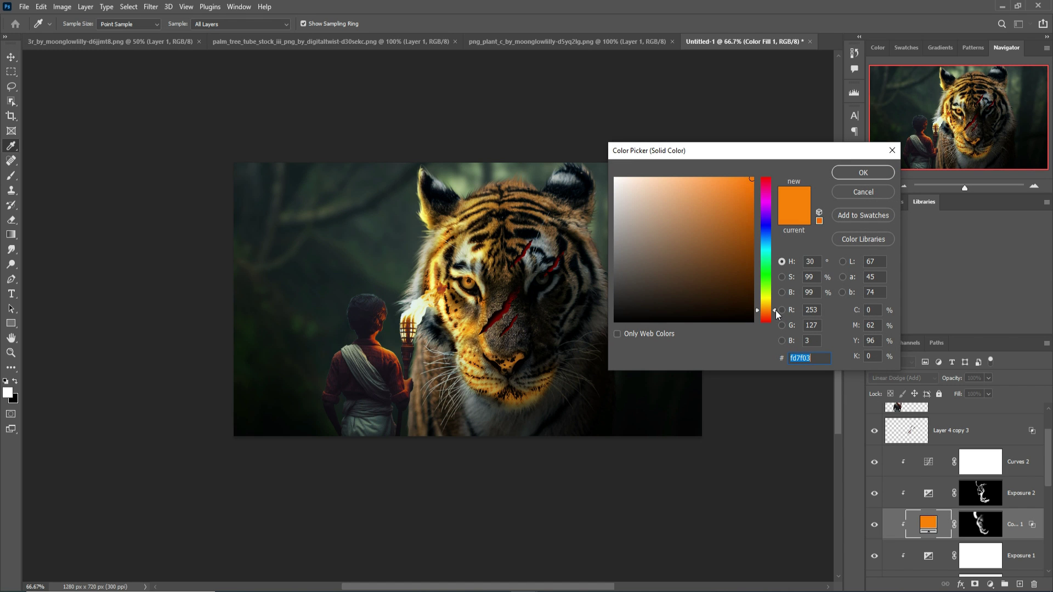
pyautogui.click(776, 312)
pyautogui.moveTo(779, 310); pyautogui.dragTo(778, 313)
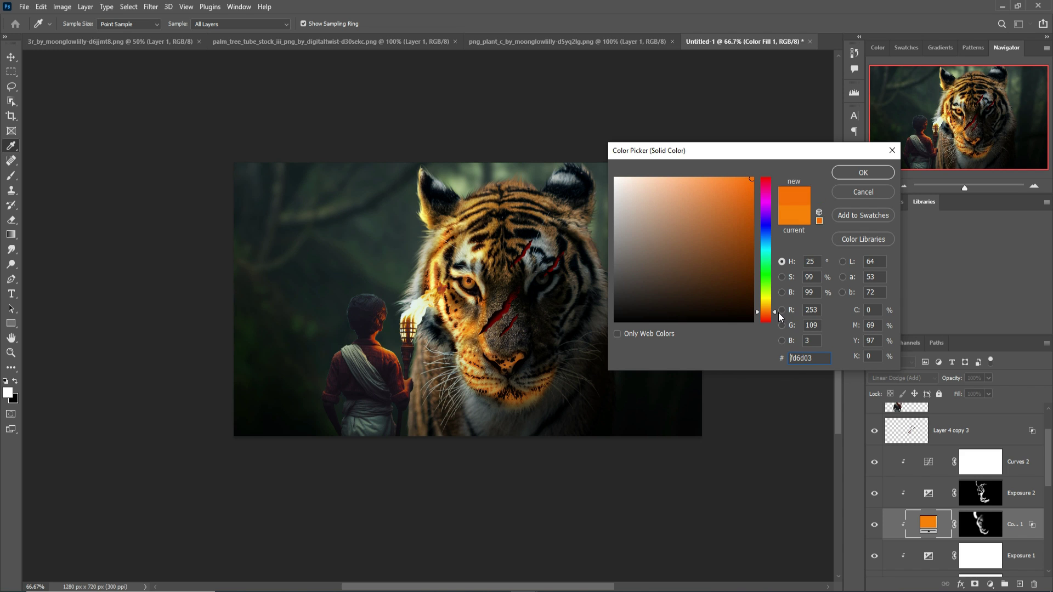
pyautogui.click(849, 175)
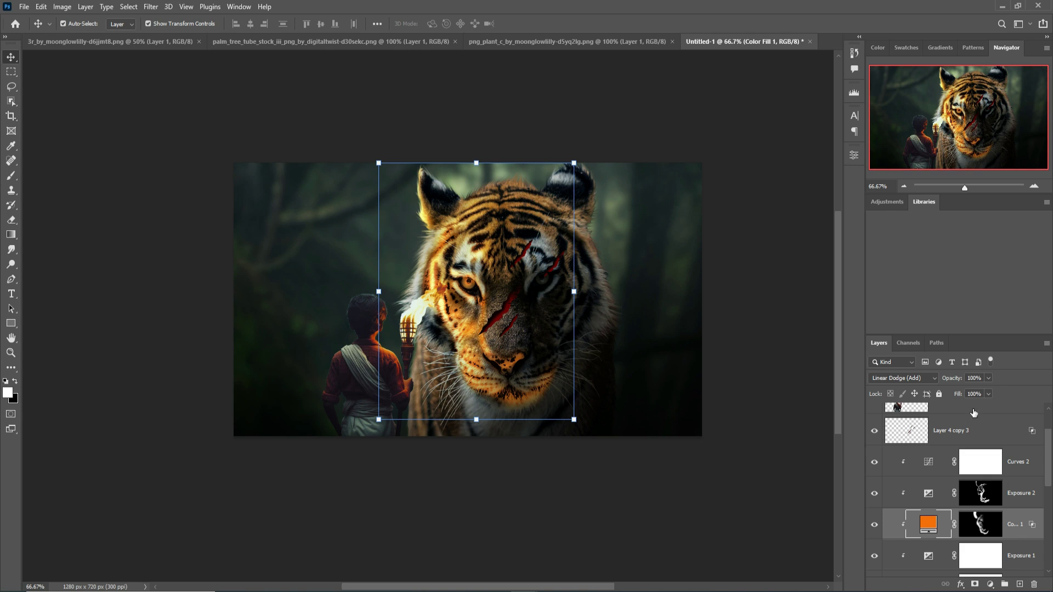
# Create a new layer, move it directly above the boy's layer and set its blend mode to Linear Dodge (Add)
pyautogui.click(1015, 462)
pyautogui.click(1020, 585)
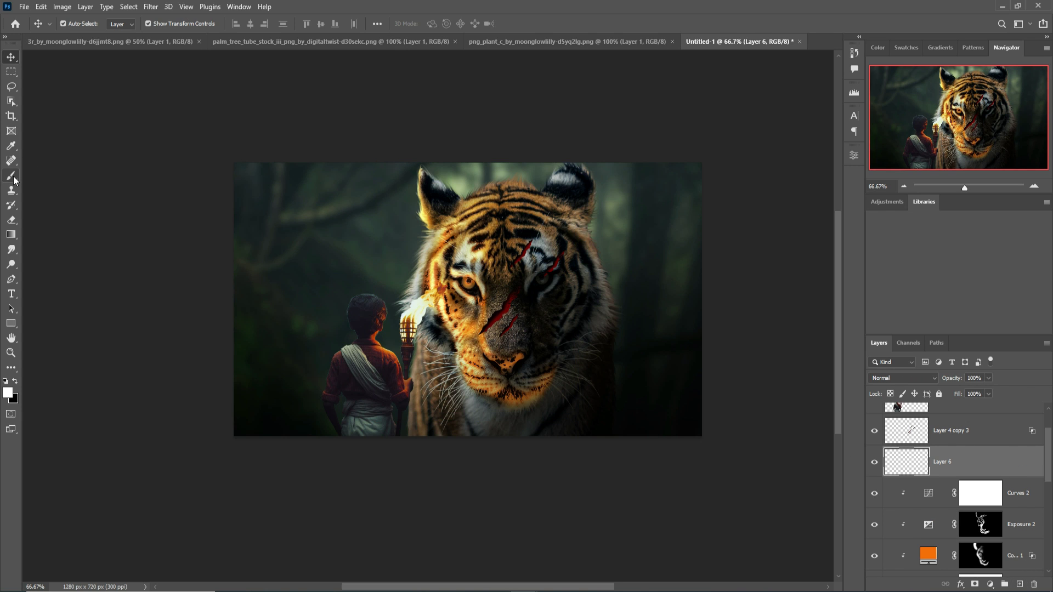
pyautogui.moveTo(986, 463); pyautogui.dragTo(977, 441)
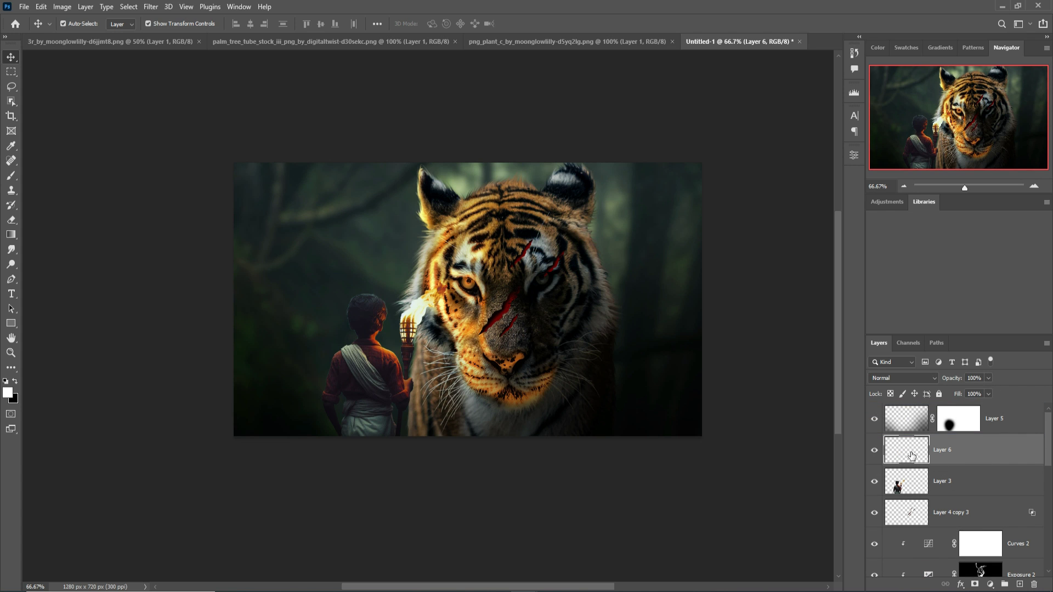
pyautogui.click(8, 180)
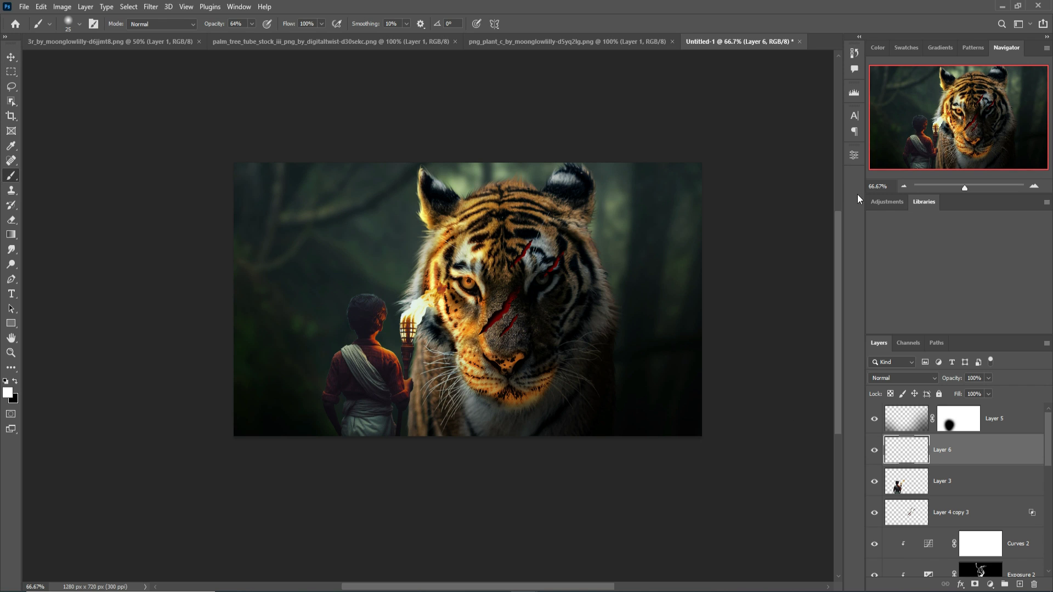
pyautogui.click(932, 379)
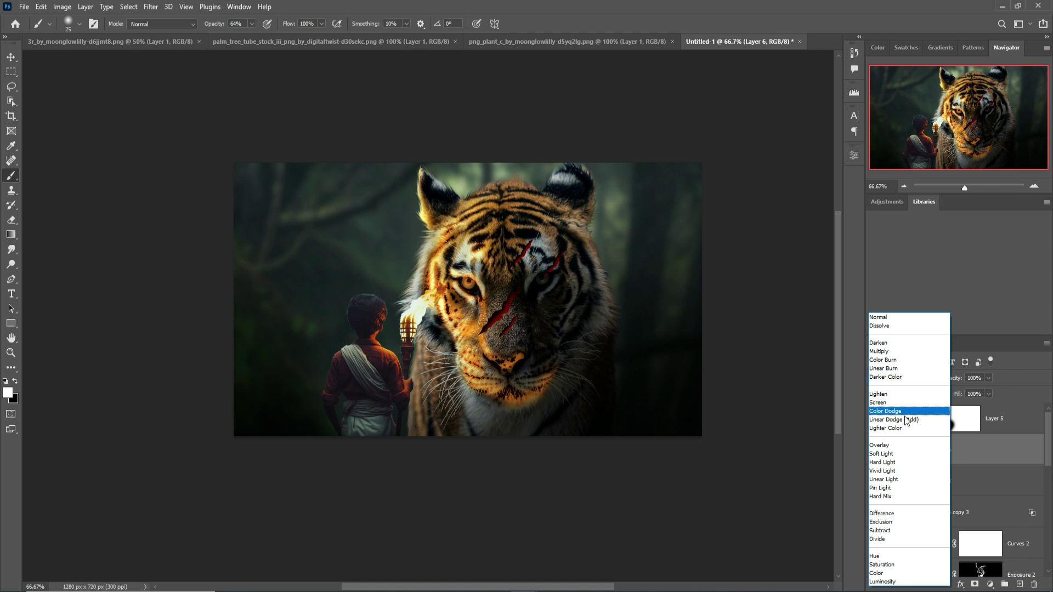
pyautogui.click(915, 421)
# Add a Solid Color fill above the boy's layer with the orange colour f77502
pyautogui.click(991, 584)
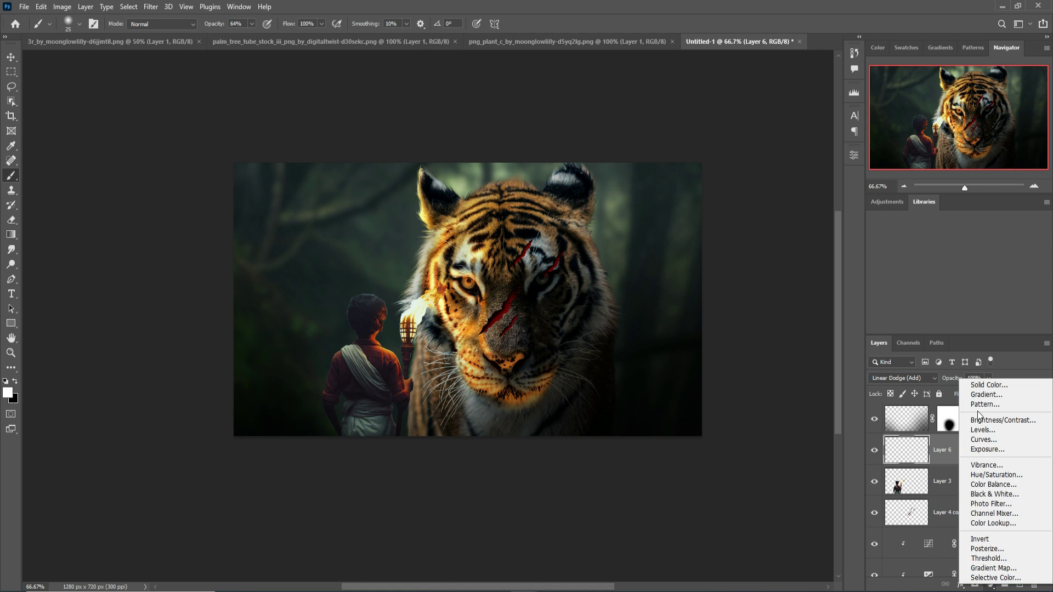
pyautogui.click(979, 389)
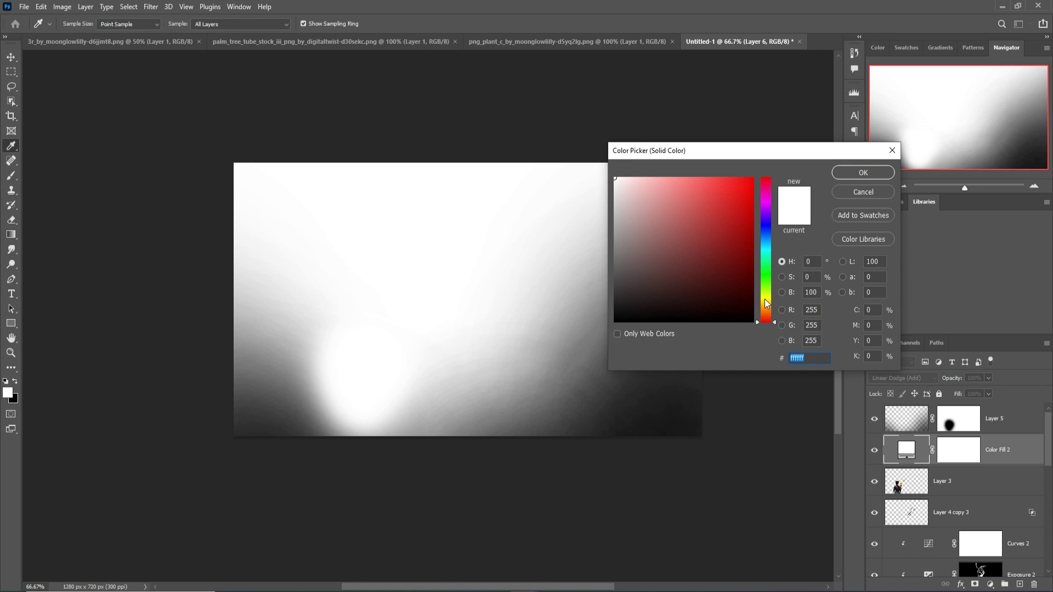
pyautogui.click(768, 304)
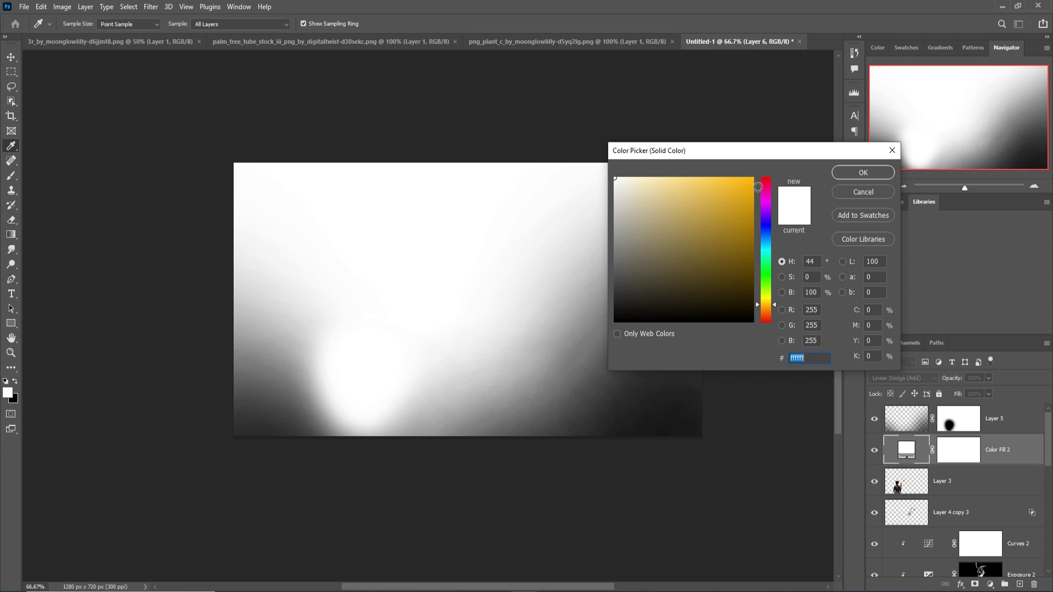
pyautogui.click(752, 182)
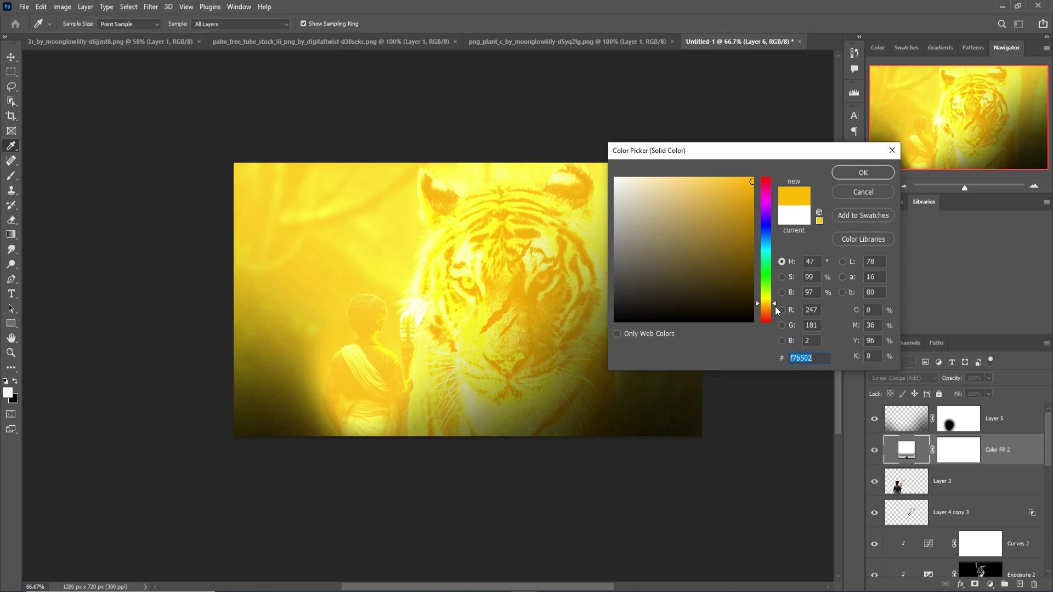
pyautogui.moveTo(775, 306); pyautogui.dragTo(777, 311)
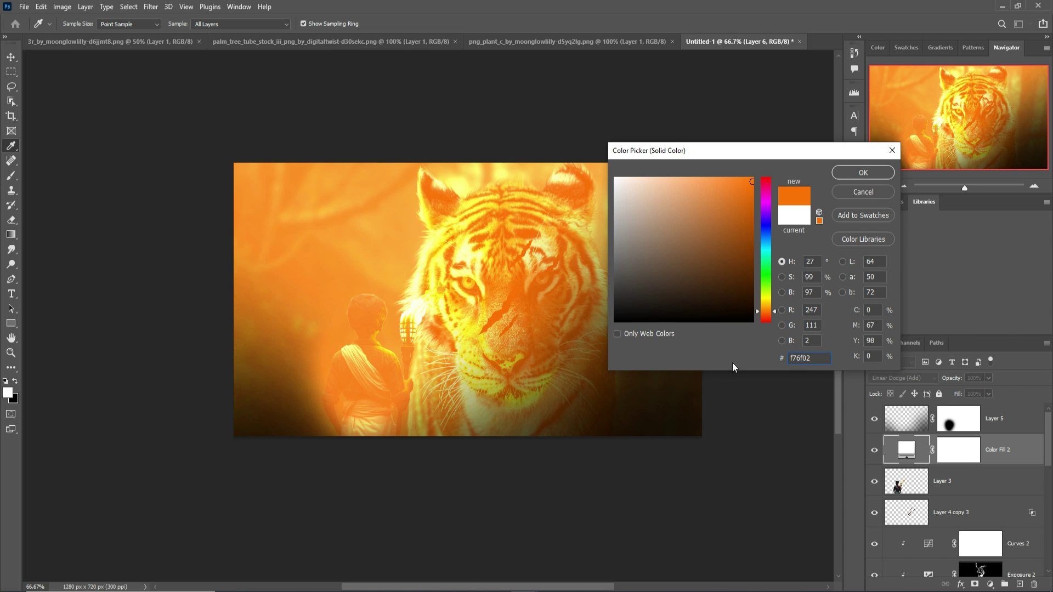
pyautogui.moveTo(778, 311); pyautogui.dragTo(773, 311)
pyautogui.click(853, 174)
# Shift the new fill's colour to a yellower orange, f78702
pyautogui.doubleClick(891, 458)
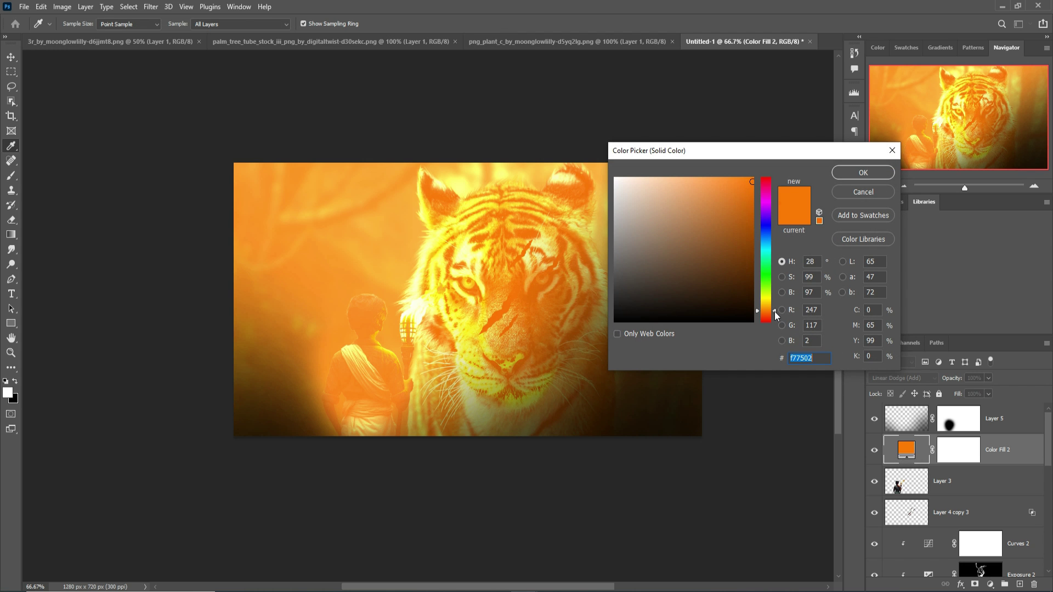
pyautogui.moveTo(775, 311); pyautogui.dragTo(774, 308)
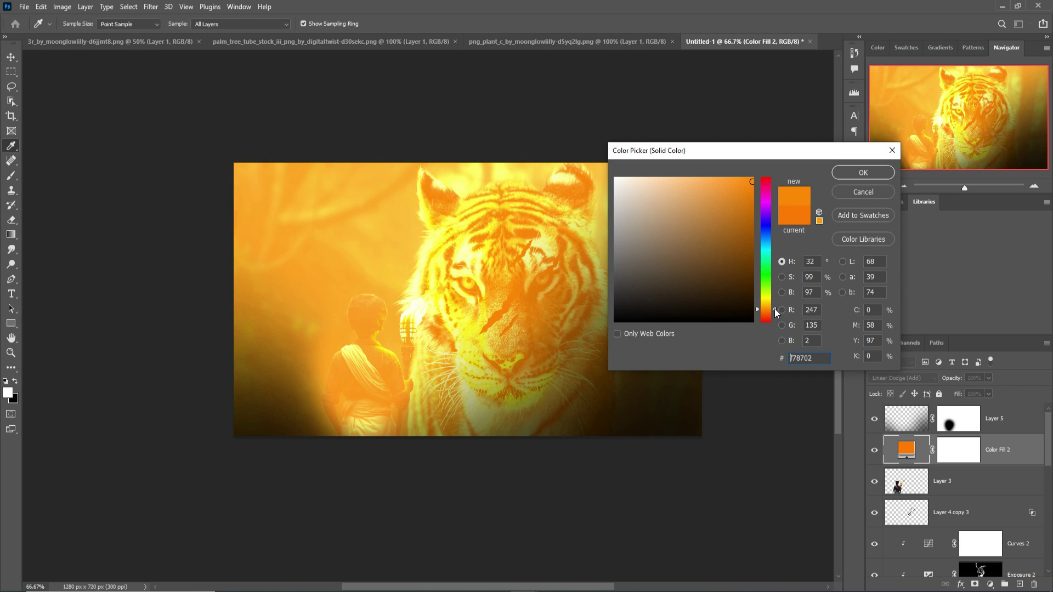
pyautogui.click(862, 173)
# Invert the new fill's mask and paint white around the torch flame with a large soft brush at 27% opacity for a glow
pyautogui.click(959, 449)
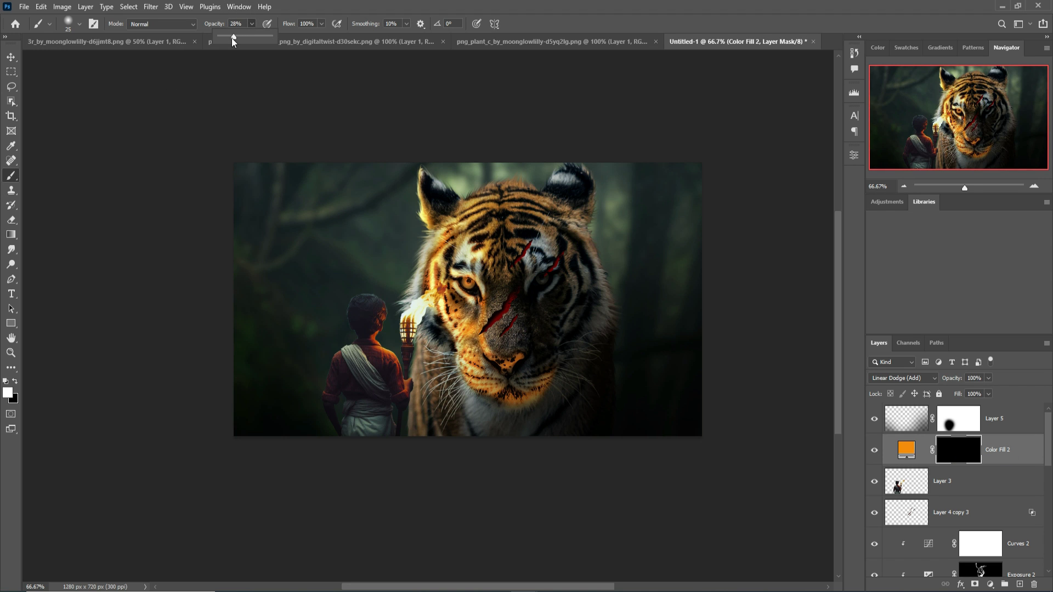
pyautogui.moveTo(230, 38); pyautogui.dragTo(233, 40)
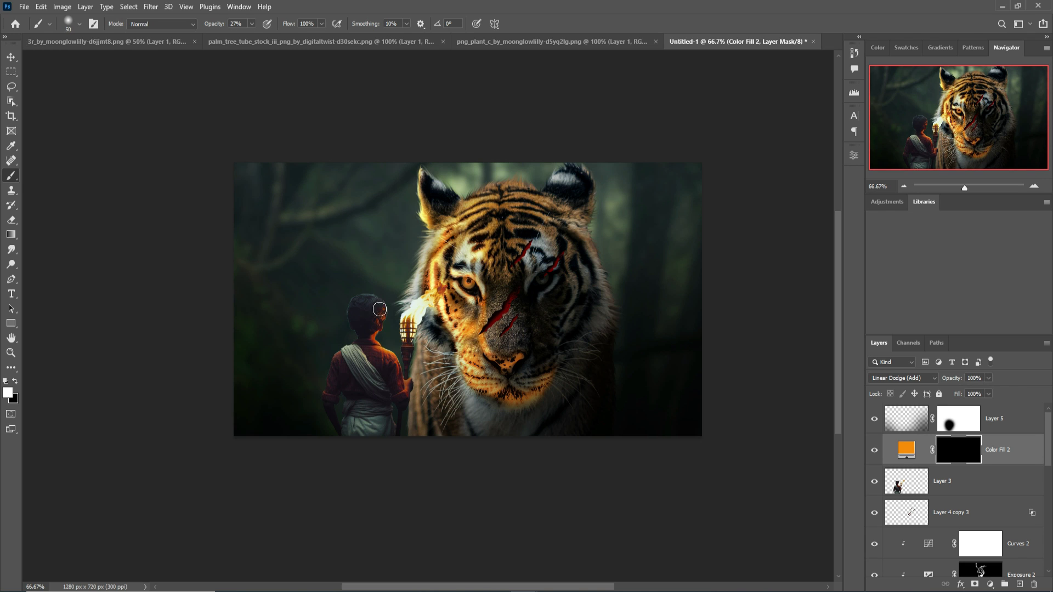
pyautogui.press(']')
pyautogui.press(']')
pyautogui.press(']')
pyautogui.press(']')
pyautogui.press(']')
pyautogui.press(']')
pyautogui.press(']')
pyautogui.press(']')
pyautogui.press(']')
pyautogui.press(']')
pyautogui.press('[')
pyautogui.moveTo(448, 332)
pyautogui.mouseDown()
pyautogui.moveTo(428, 312)
pyautogui.moveTo(456, 316)
pyautogui.moveTo(433, 307)
pyautogui.moveTo(460, 321)
pyautogui.moveTo(430, 310)
pyautogui.moveTo(420, 329)
pyautogui.moveTo(455, 329)
pyautogui.mouseUp()
pyautogui.press(']')
pyautogui.press(']')
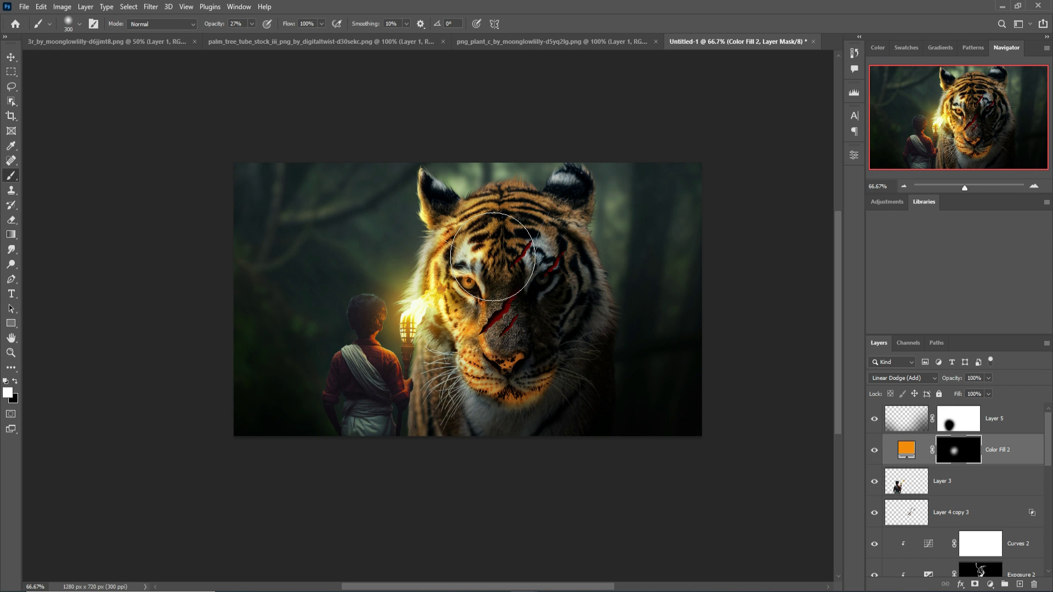
pyautogui.press('v')
pyautogui.hotkey('ctrl', '-')
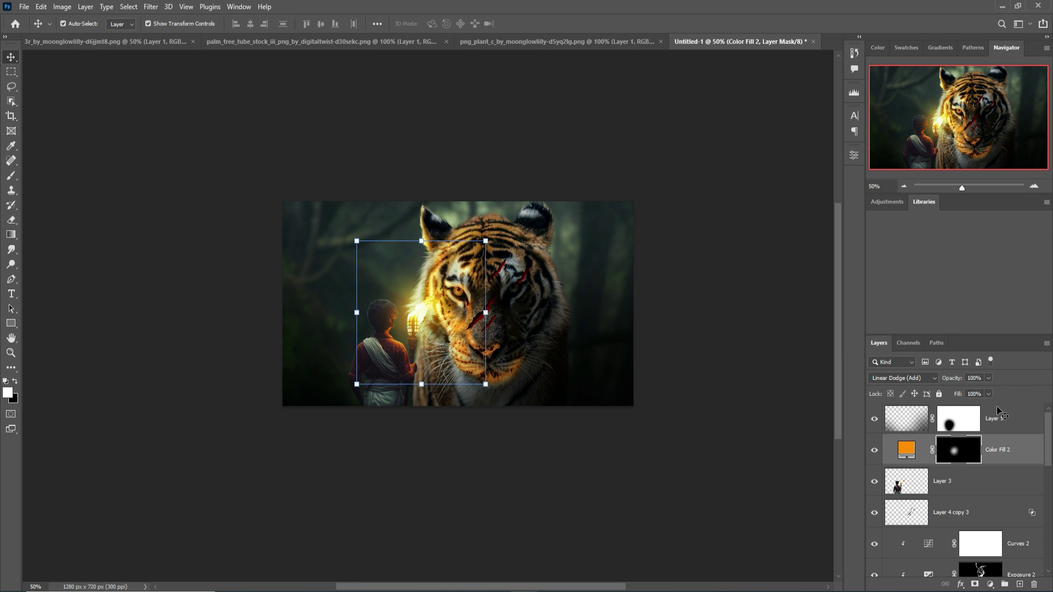
# Paint black on Layer 5 with a 300 to 500 px soft brush at 27% opacity to darken the scene's upper-right and right edges
pyautogui.click(929, 419)
pyautogui.click(17, 176)
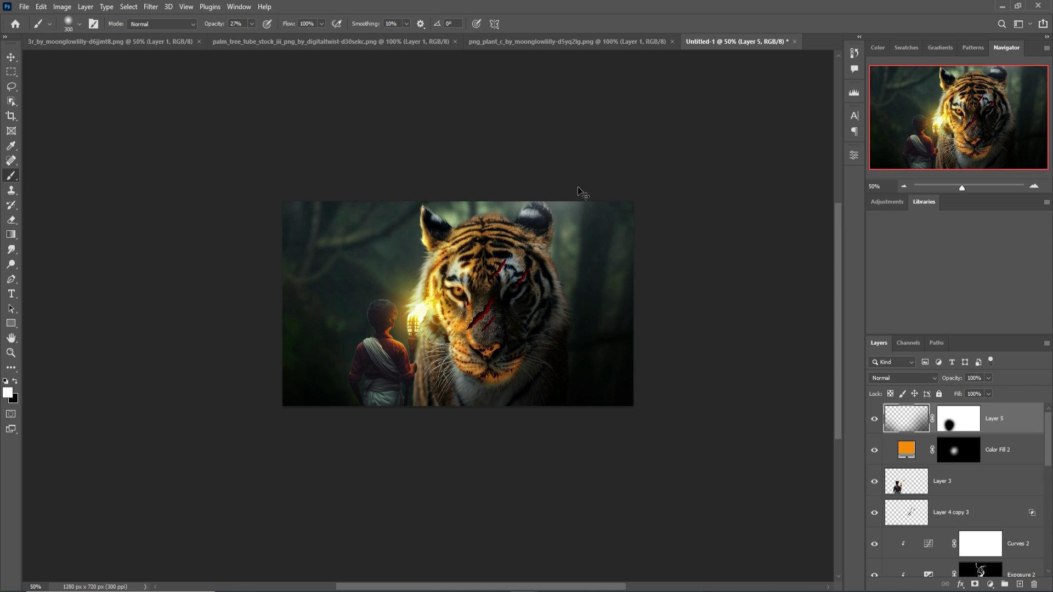
pyautogui.click(15, 381)
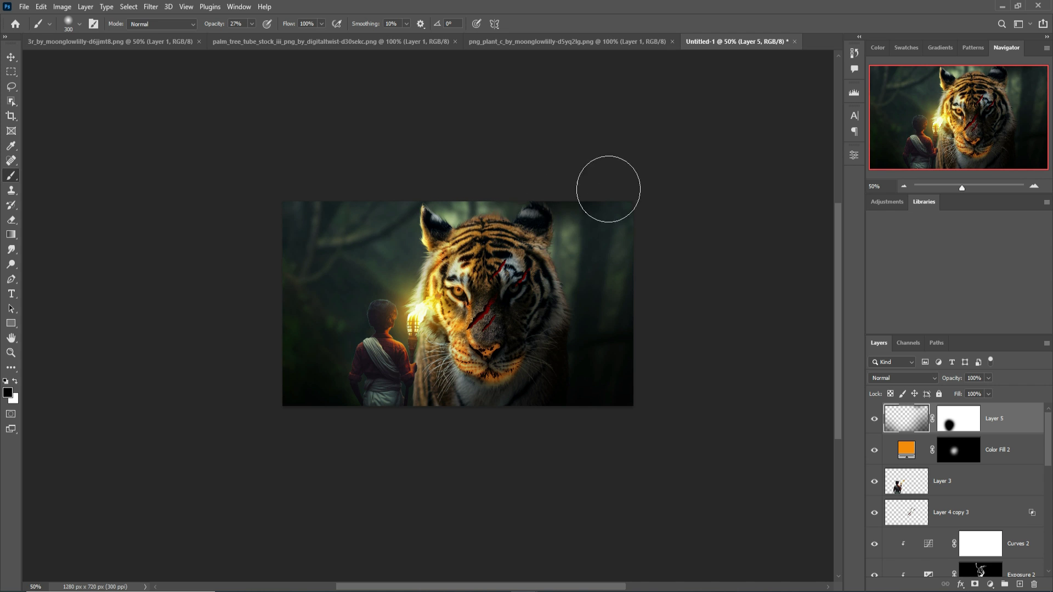
pyautogui.moveTo(609, 189)
pyautogui.mouseDown()
pyautogui.moveTo(567, 246)
pyautogui.moveTo(651, 244)
pyautogui.mouseUp()
pyautogui.press(']')
pyautogui.press(']')
pyautogui.moveTo(722, 329); pyautogui.dragTo(701, 319)
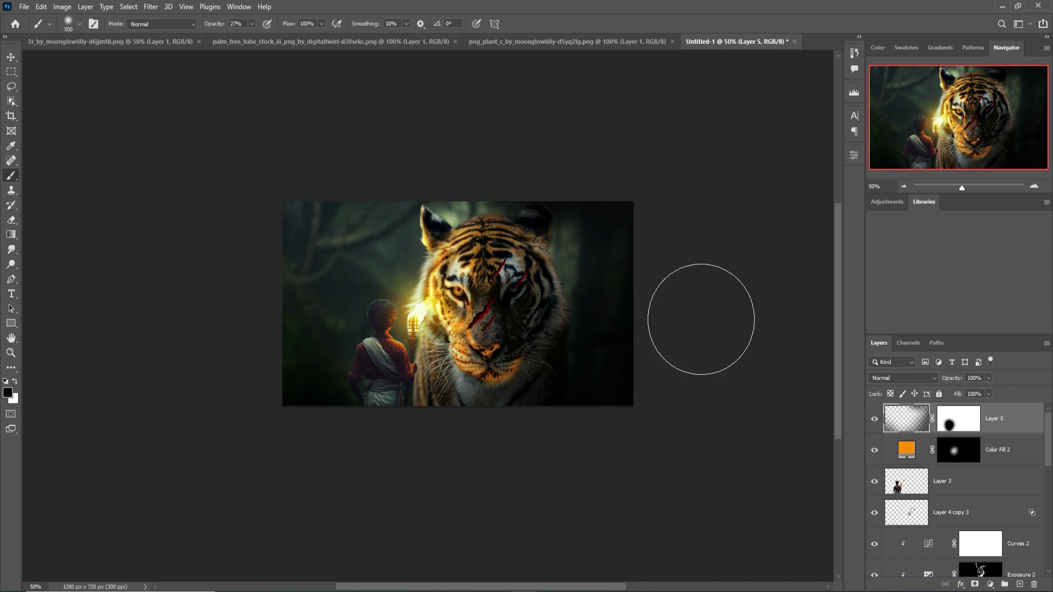
pyautogui.press('v')
# Float the palm tree document, copy the palm into the tiger composite over the boy's side and minimize the palm document
pyautogui.click(495, 42)
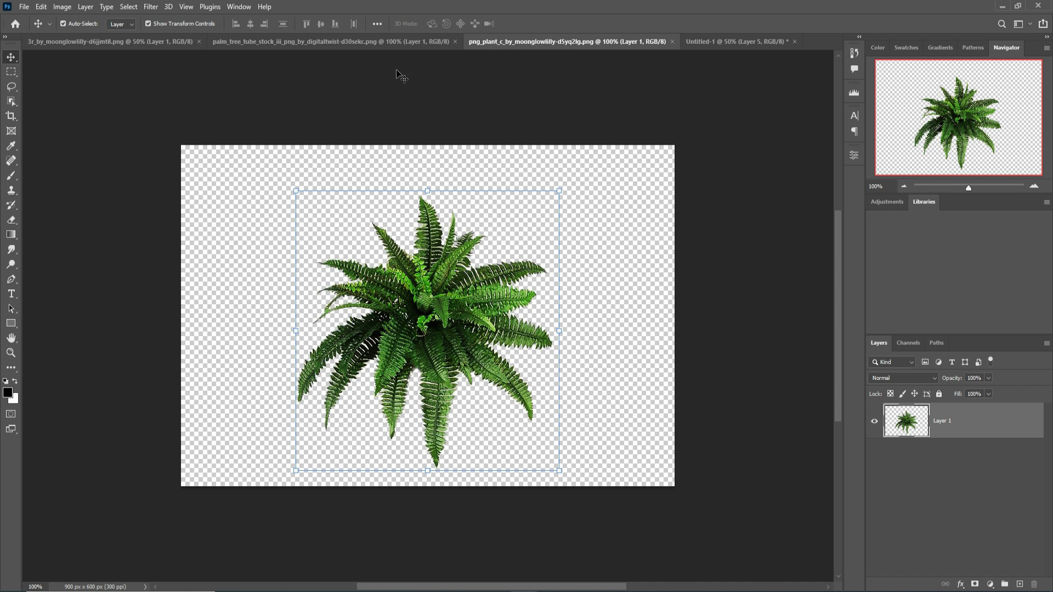
pyautogui.click(372, 45)
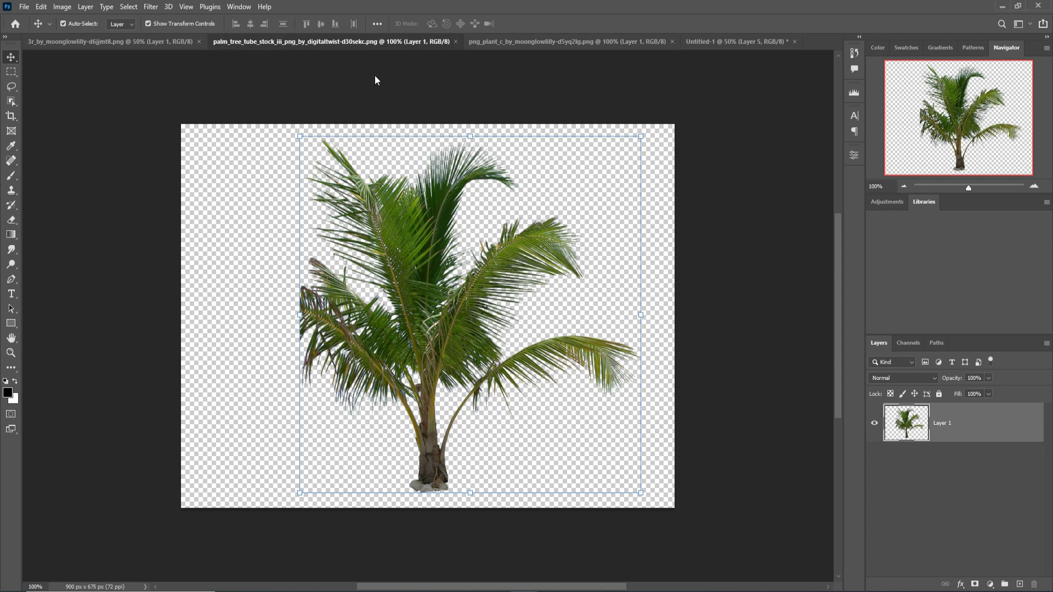
pyautogui.moveTo(375, 80); pyautogui.dragTo(585, 86)
pyautogui.click(475, 42)
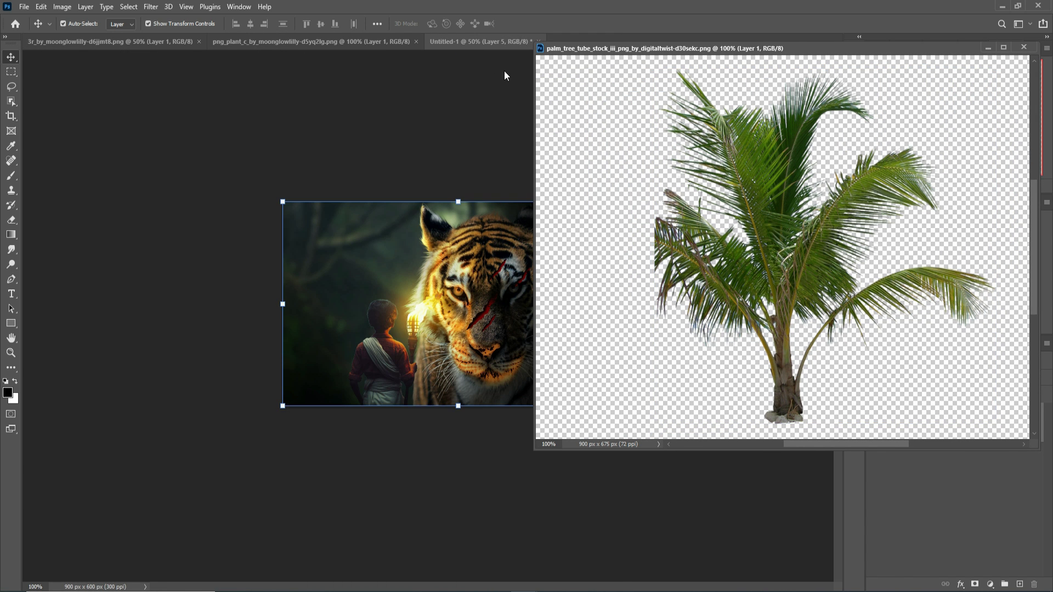
pyautogui.moveTo(756, 253); pyautogui.dragTo(323, 340)
pyautogui.click(987, 48)
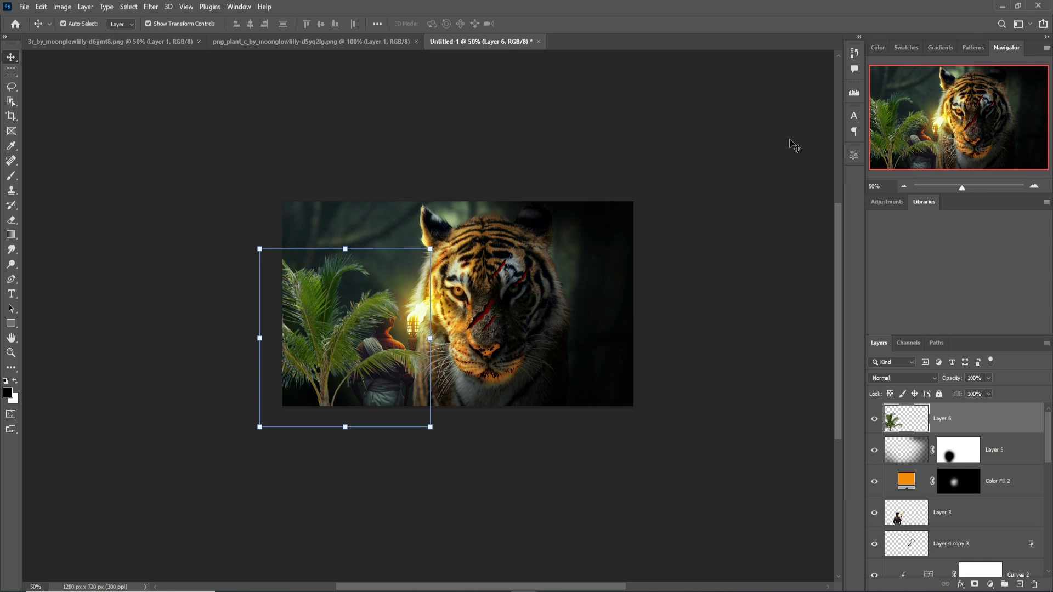
# Scale the palm to about 196%, rotate it about 3° clockwise and place it so only its fronds reach in over the canvas's left edge
pyautogui.moveTo(438, 253); pyautogui.dragTo(675, 82)
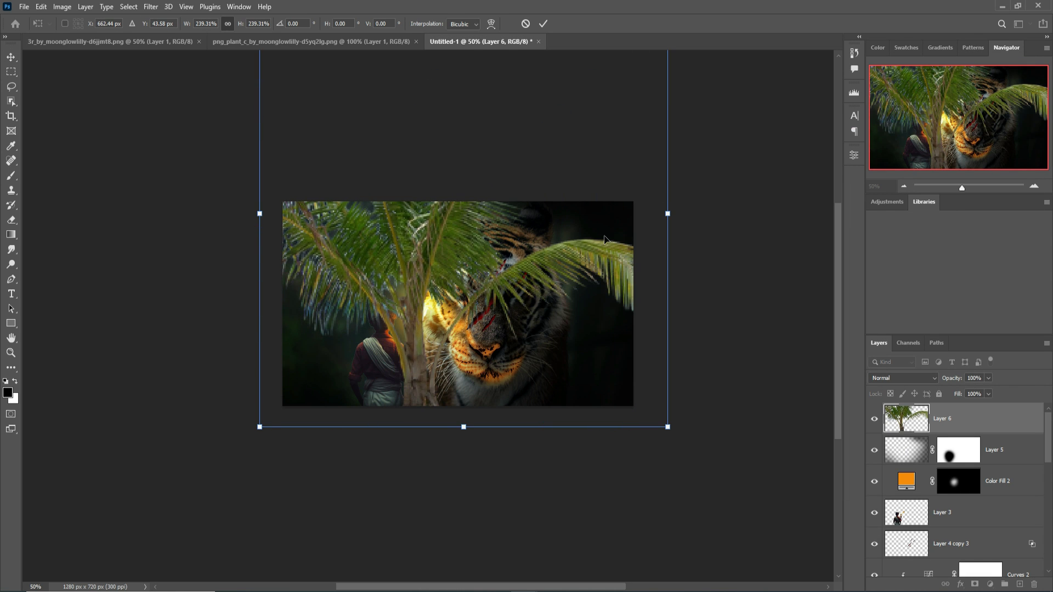
pyautogui.moveTo(584, 251); pyautogui.dragTo(383, 376)
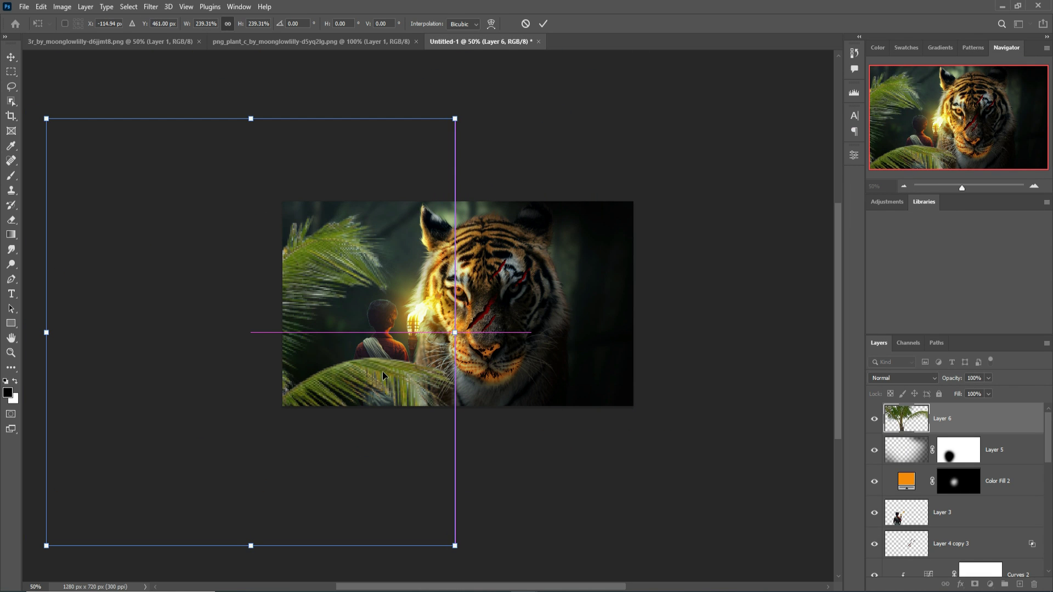
pyautogui.moveTo(454, 118); pyautogui.dragTo(383, 194)
pyautogui.moveTo(296, 307); pyautogui.dragTo(292, 288)
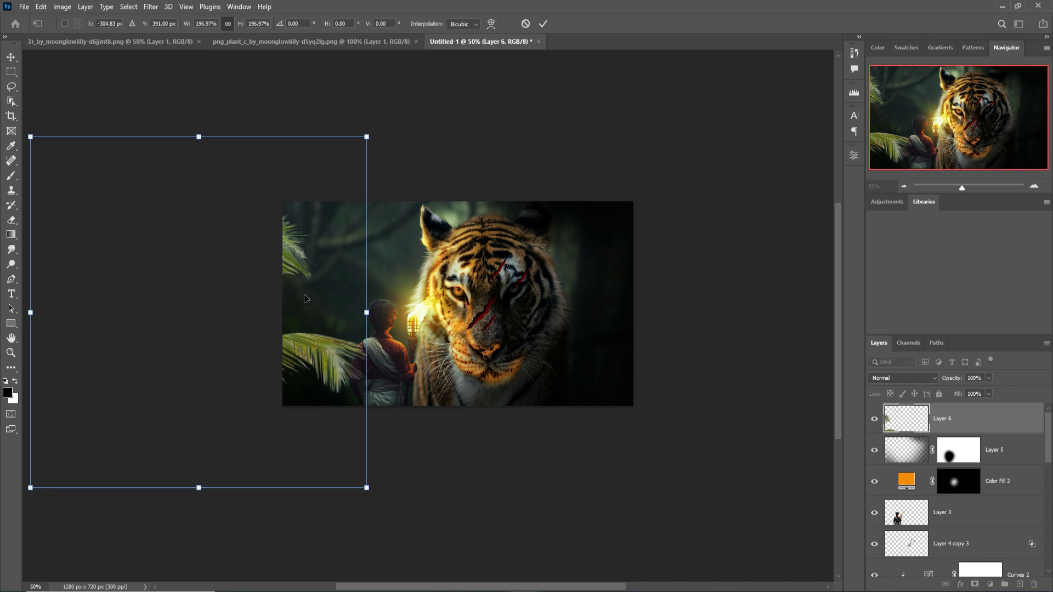
pyautogui.moveTo(374, 139); pyautogui.dragTo(402, 126)
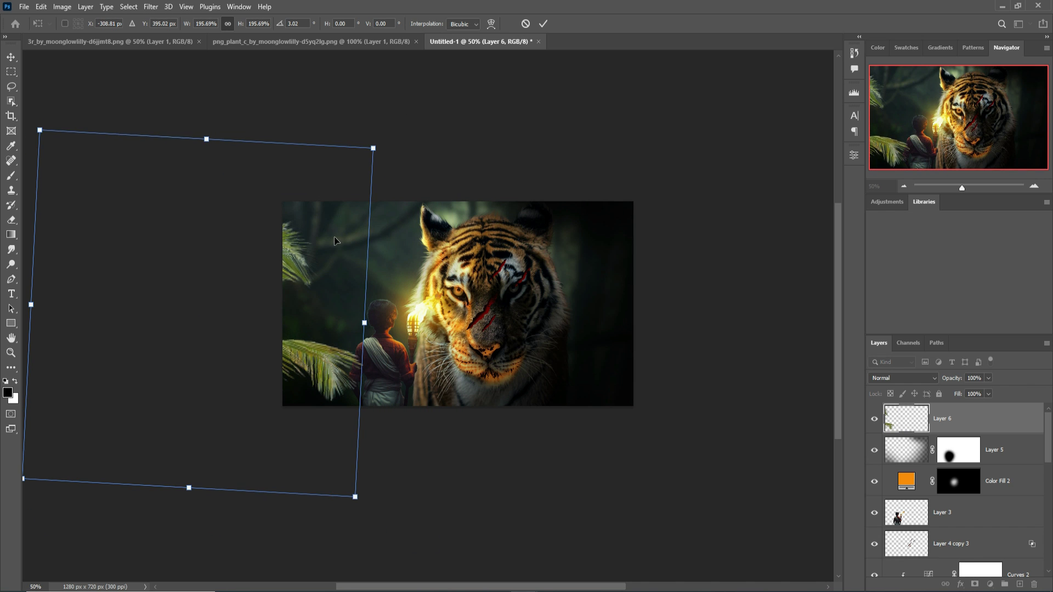
pyautogui.moveTo(338, 243); pyautogui.dragTo(338, 232)
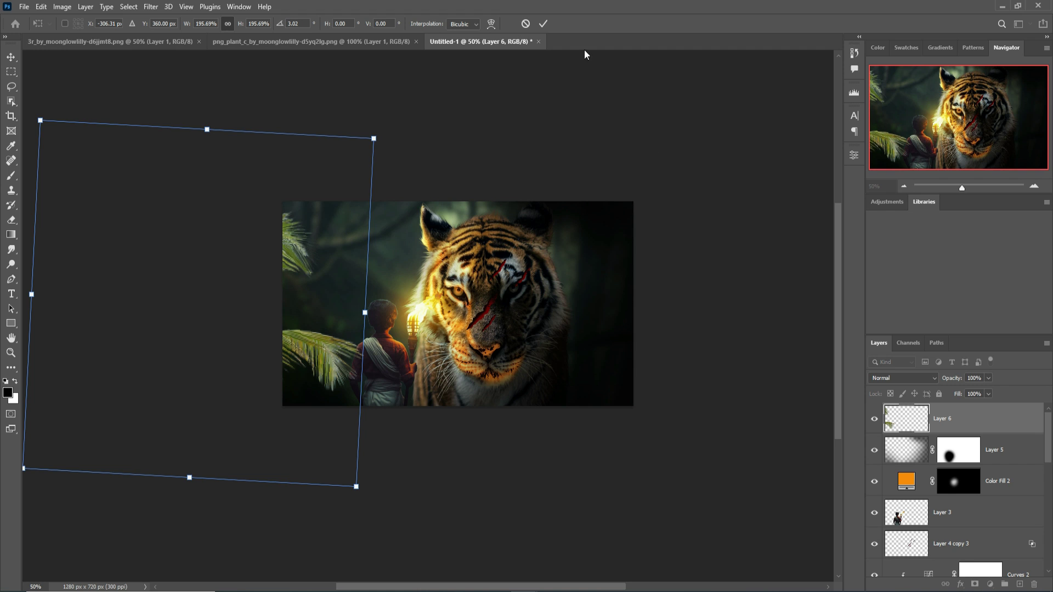
pyautogui.click(545, 24)
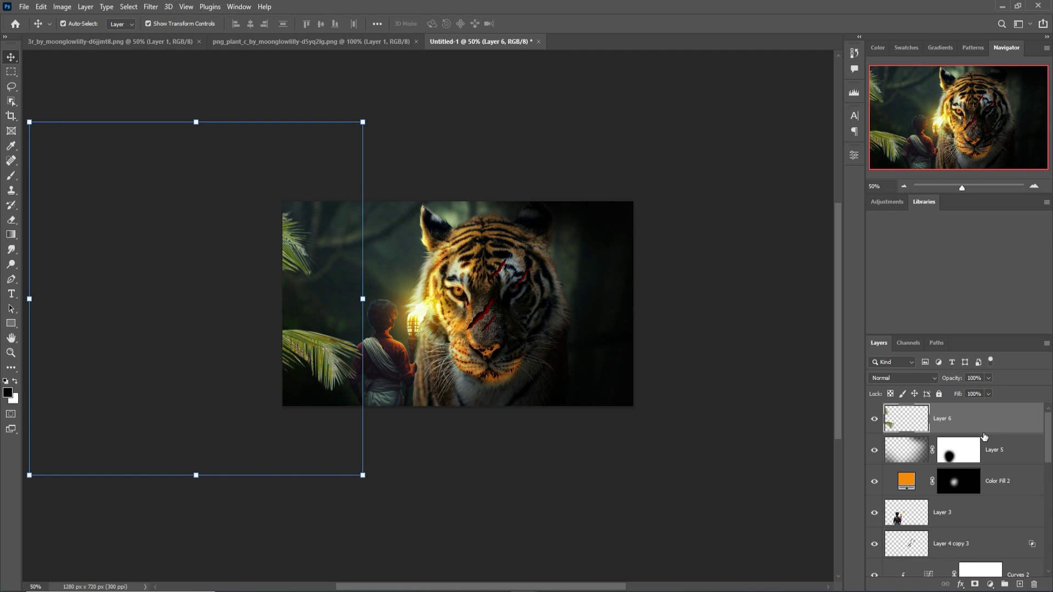
# Add a Hue/Saturation adjustment clipped to the palm, shifting its hue to green with saturation +23 and lightness -16
pyautogui.click(991, 585)
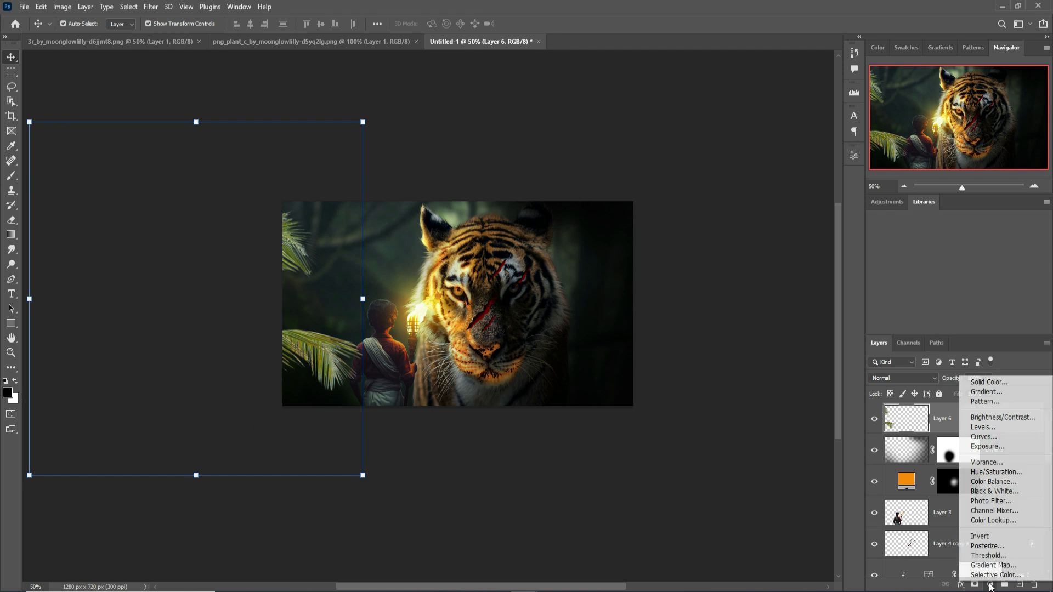
pyautogui.click(997, 472)
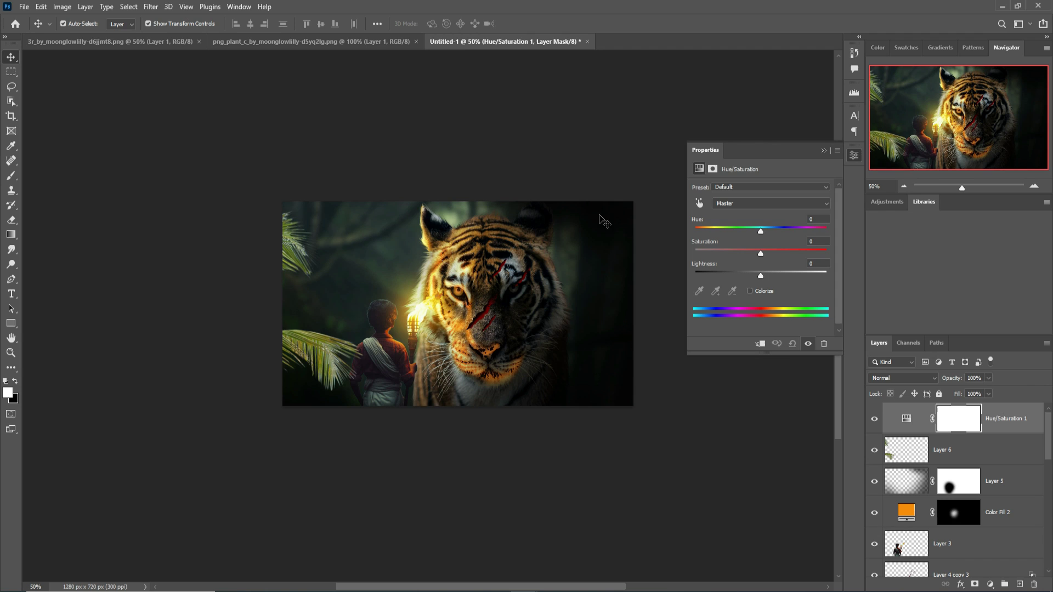
pyautogui.click(761, 344)
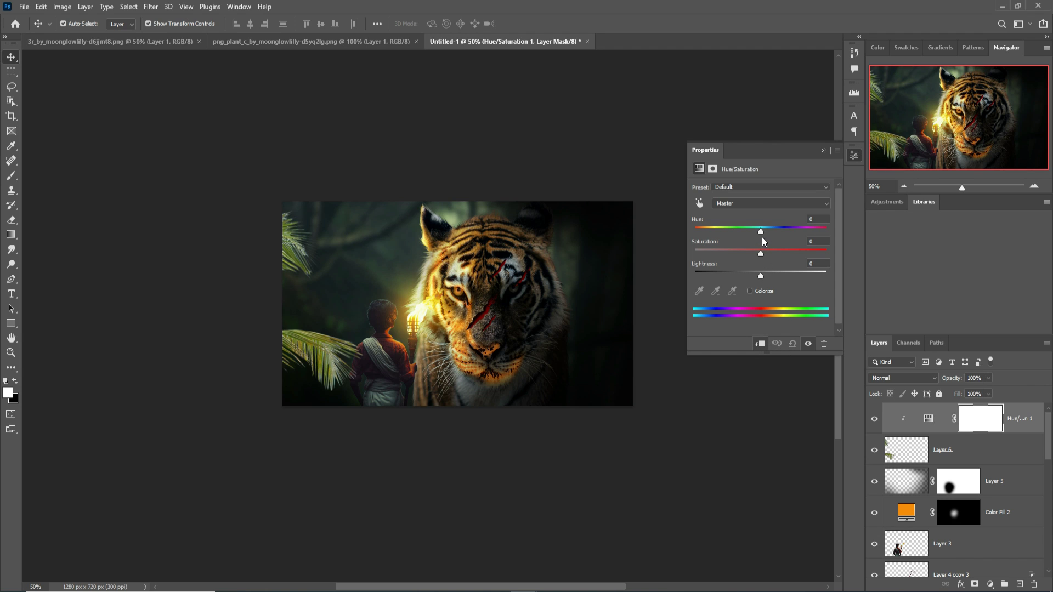
pyautogui.moveTo(762, 254); pyautogui.dragTo(765, 232)
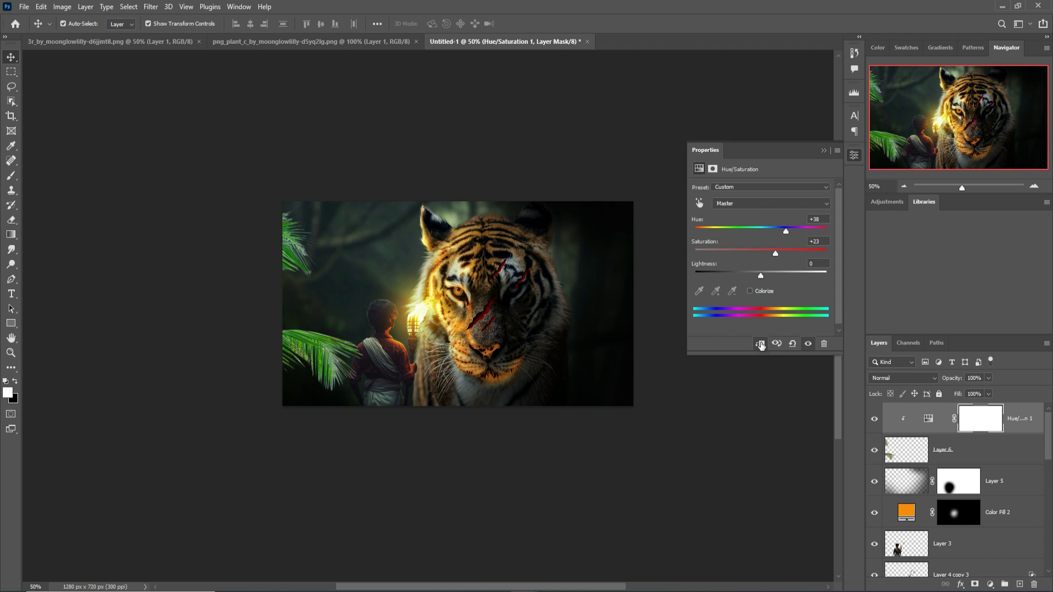
pyautogui.moveTo(763, 275)
pyautogui.mouseDown()
pyautogui.moveTo(726, 280)
pyautogui.moveTo(763, 275)
pyautogui.mouseUp()
pyautogui.moveTo(779, 230); pyautogui.dragTo(804, 231)
pyautogui.moveTo(764, 276); pyautogui.dragTo(751, 276)
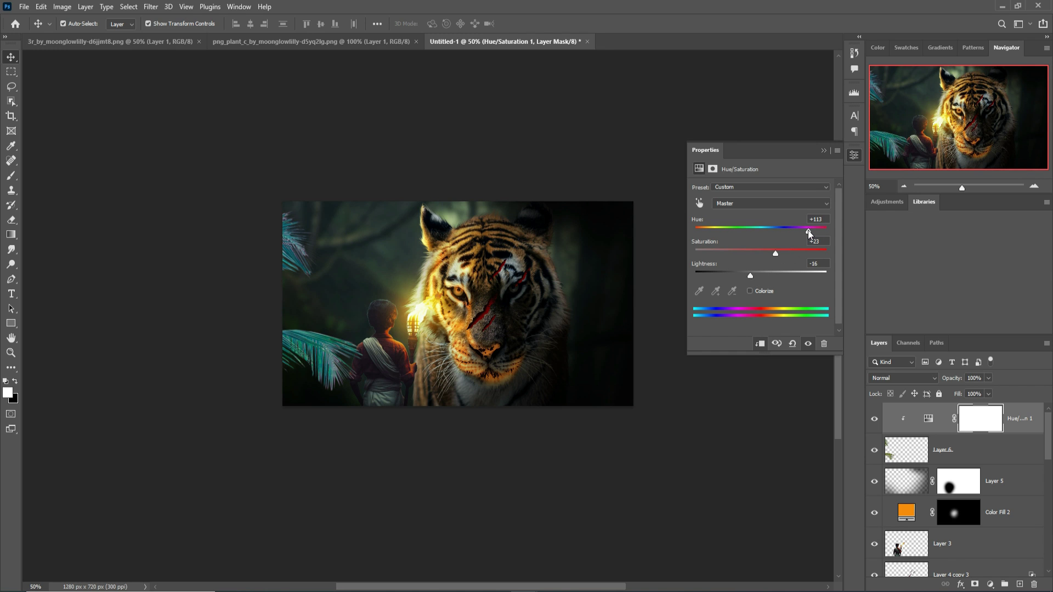
pyautogui.click(824, 151)
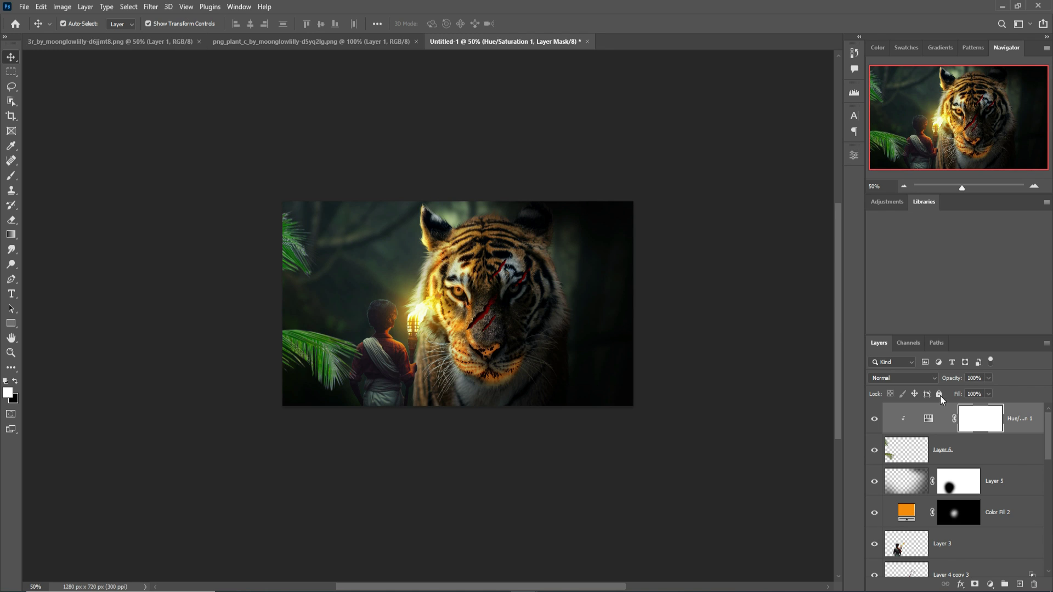
# Add a Curves adjustment clipped to the palm and pull the RGB curve's midtones far down to darken the fronds
pyautogui.click(991, 585)
pyautogui.click(992, 442)
pyautogui.click(759, 344)
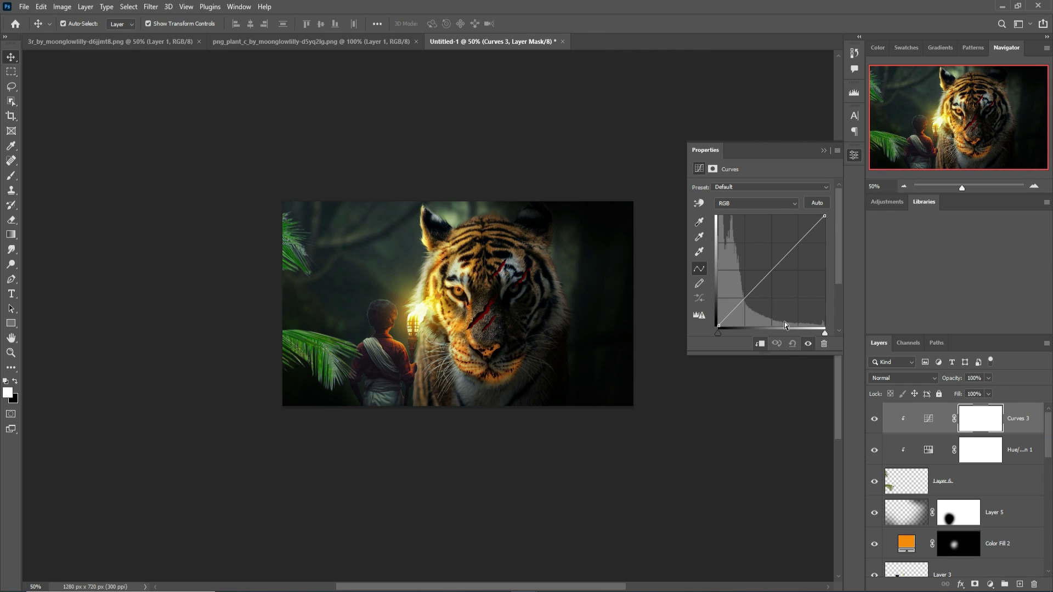
pyautogui.moveTo(782, 266); pyautogui.dragTo(802, 289)
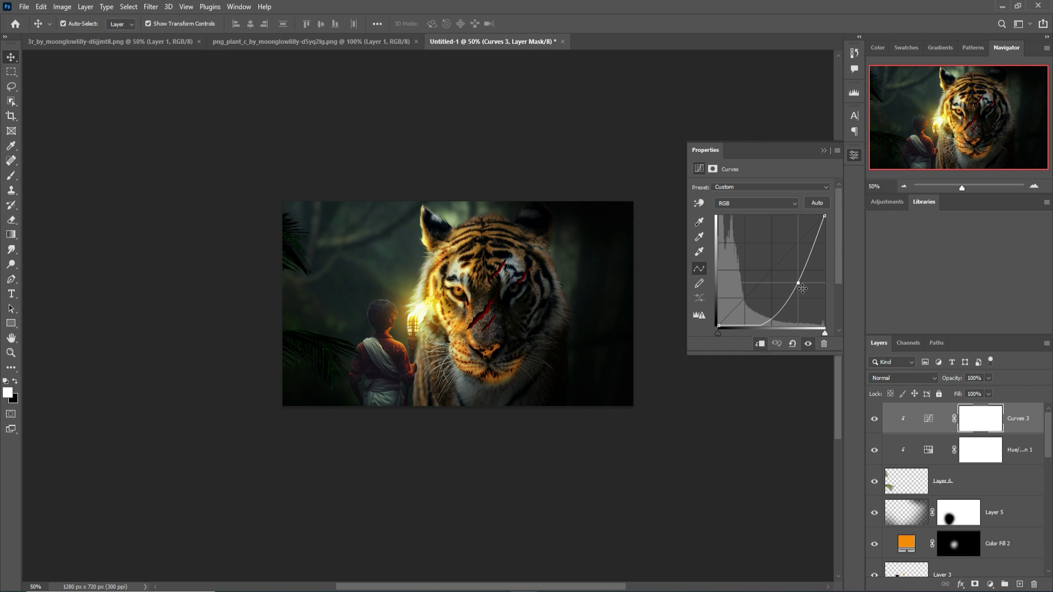
pyautogui.click(823, 150)
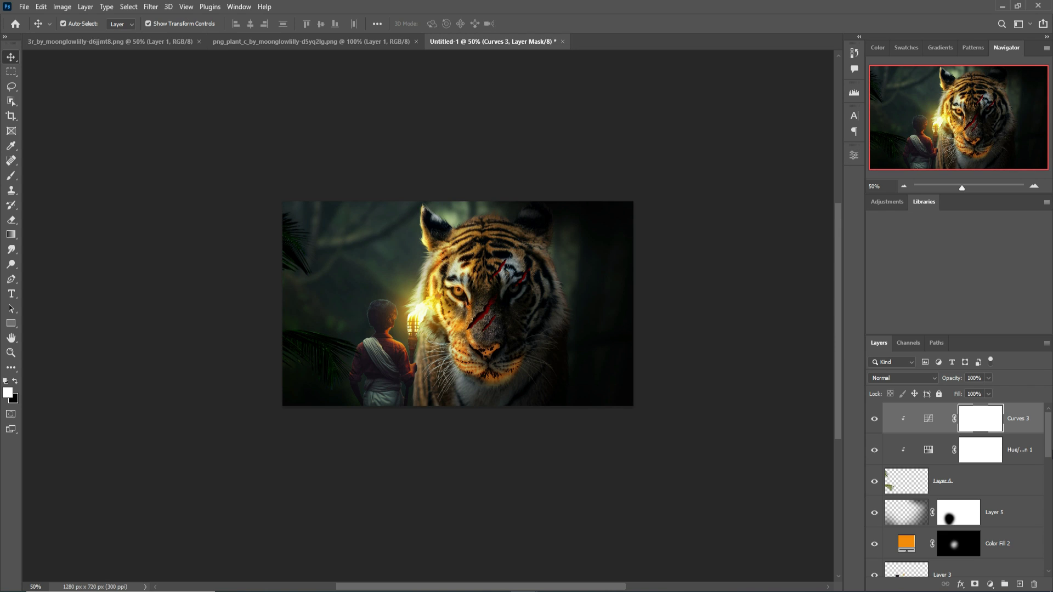
# Create a new empty layer above the palm's Curves, clip it to the palm and set its blend mode to Linear Dodge (Add)
pyautogui.click(993, 481)
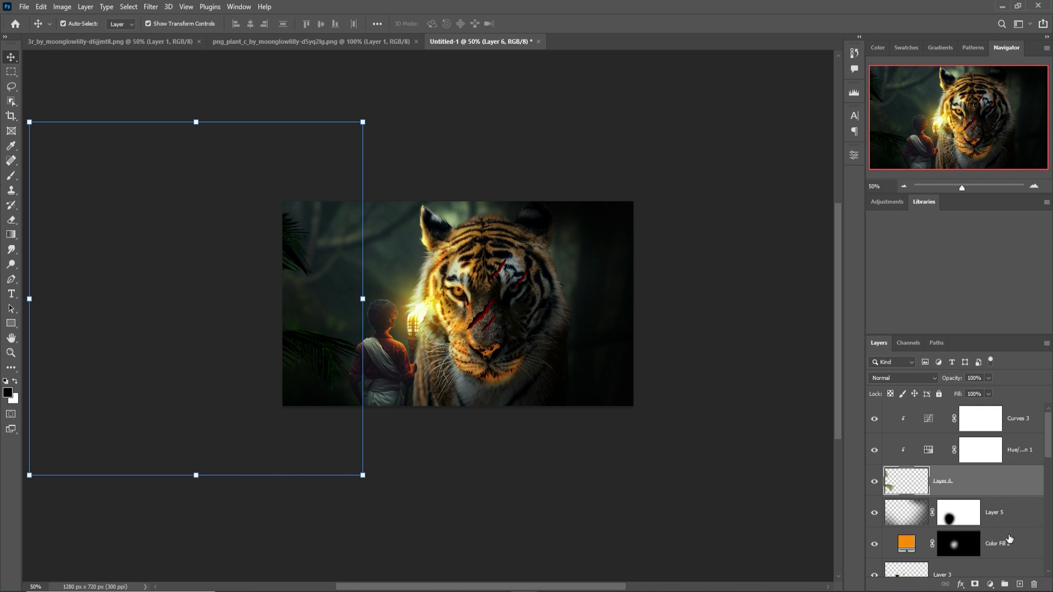
pyautogui.click(1020, 442)
pyautogui.hotkey('ctrl', 'shift', 'alt', 'n')
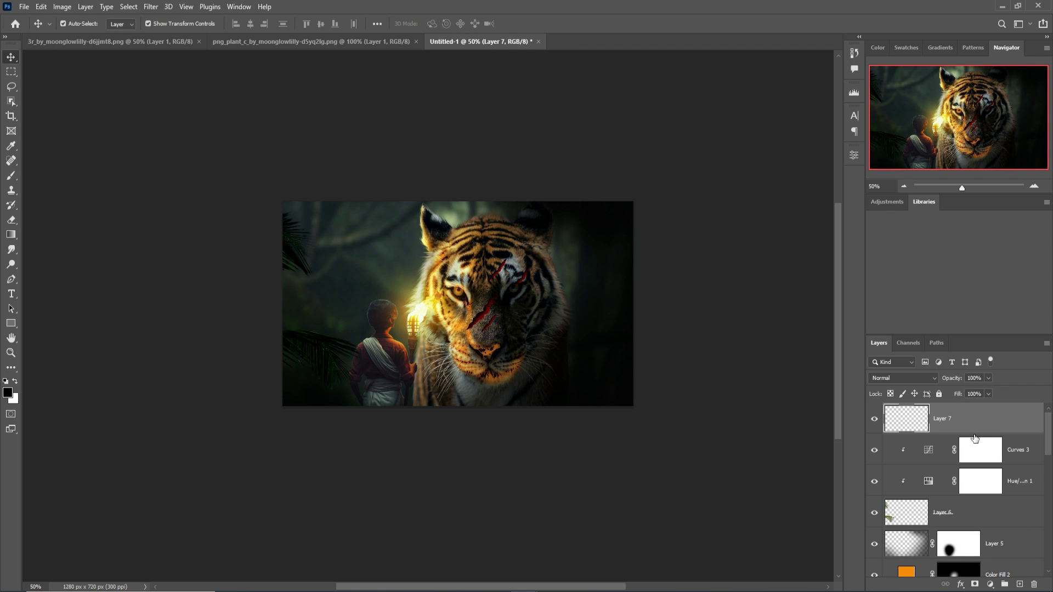
pyautogui.rightClick(970, 413)
pyautogui.click(868, 329)
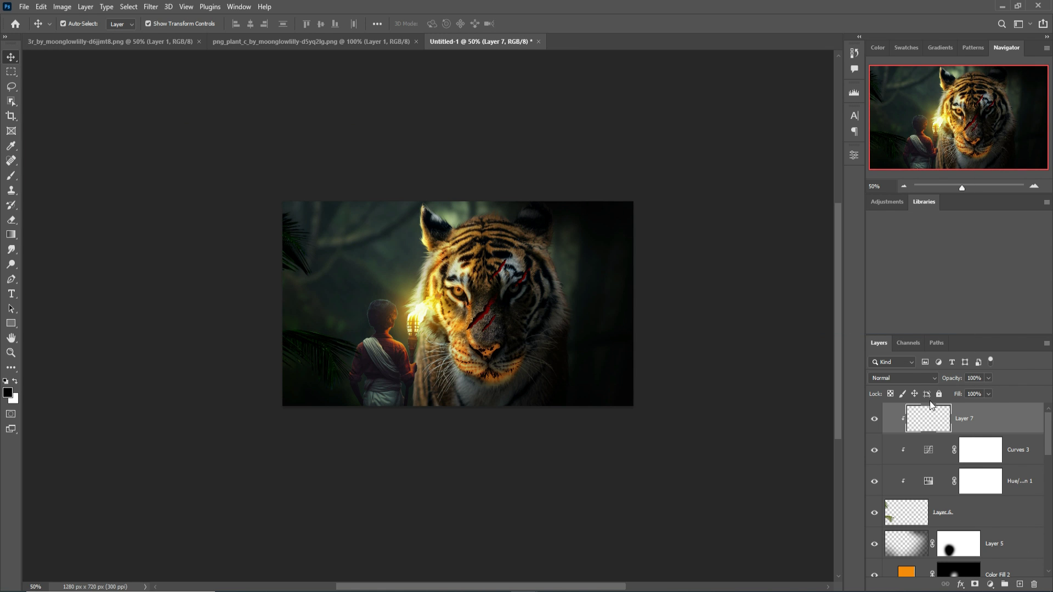
pyautogui.click(914, 377)
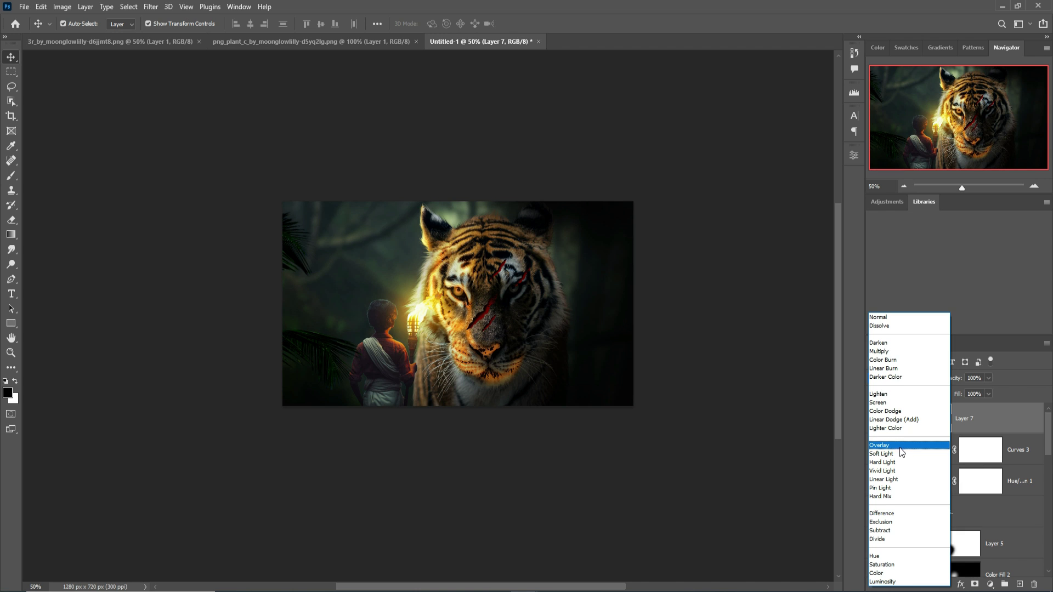
pyautogui.click(894, 420)
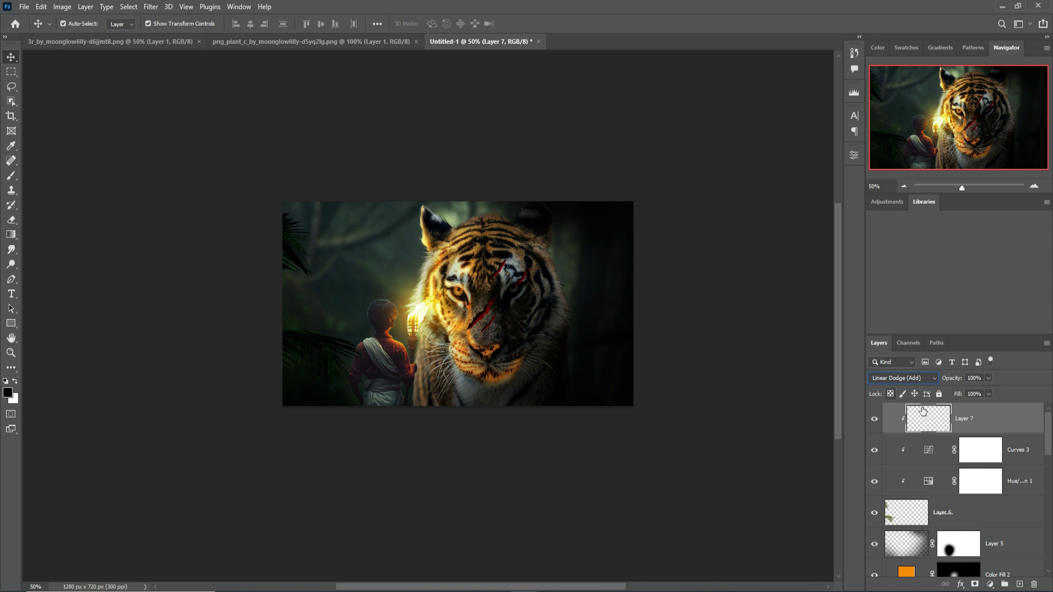
# Add a solid colour fill of orange ffa200 clipped to the palm
pyautogui.click(991, 584)
pyautogui.click(983, 383)
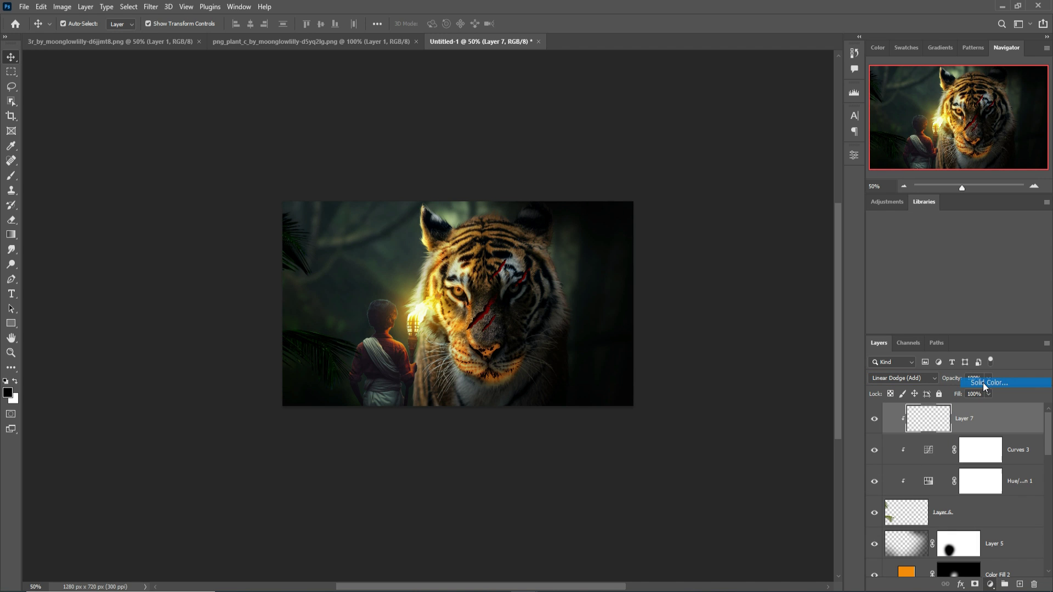
pyautogui.click(767, 297)
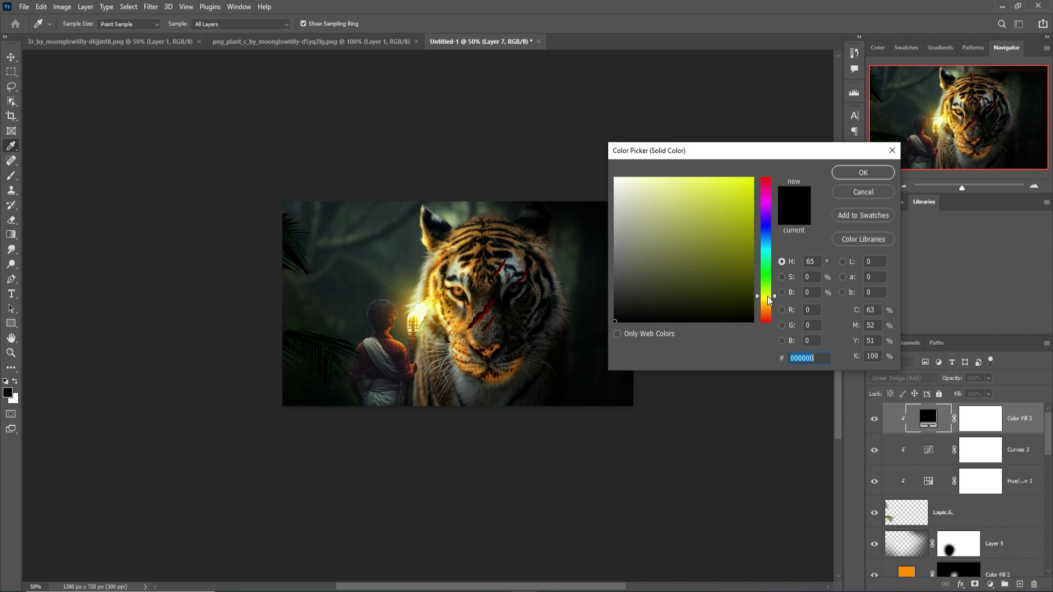
pyautogui.click(752, 180)
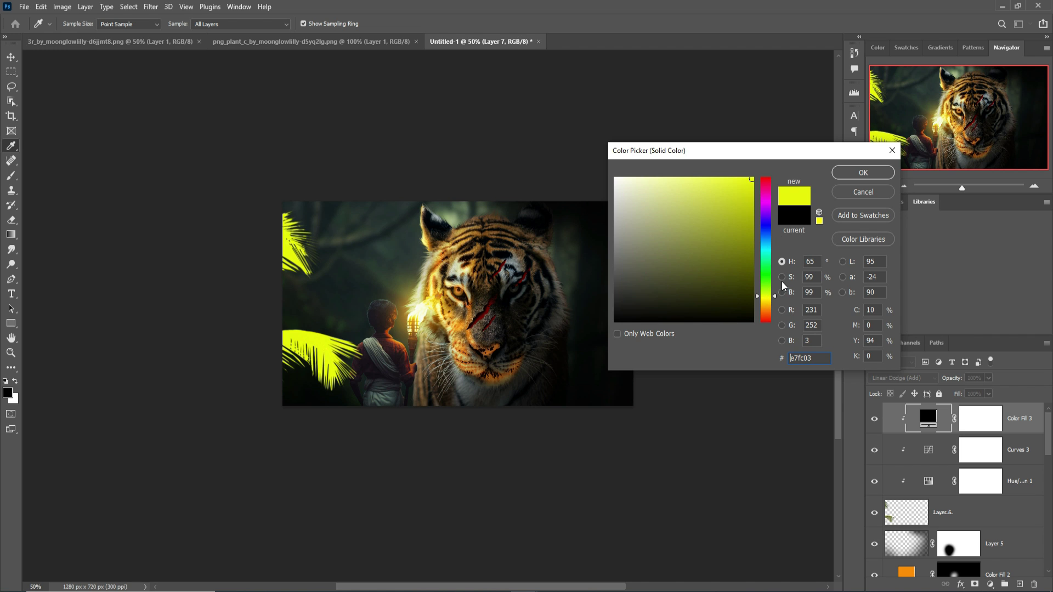
pyautogui.click(775, 297)
pyautogui.write('ffa200')
pyautogui.press('Return')
# Invert the orange fill's mask and paint white with a soft brush over the fronds to add torchlight
pyautogui.hotkey('ctrl', 'i')
pyautogui.press('b')
pyautogui.press('x')
pyautogui.scroll(4, 384, 351)
pyautogui.moveTo(219, 299); pyautogui.dragTo(465, 411)
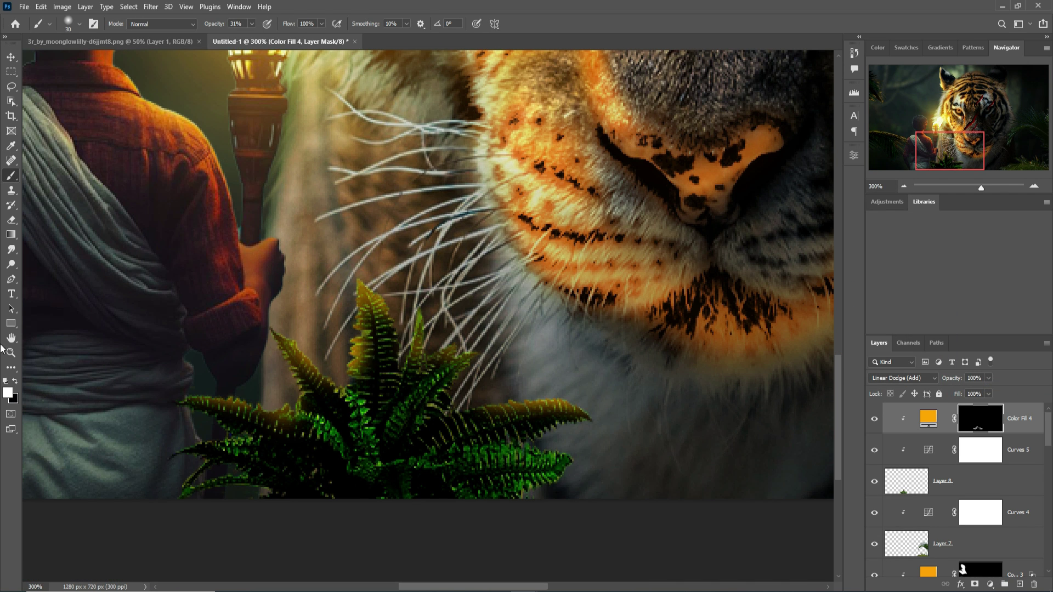
# Add a Curves adjustment clipped to the fern above its orange fill
pyautogui.click(991, 584)
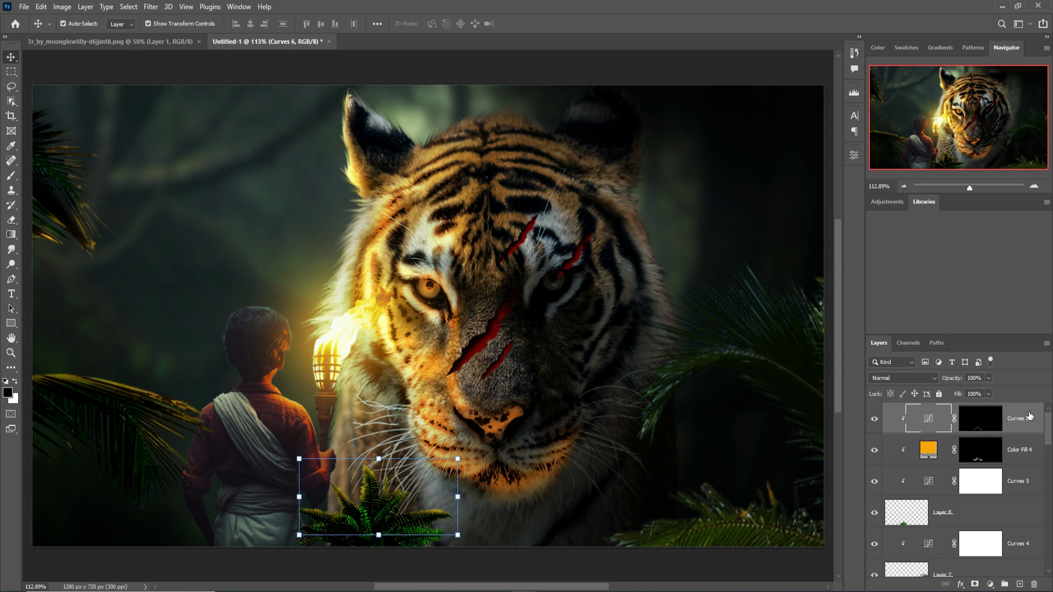
# Stamp all visible layers onto a new top layer and convert that layer to a Smart Object
pyautogui.press('ctrl')
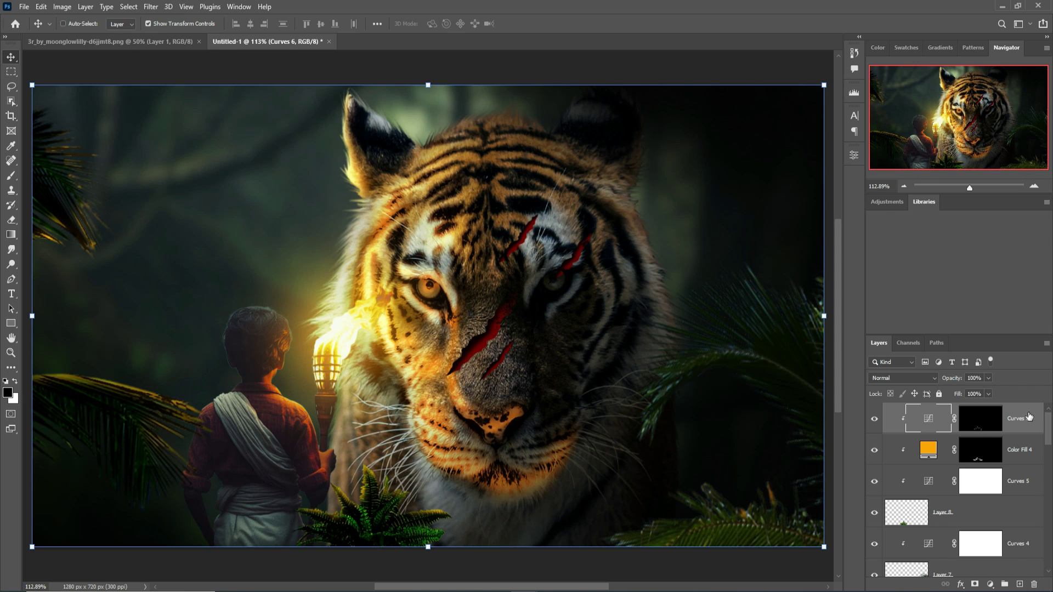
pyautogui.hotkey('ctrl', 'shift', 'alt', 'n')
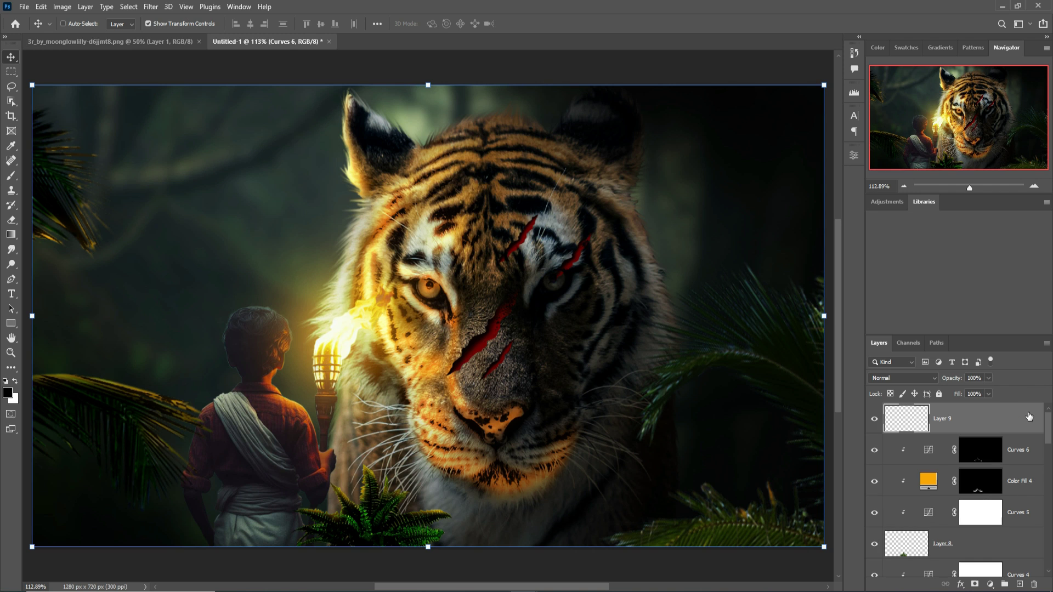
pyautogui.hotkey('ctrl', 'shift', 'alt', 'e')
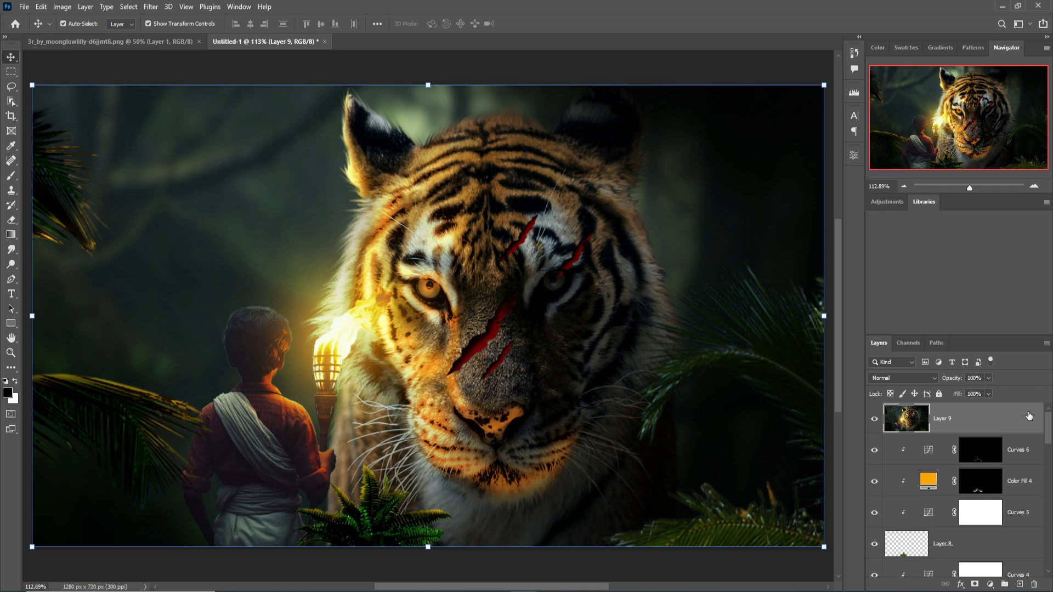
pyautogui.rightClick(966, 419)
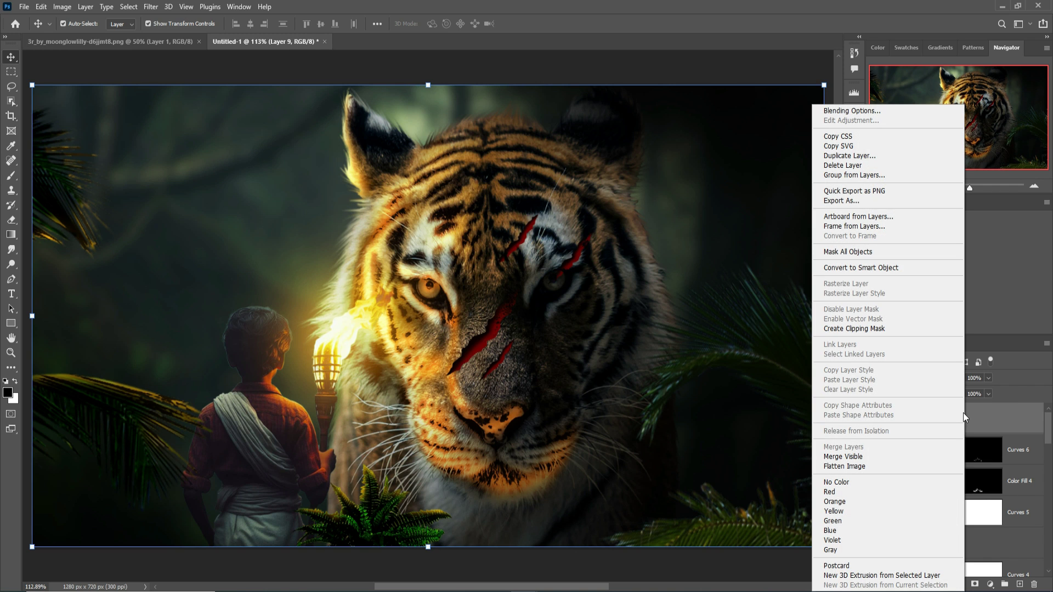
pyautogui.click(872, 267)
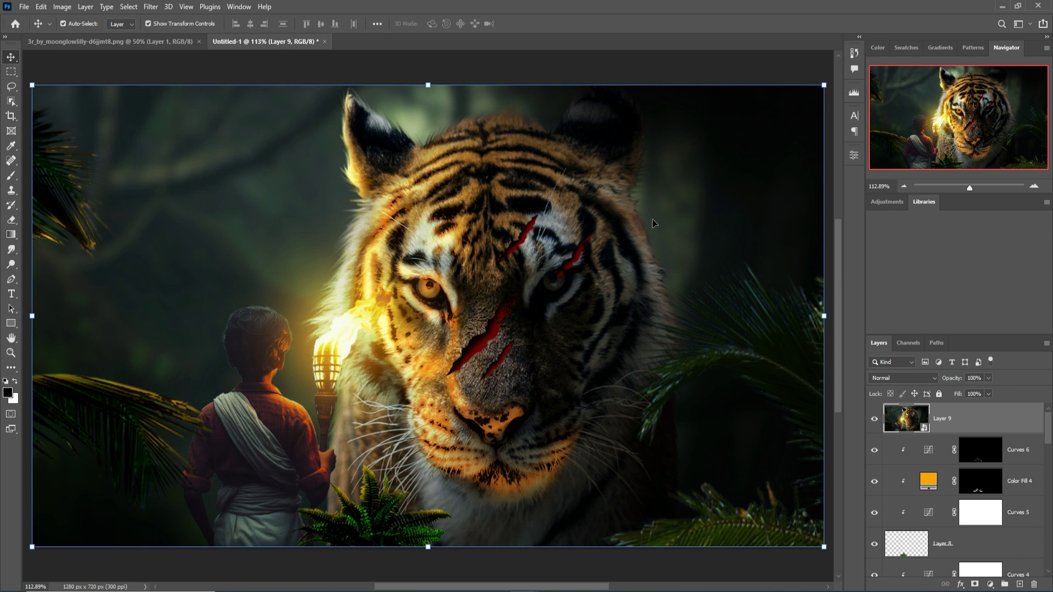
# Apply the Camera Raw Filter to Layer 9 with exposure -0.20, contrast +9, highlights +15, shadows -8, clarity +11 and slightly raised saturation
pyautogui.click(152, 7)
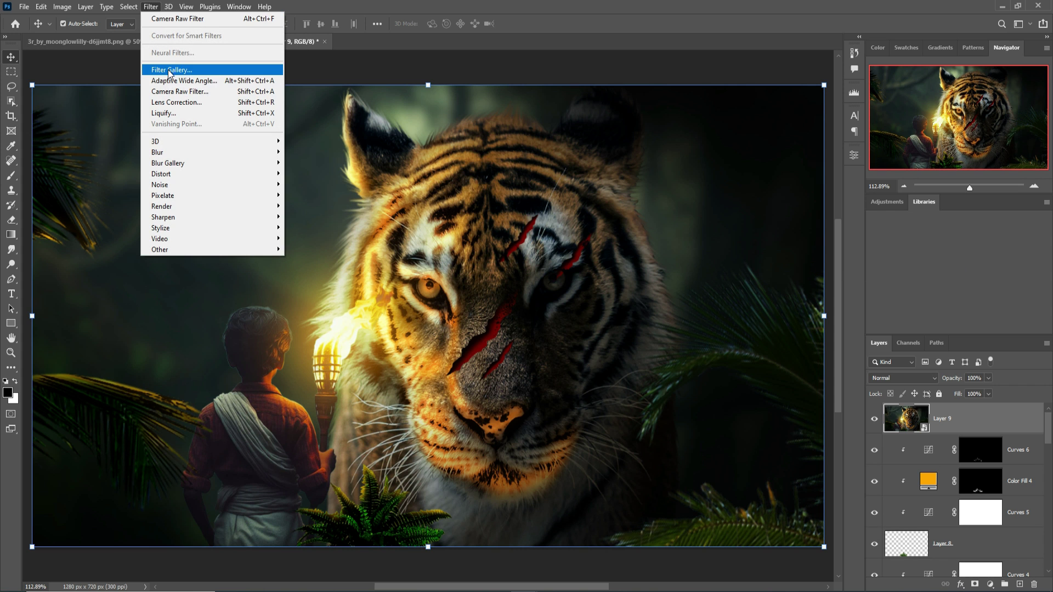
pyautogui.click(177, 91)
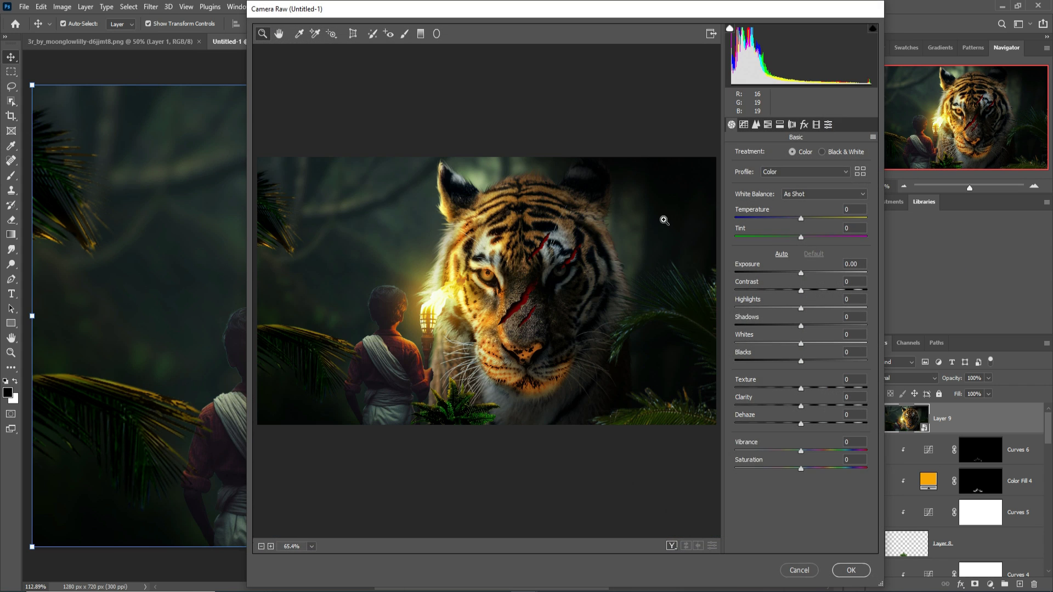
pyautogui.click(802, 276)
pyautogui.moveTo(802, 275); pyautogui.dragTo(796, 327)
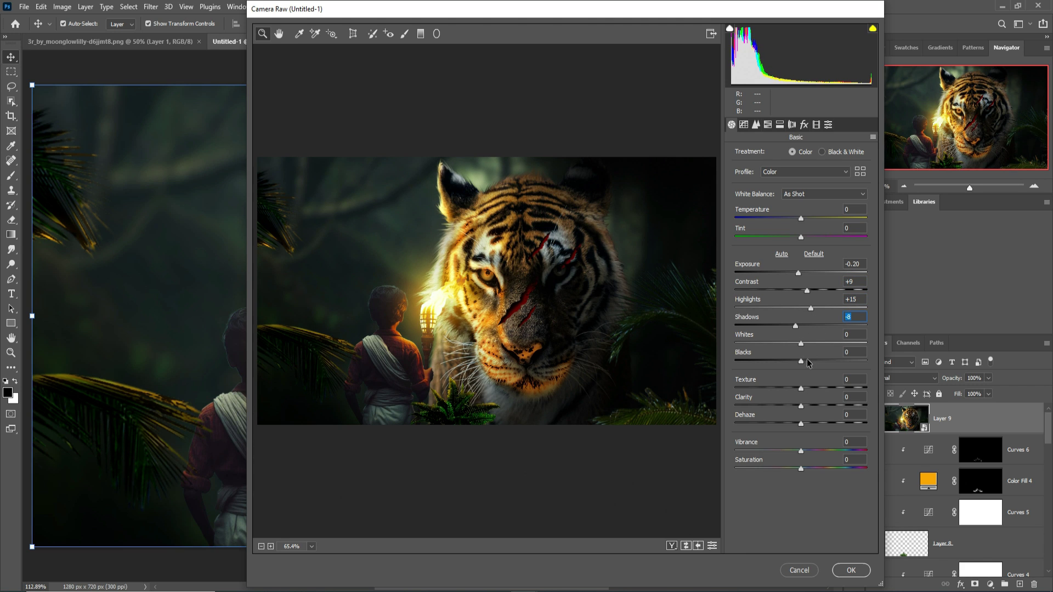
pyautogui.moveTo(801, 407); pyautogui.dragTo(808, 407)
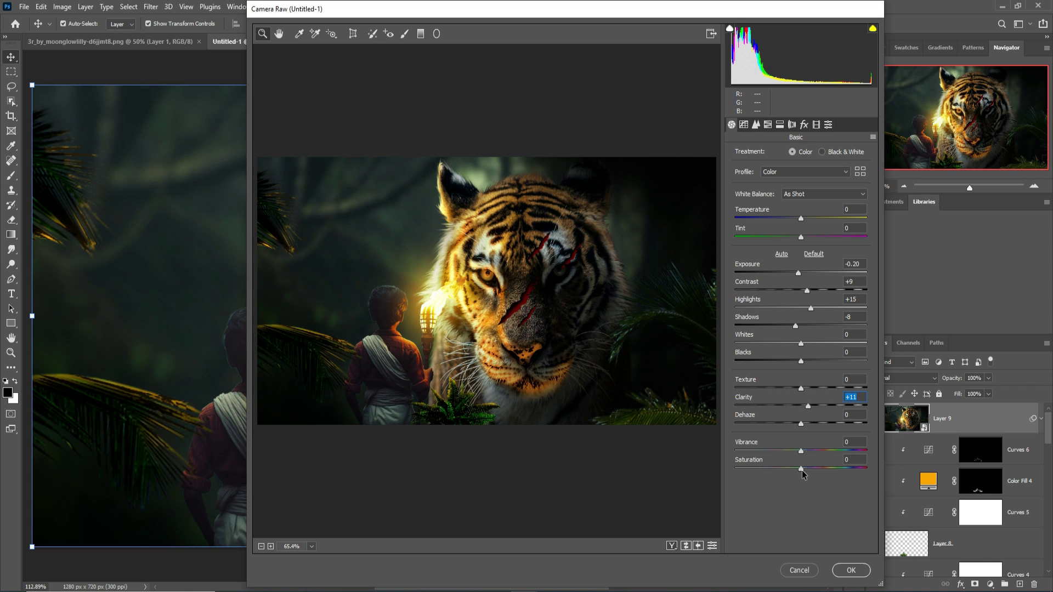
pyautogui.moveTo(801, 470); pyautogui.dragTo(804, 469)
# Set the Camera Raw parametric tone curve to highlights +3, lights +3, darks -7 and shadows +5
pyautogui.click(744, 125)
pyautogui.moveTo(801, 339); pyautogui.dragTo(805, 390)
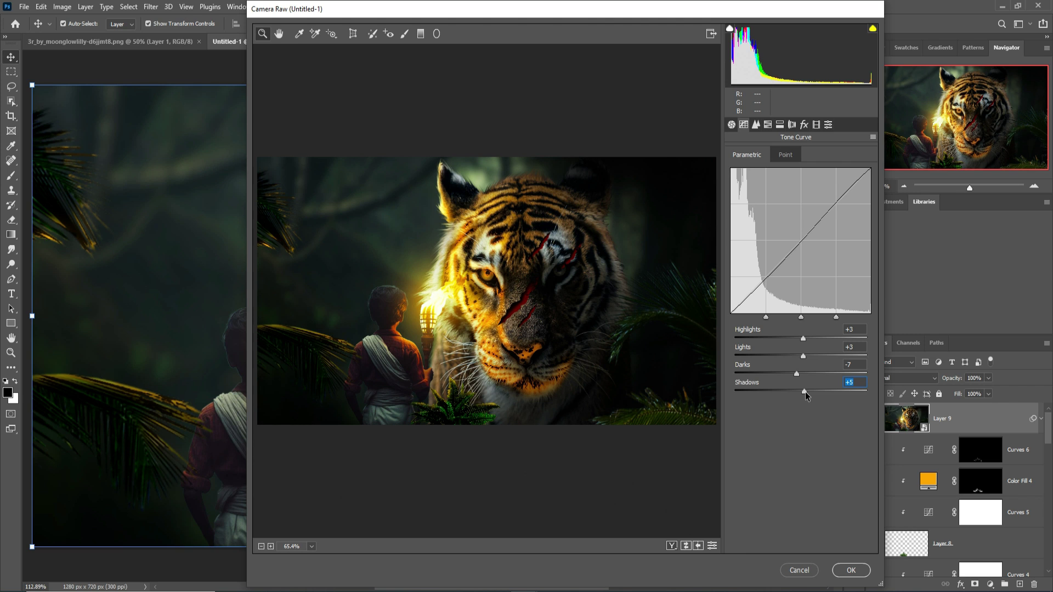
# Slightly raise the tone curve shadows and increase the sharpening amount, keeping the sharpening radius at 1.0 and detail at 25
pyautogui.moveTo(805, 391); pyautogui.dragTo(808, 391)
pyautogui.click(756, 125)
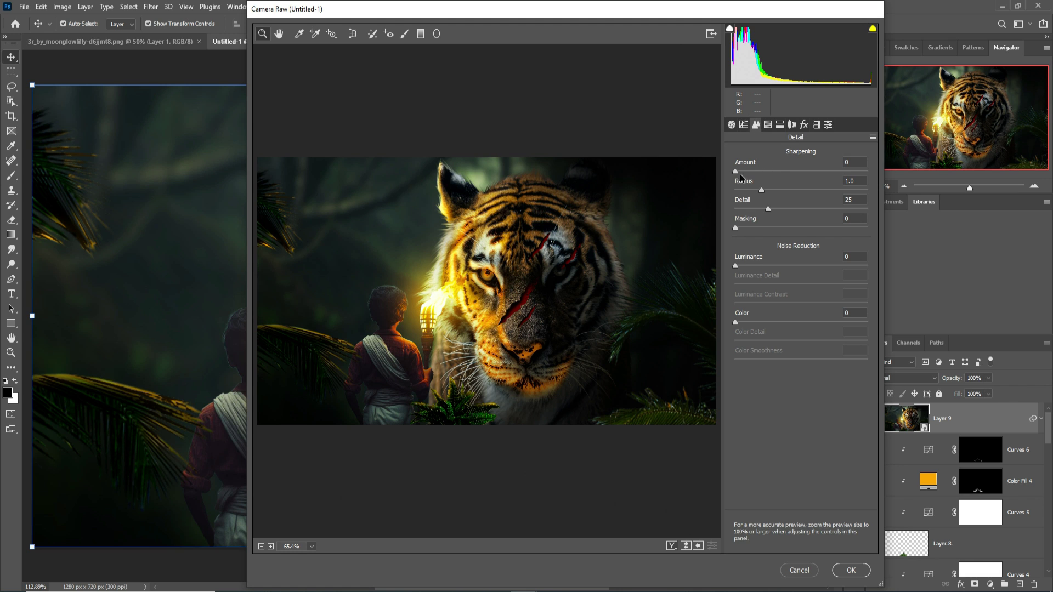
pyautogui.moveTo(736, 171); pyautogui.dragTo(795, 173)
# Raise the HSL saturation of the blues, and that of the aquas by about half as much
pyautogui.click(782, 125)
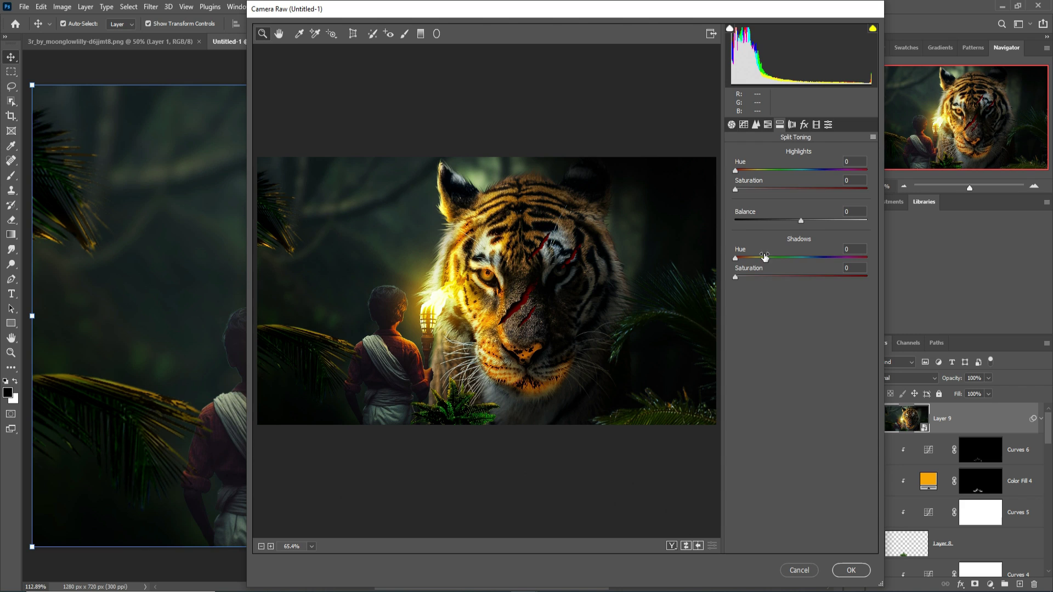
pyautogui.click(768, 125)
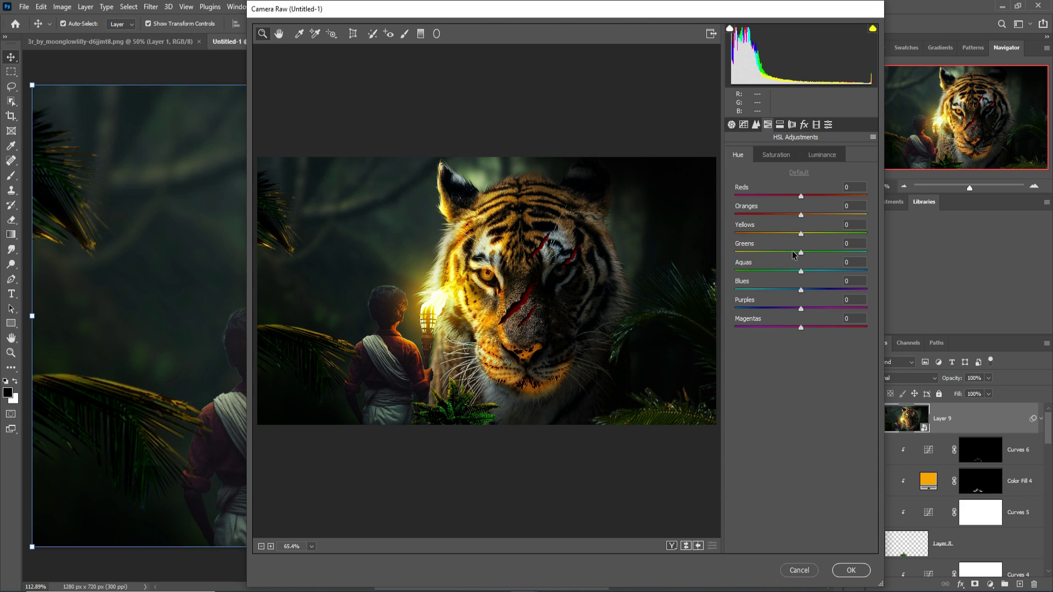
pyautogui.click(776, 155)
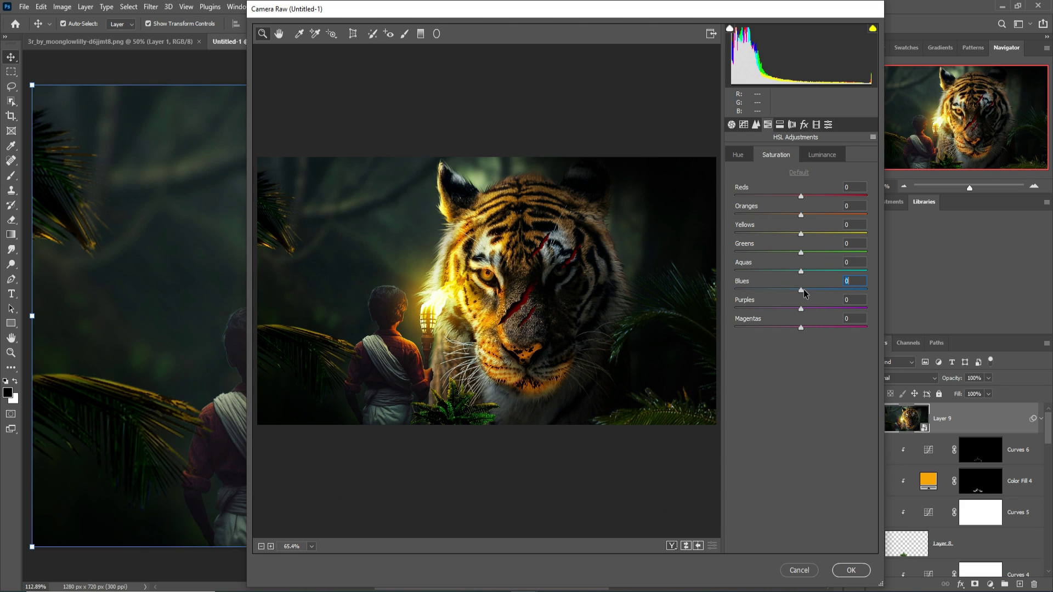
pyautogui.moveTo(801, 290); pyautogui.dragTo(834, 289)
pyautogui.moveTo(802, 271); pyautogui.dragTo(818, 271)
# Set split toning to highlights hue 35 with saturation 10 and shadows hue 209 with saturation 8
pyautogui.click(780, 125)
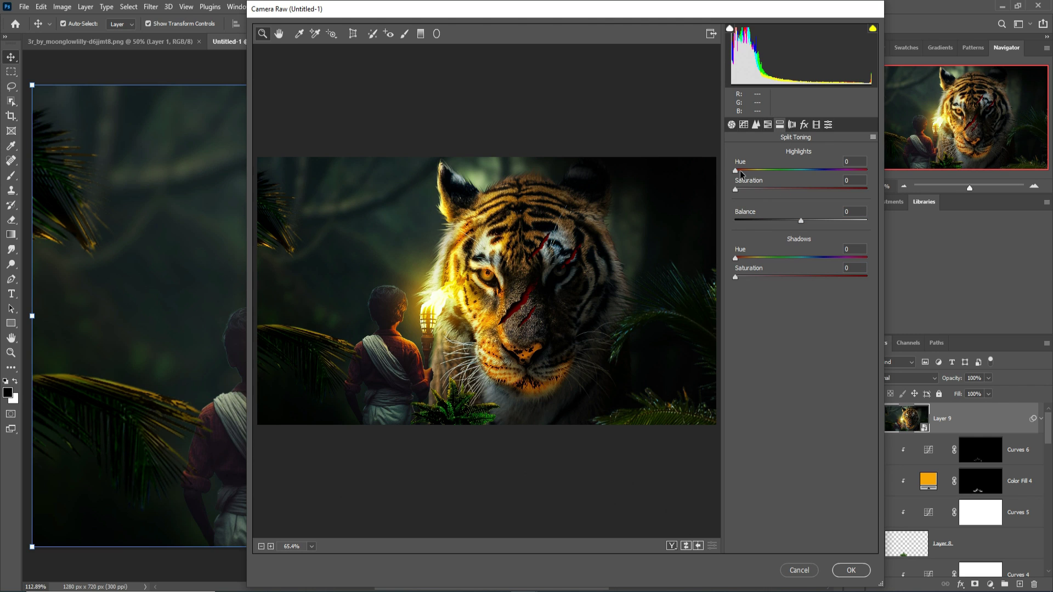
pyautogui.moveTo(740, 172); pyautogui.dragTo(749, 192)
pyautogui.moveTo(734, 258); pyautogui.dragTo(812, 258)
pyautogui.moveTo(738, 278); pyautogui.dragTo(747, 275)
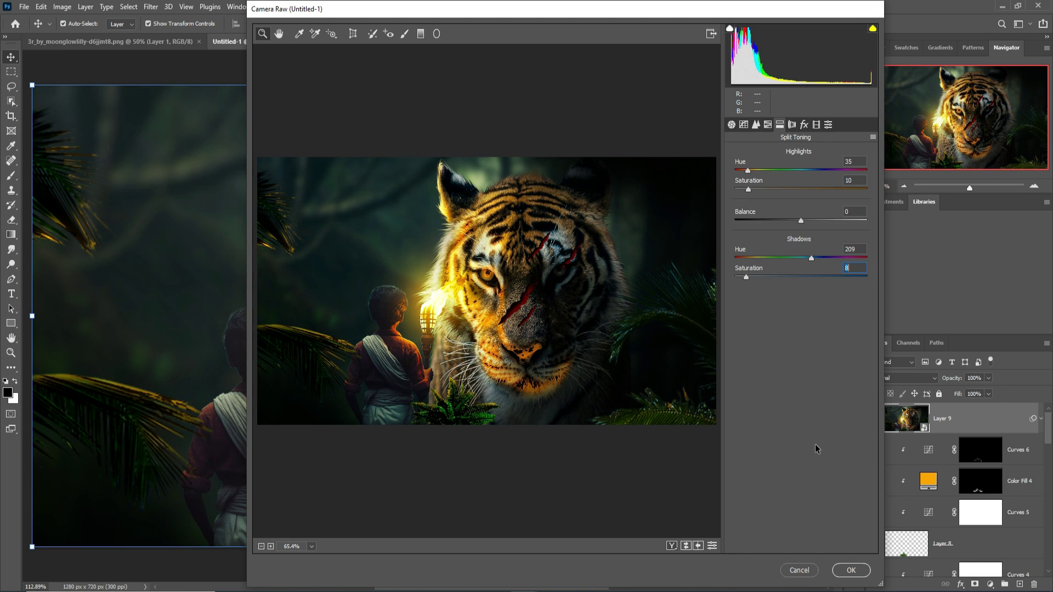
# Add a Highlight Priority post-crop vignette with amount -4 and apply the Camera Raw Filter to Layer 9
pyautogui.click(805, 125)
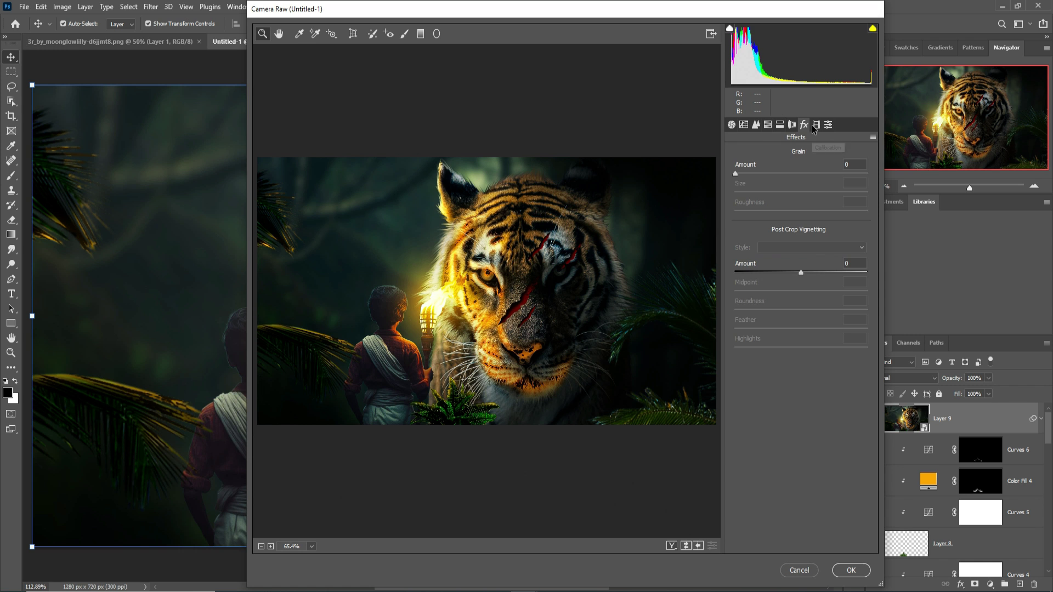
pyautogui.moveTo(802, 272); pyautogui.dragTo(799, 272)
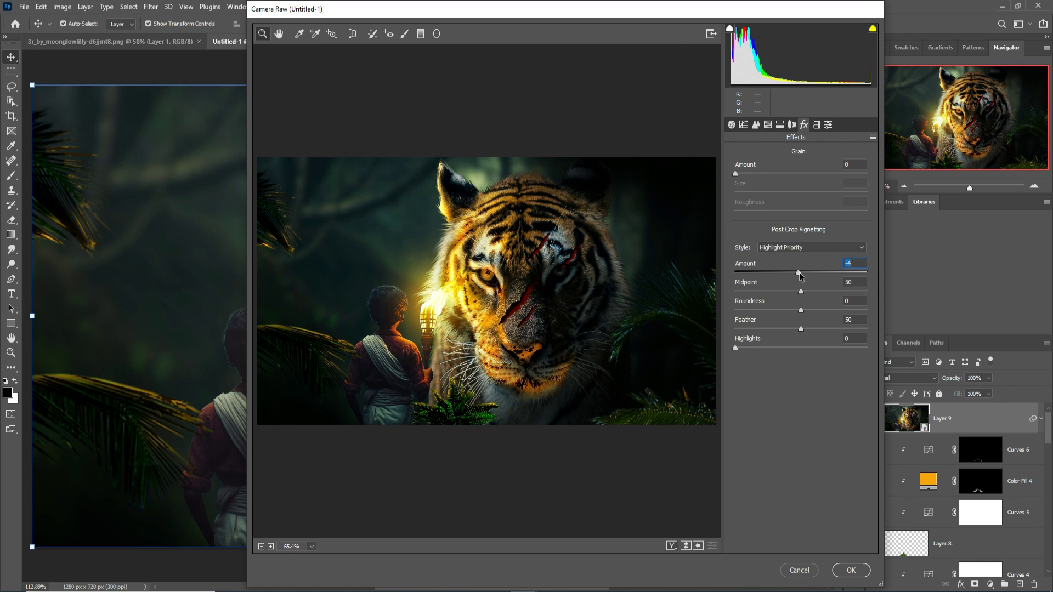
pyautogui.click(858, 574)
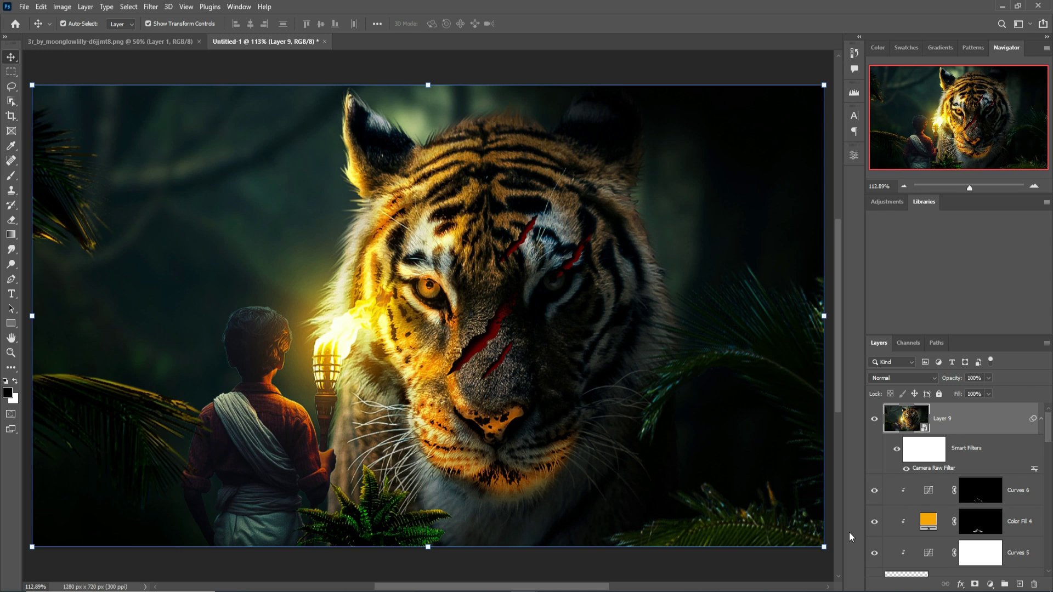